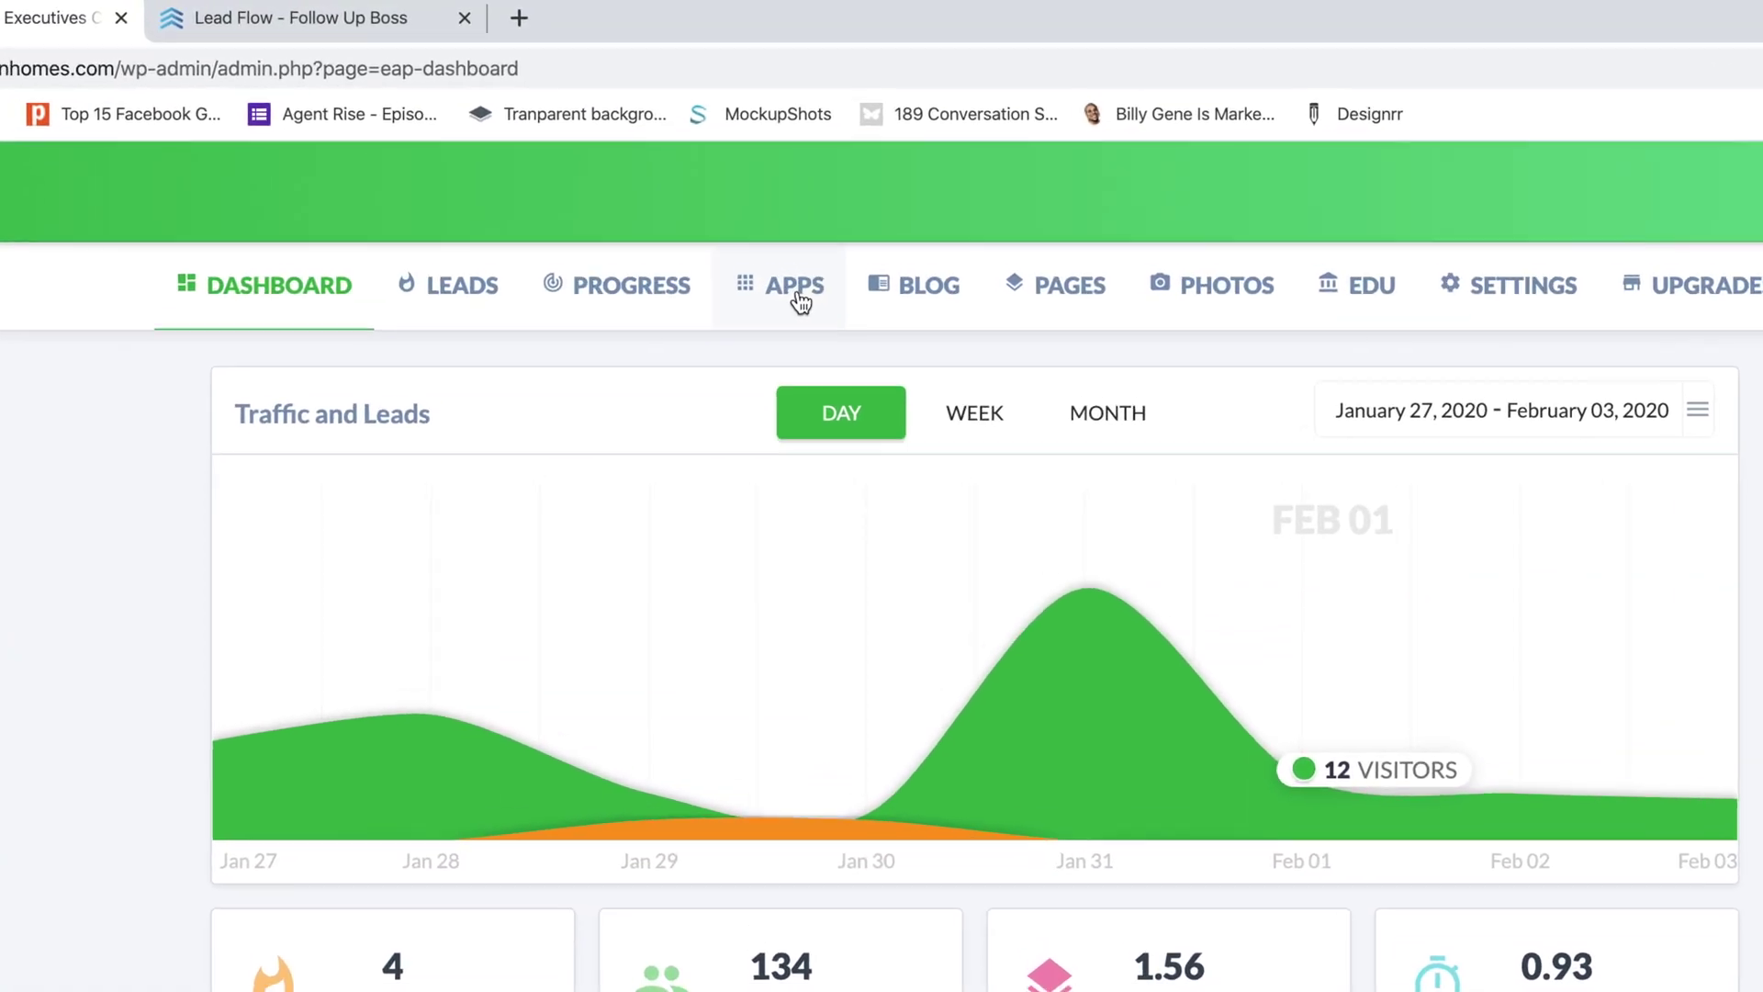
Step: Open the Paths app's API settings to view its Send Leads integrations
left_click(841, 397)
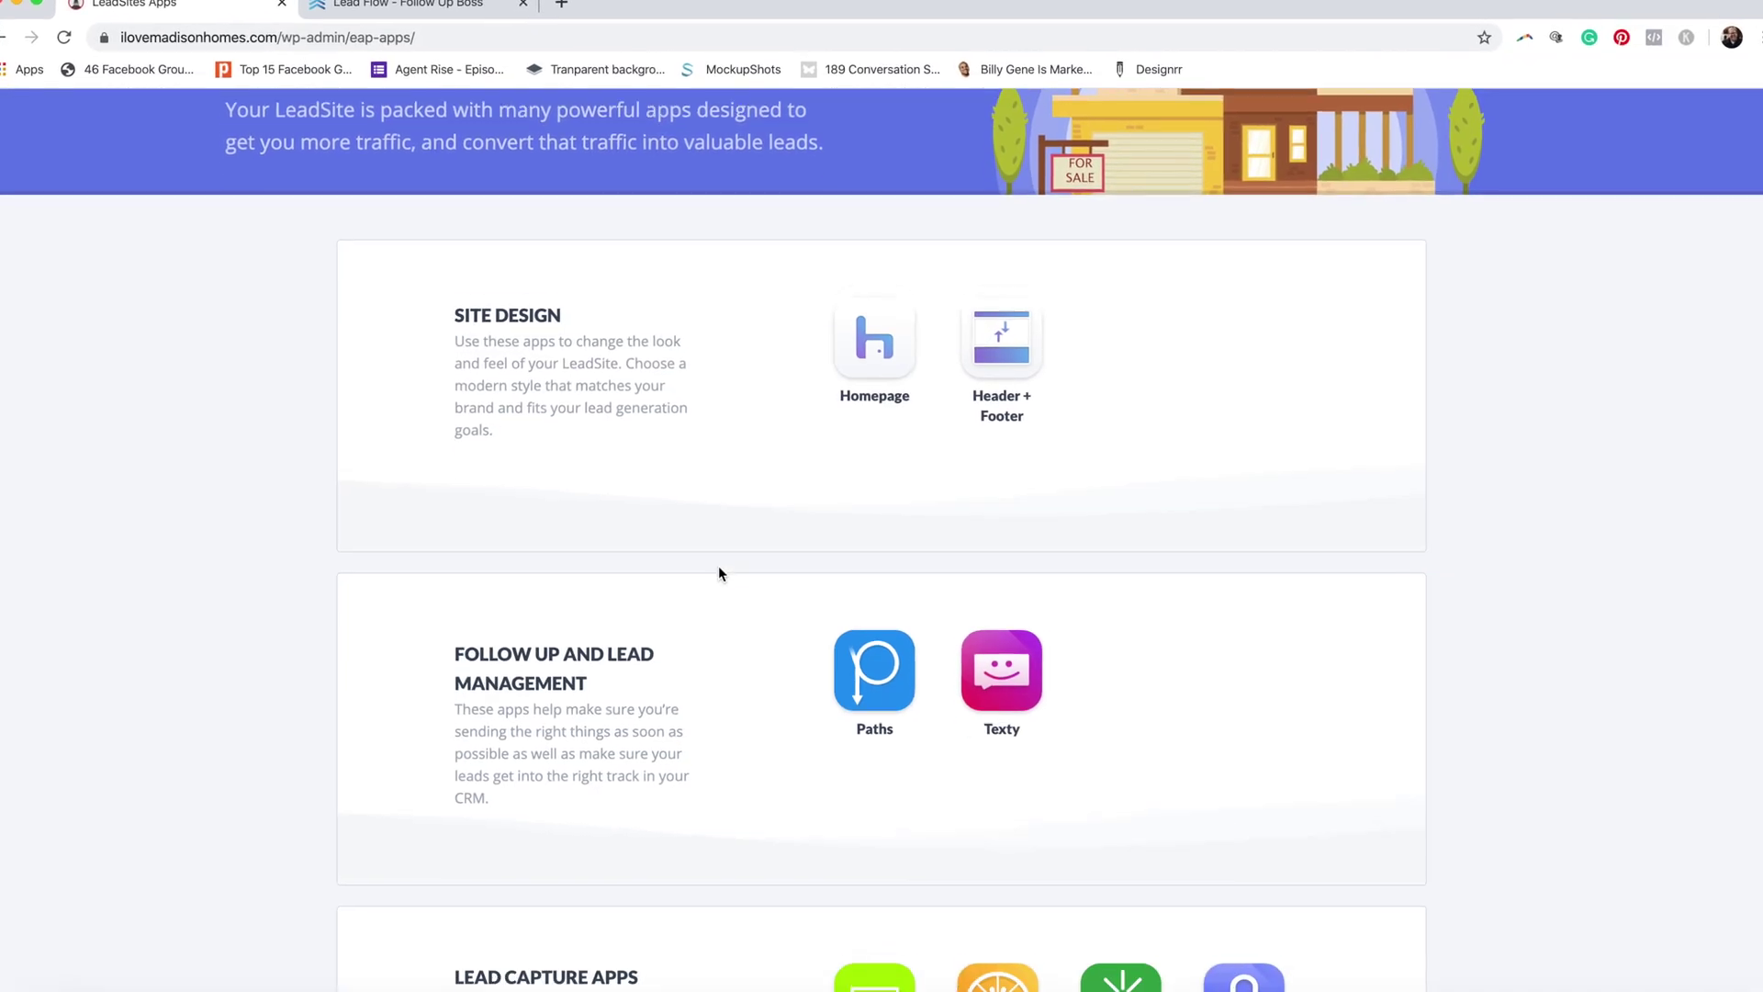
mouse_move(871, 681)
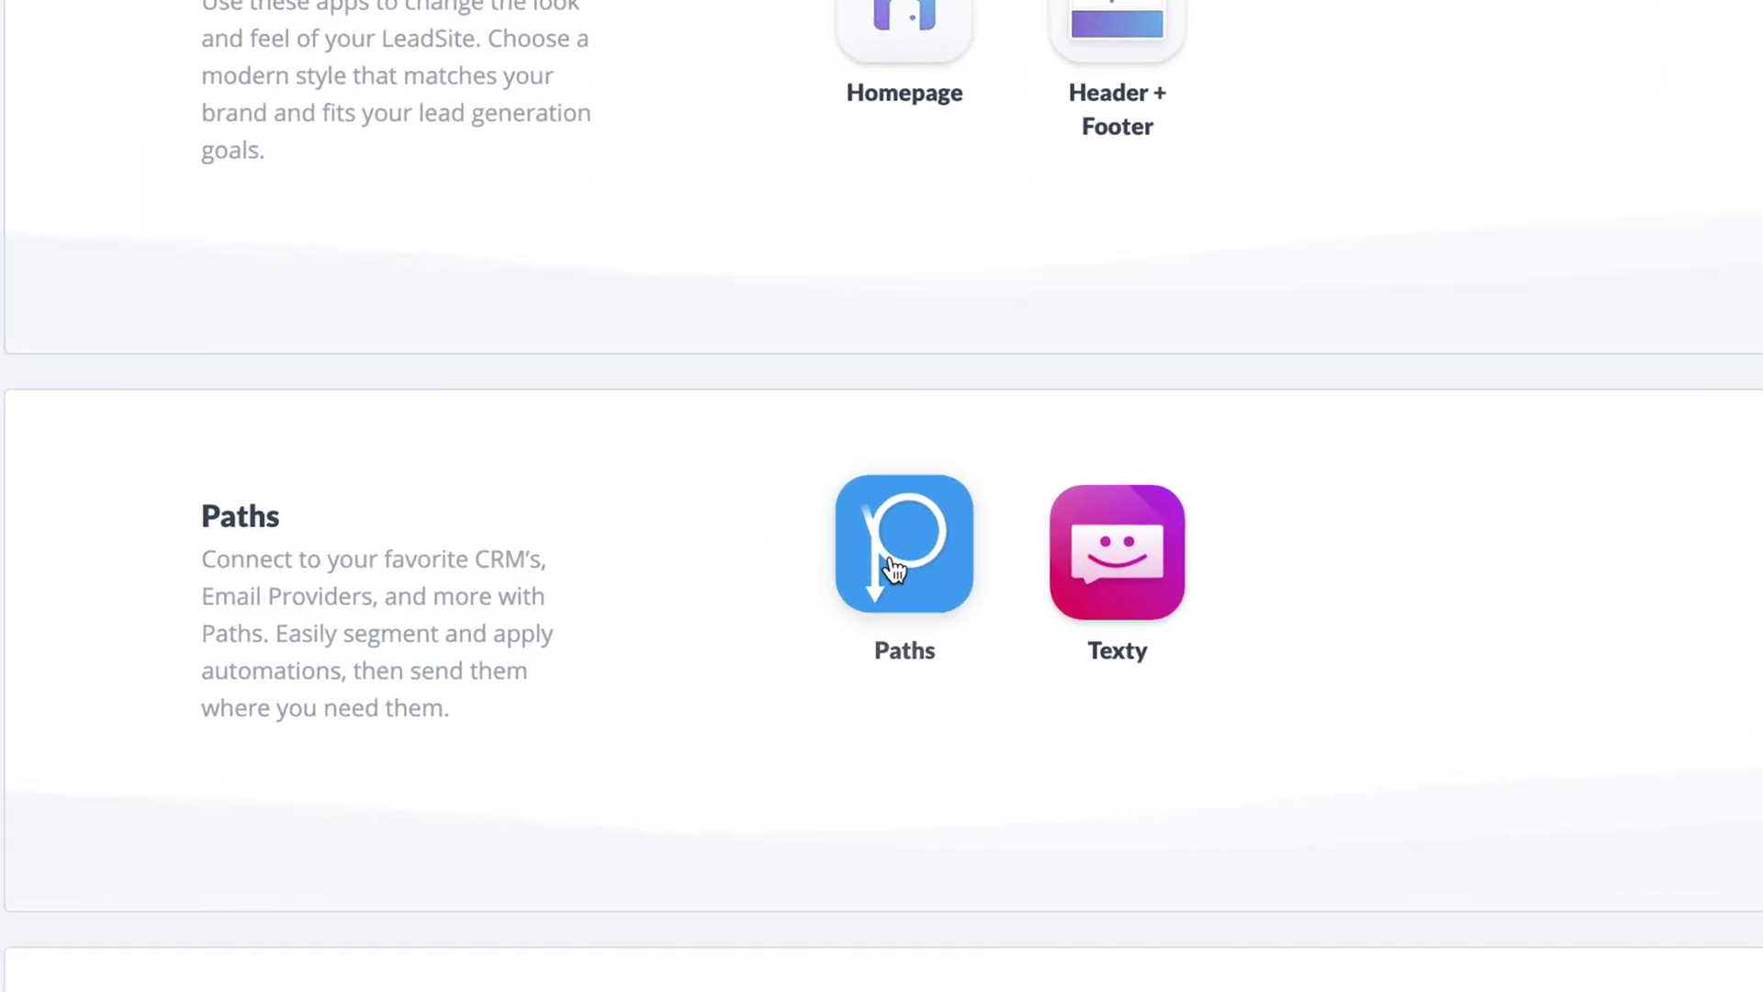
left_click(893, 569)
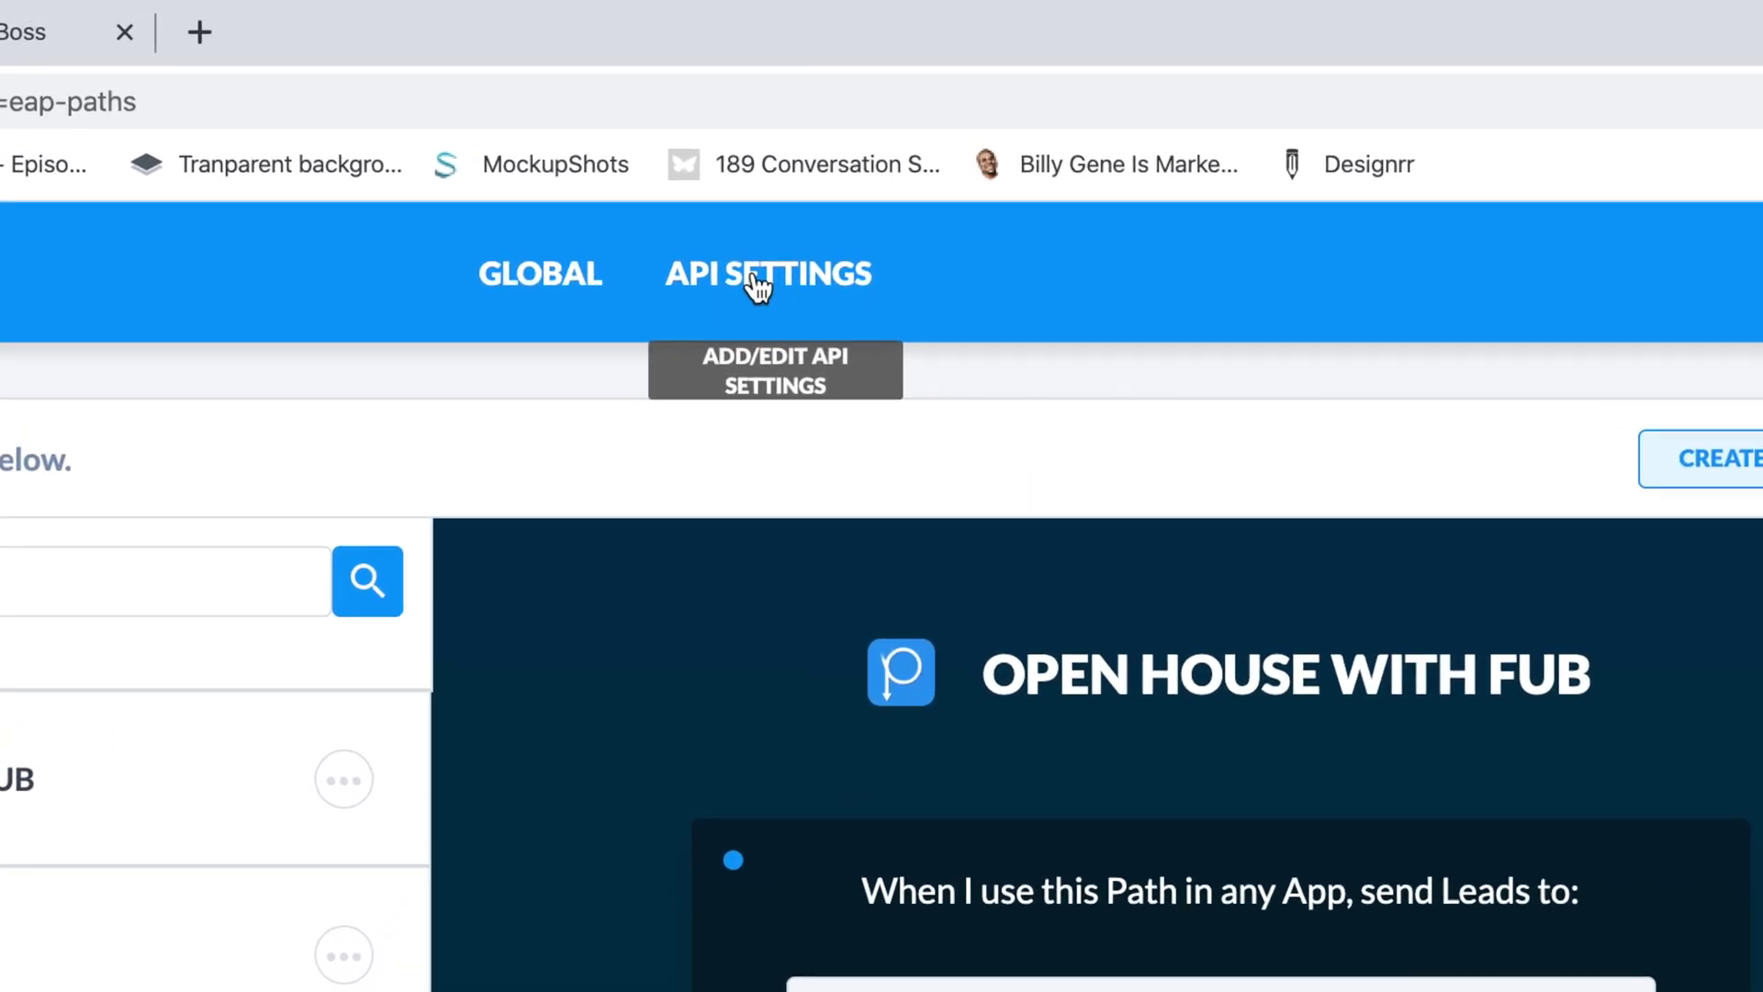
left_click(779, 246)
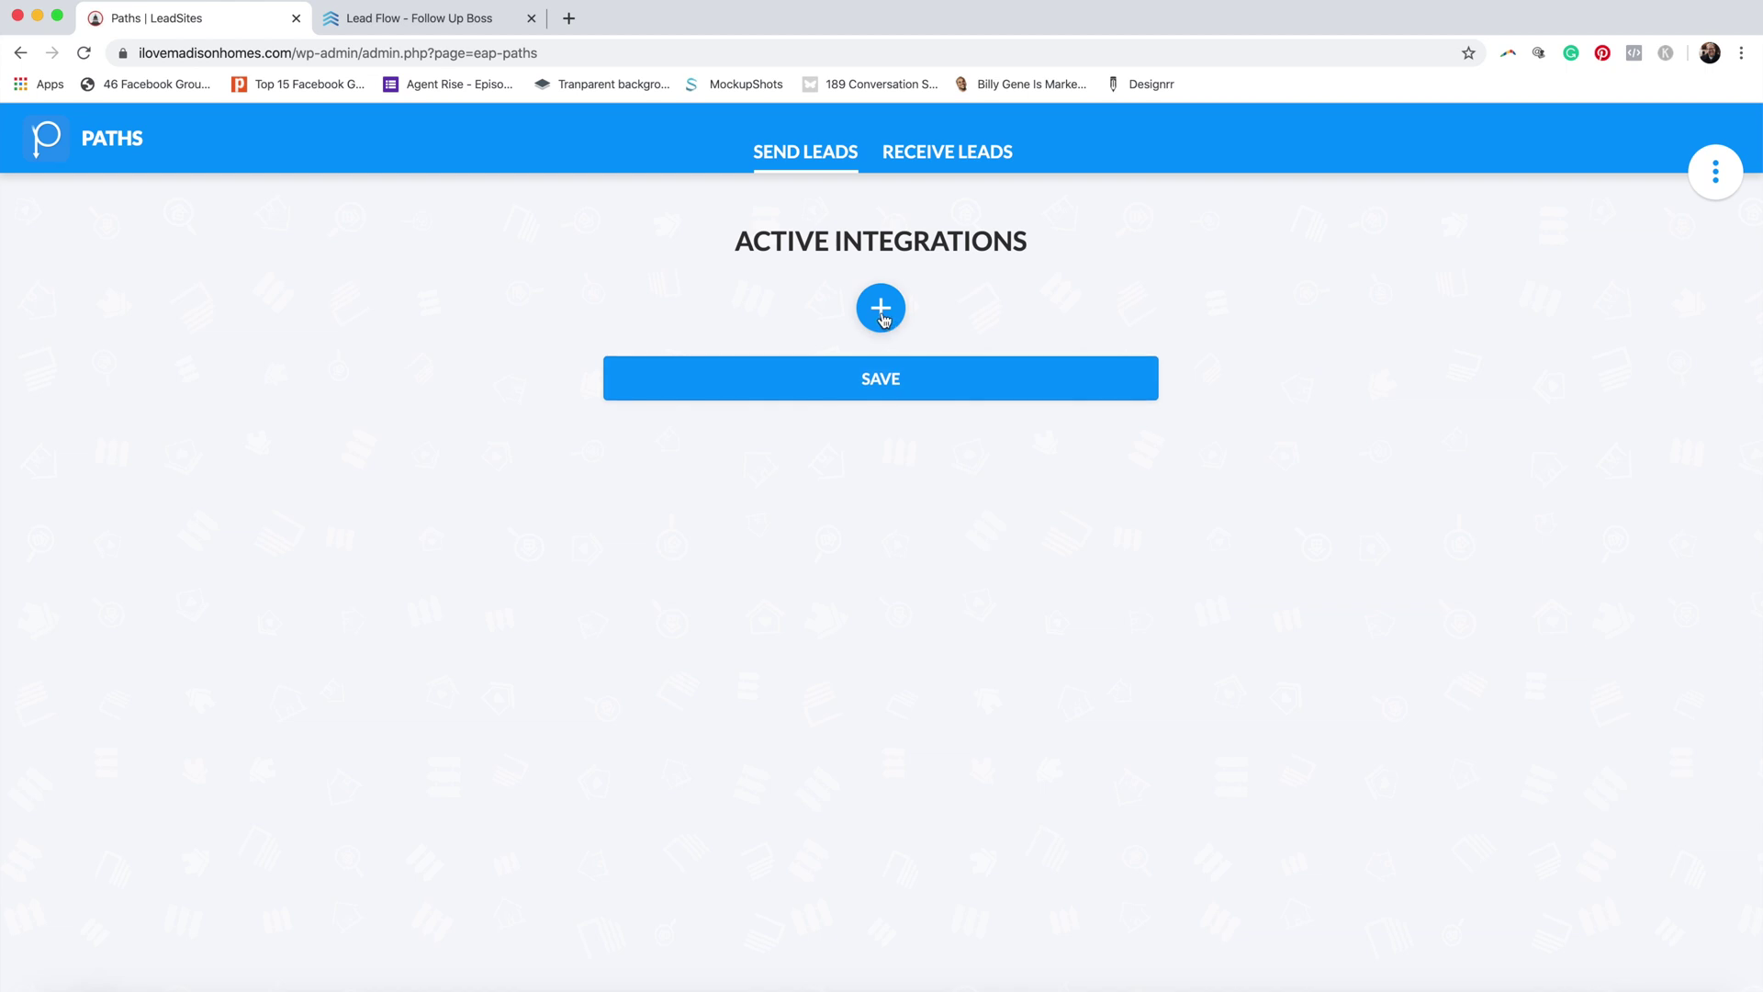
Step: Add a Follow Up Boss lead integration with its API key, then go to Follow Up Boss
left_click(882, 312)
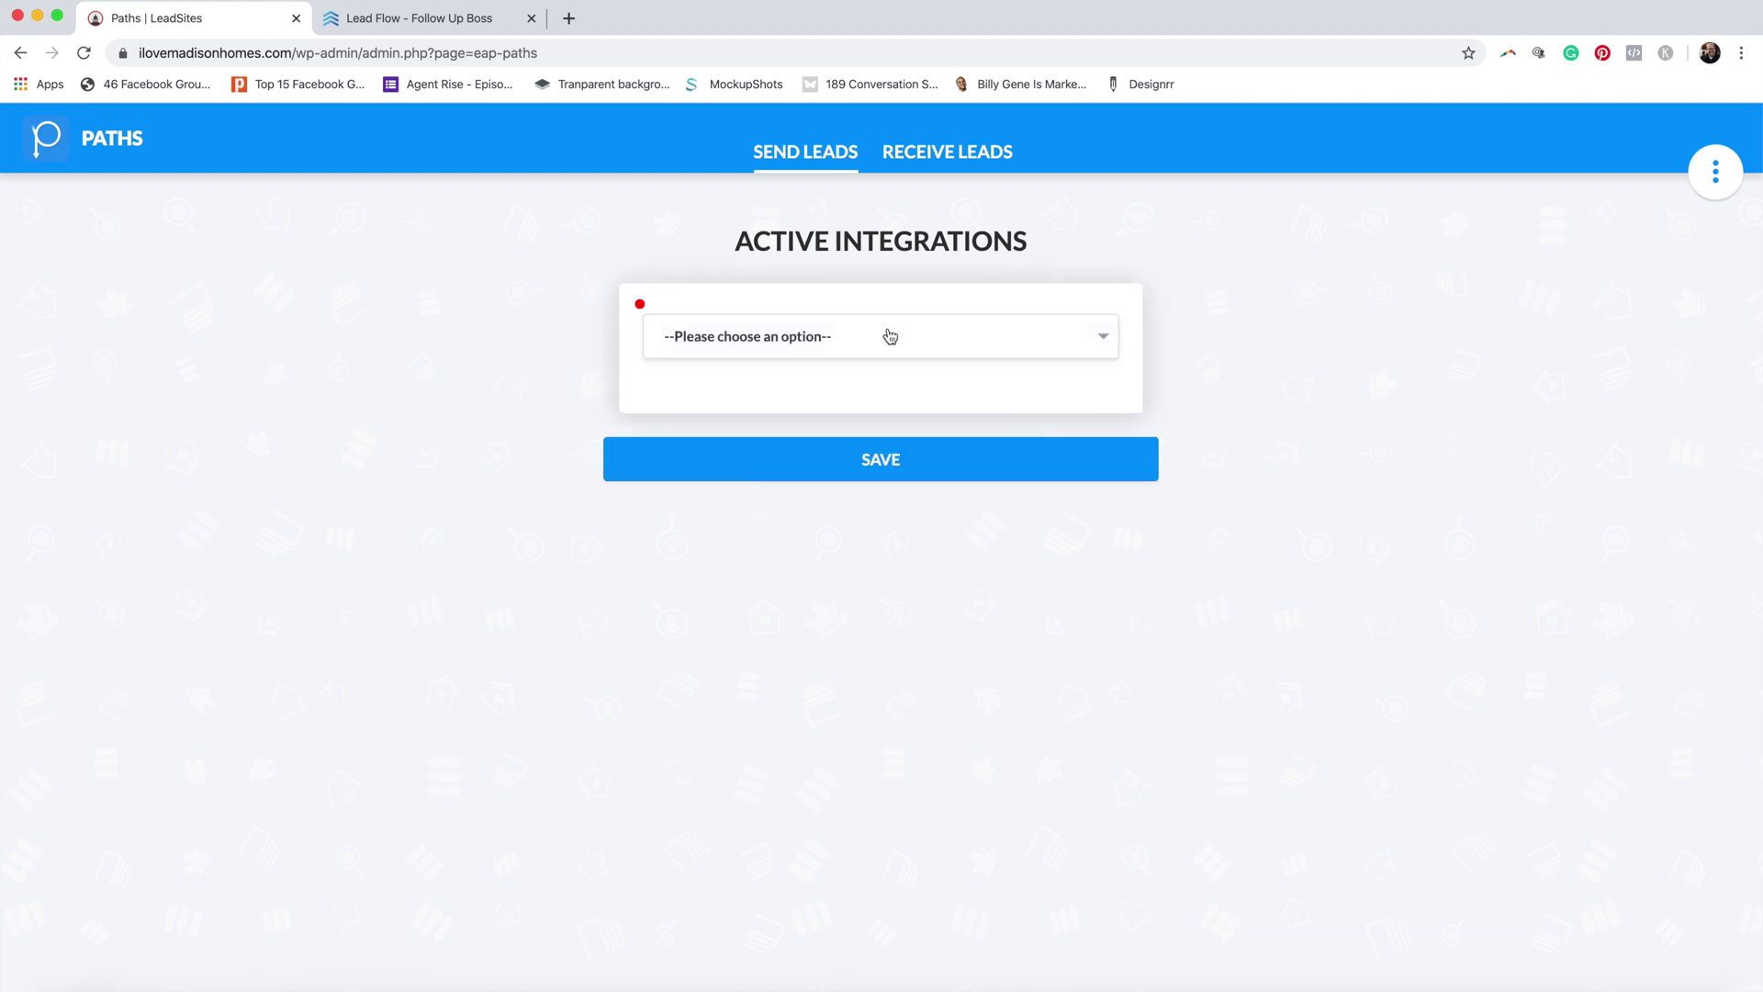
left_click(889, 337)
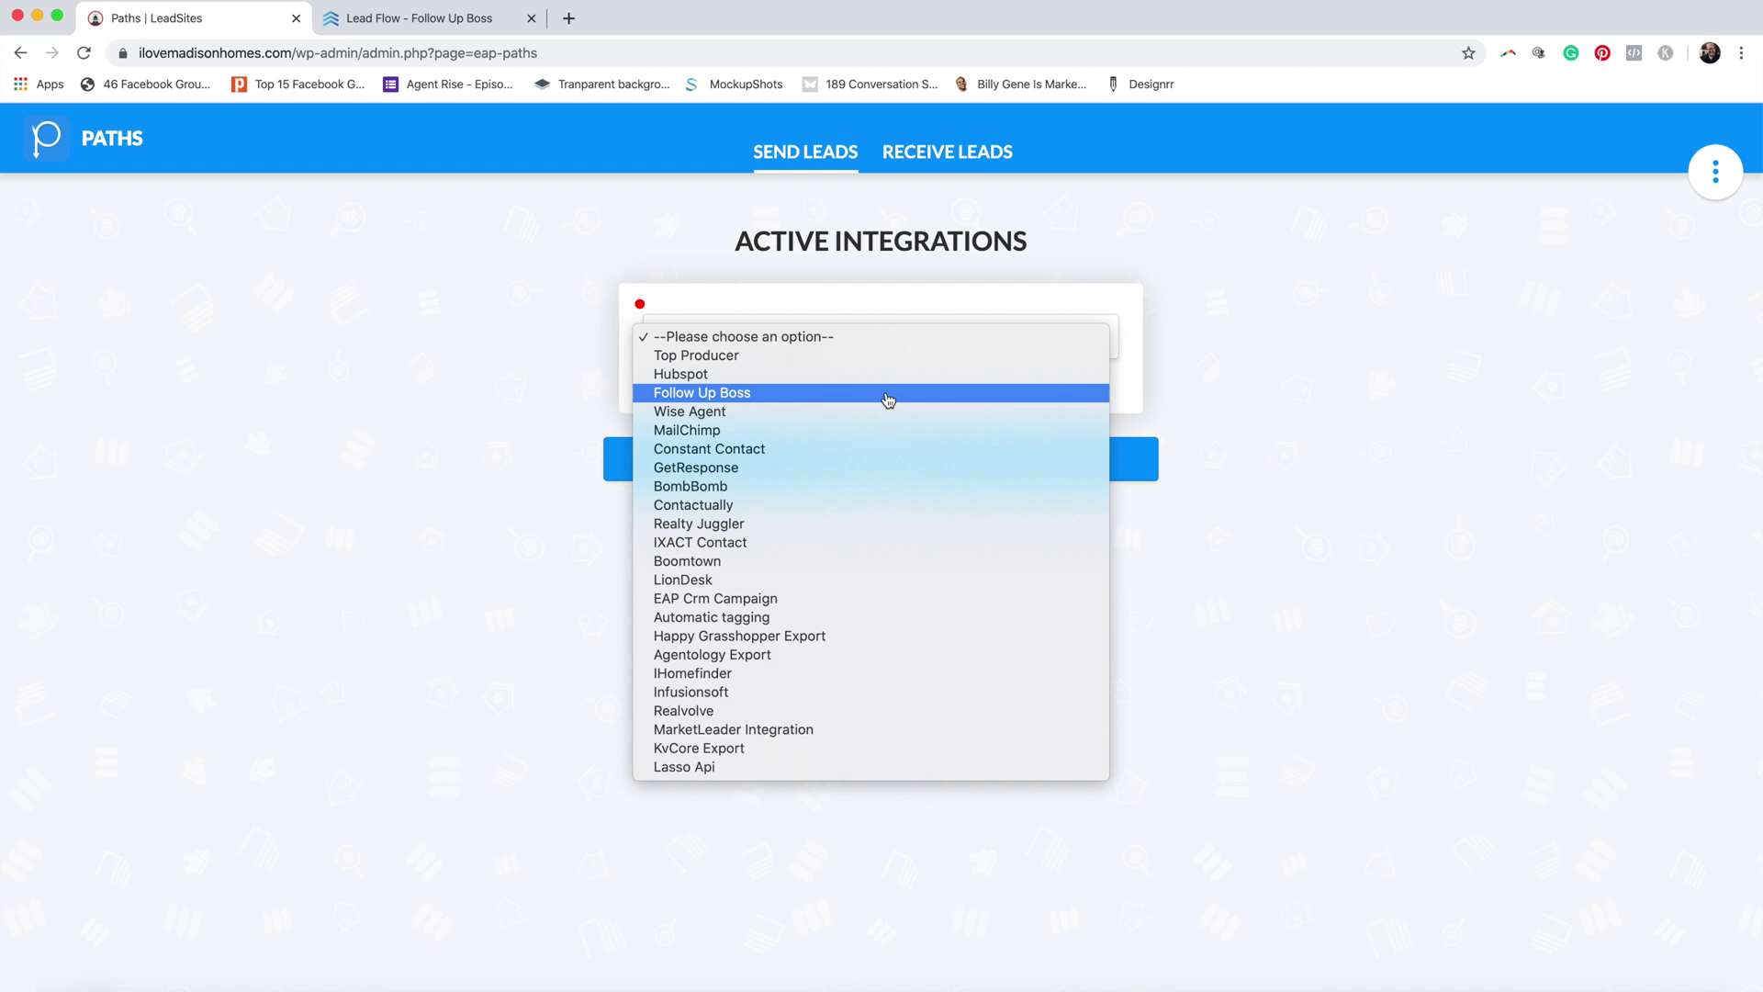
left_click(888, 395)
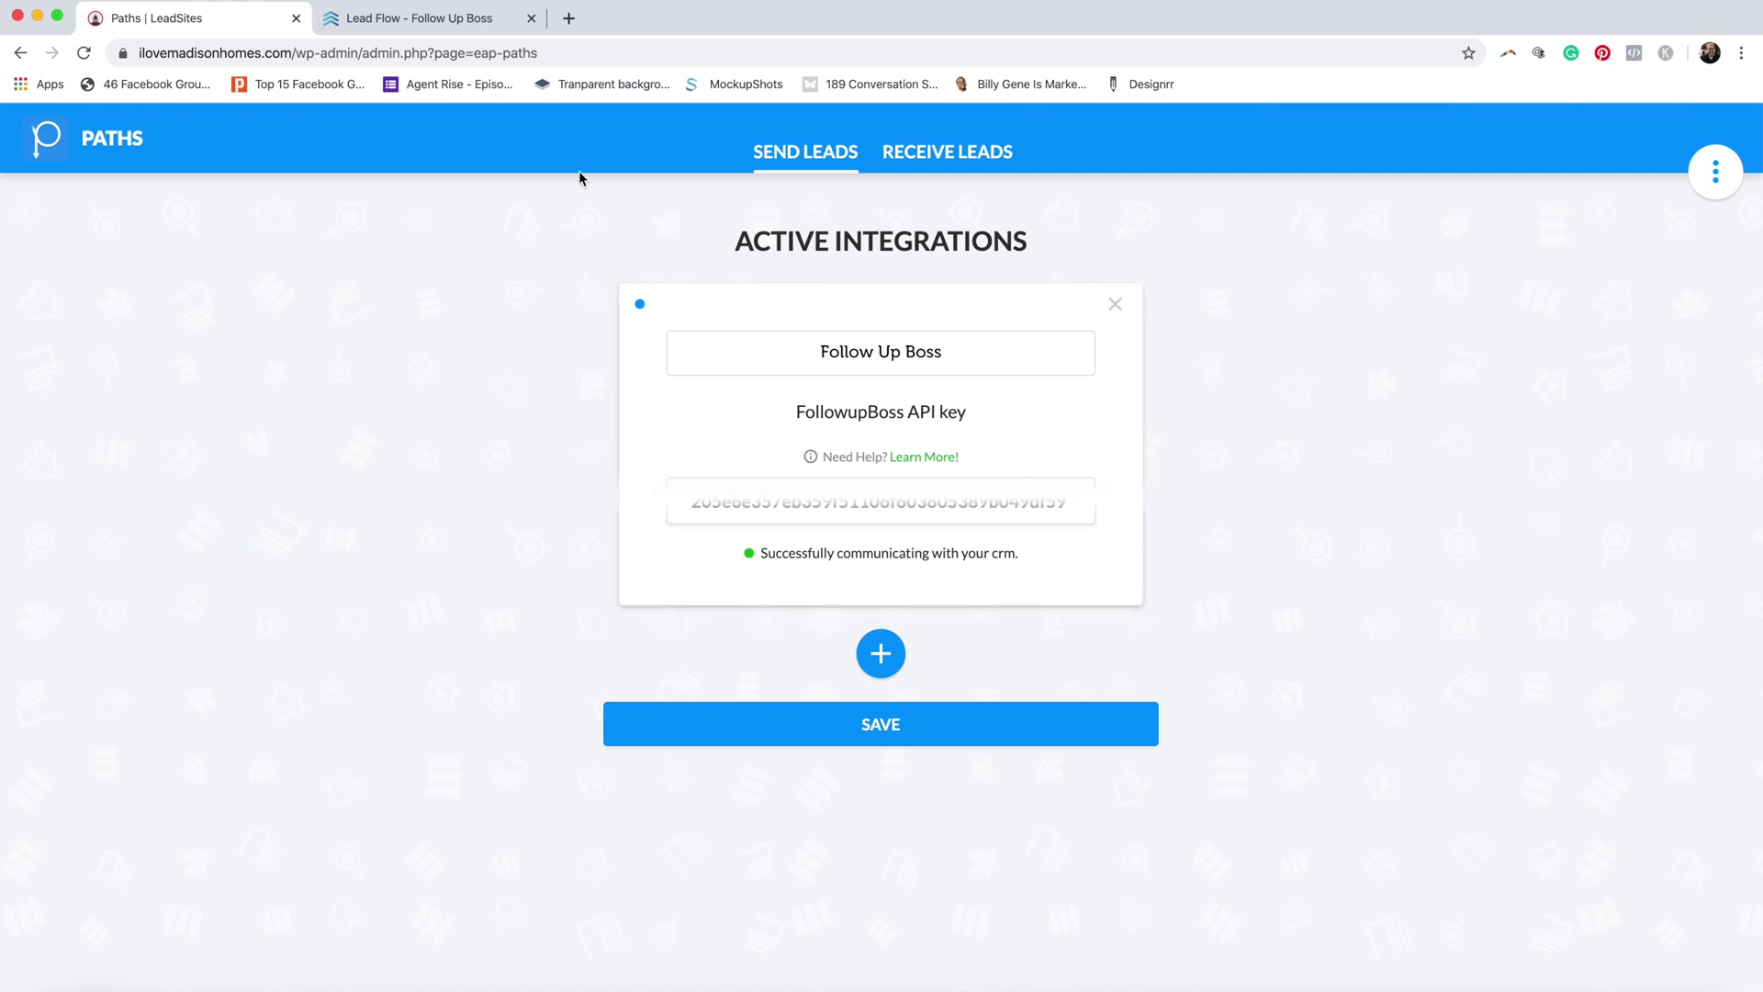
left_click(433, 24)
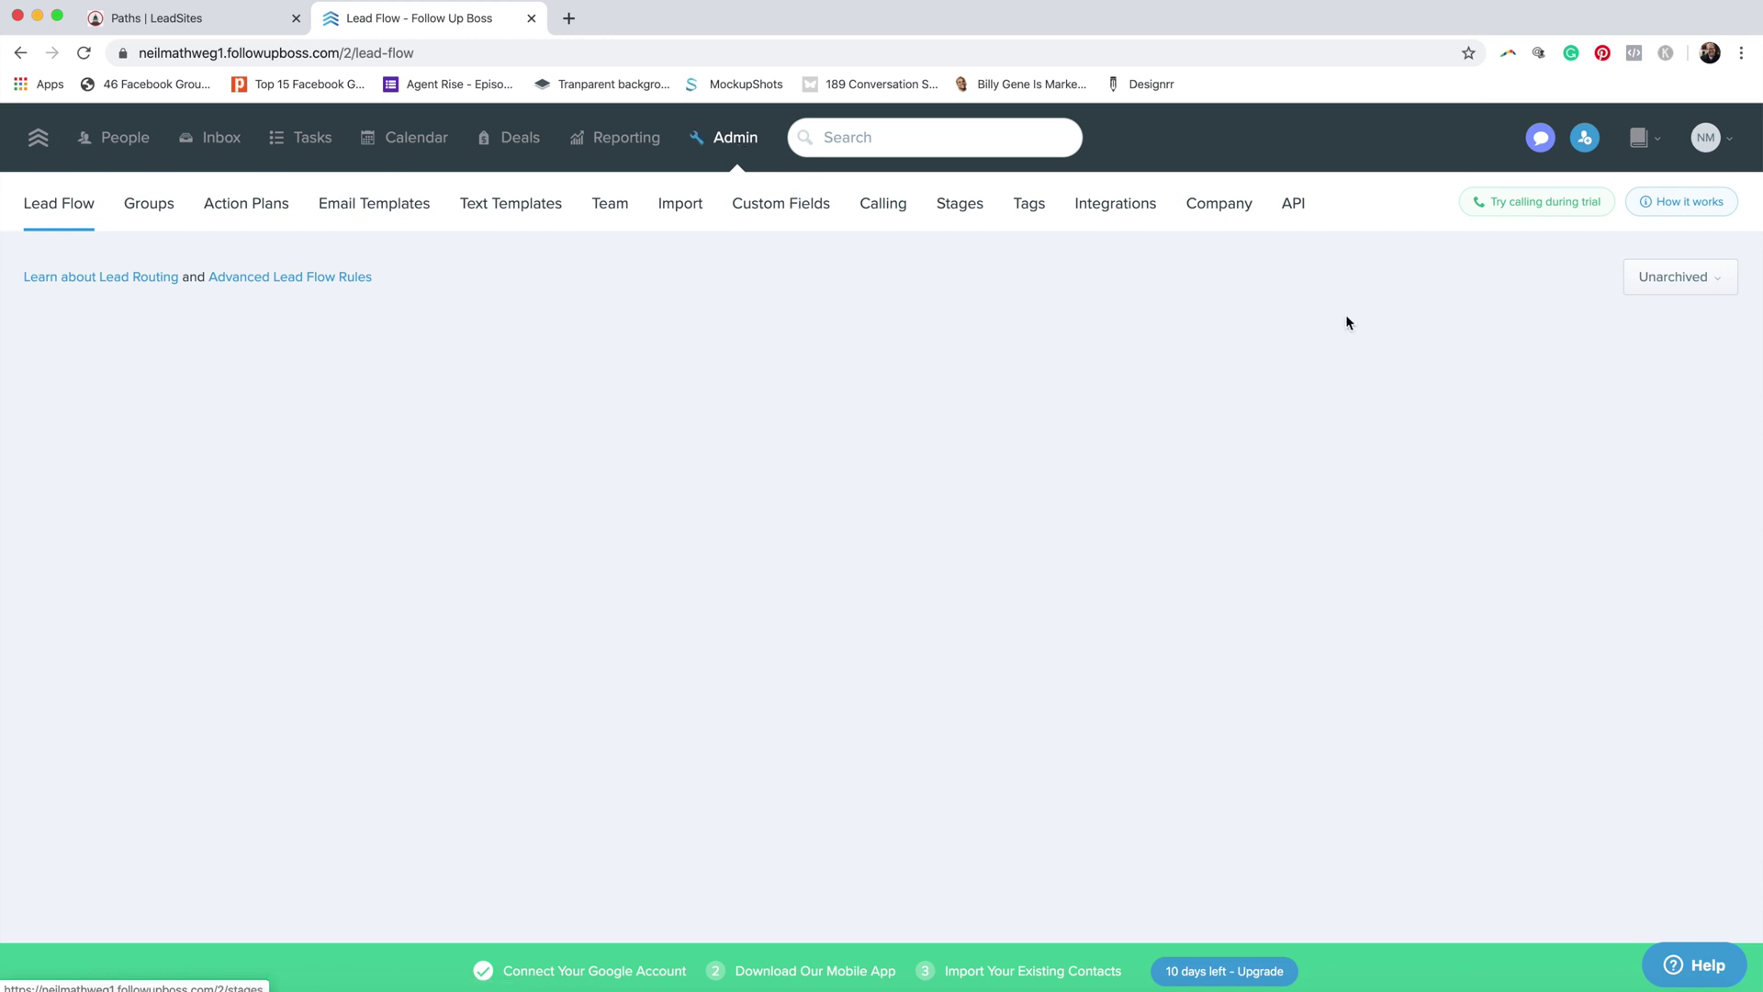
Step: Copy the API key from Follow Up Boss's Admin API settings and return to LeadSites
left_click(1295, 205)
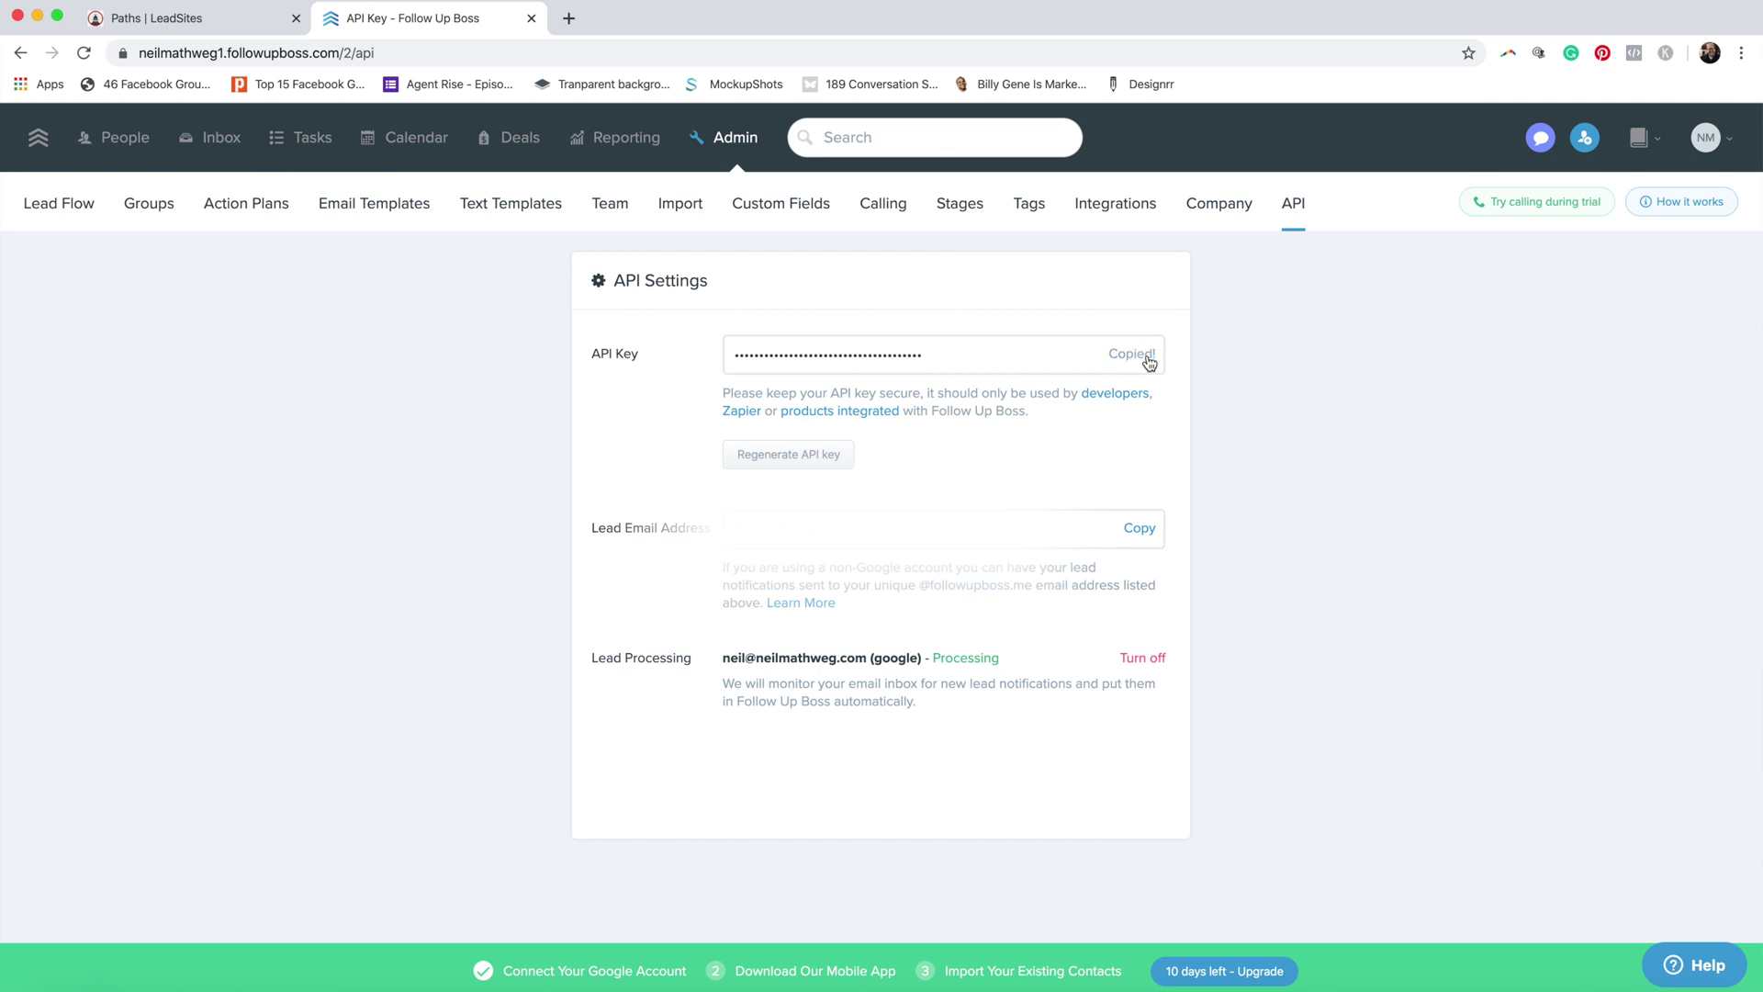
left_click(196, 23)
left_click_drag(1072, 501, 658, 473)
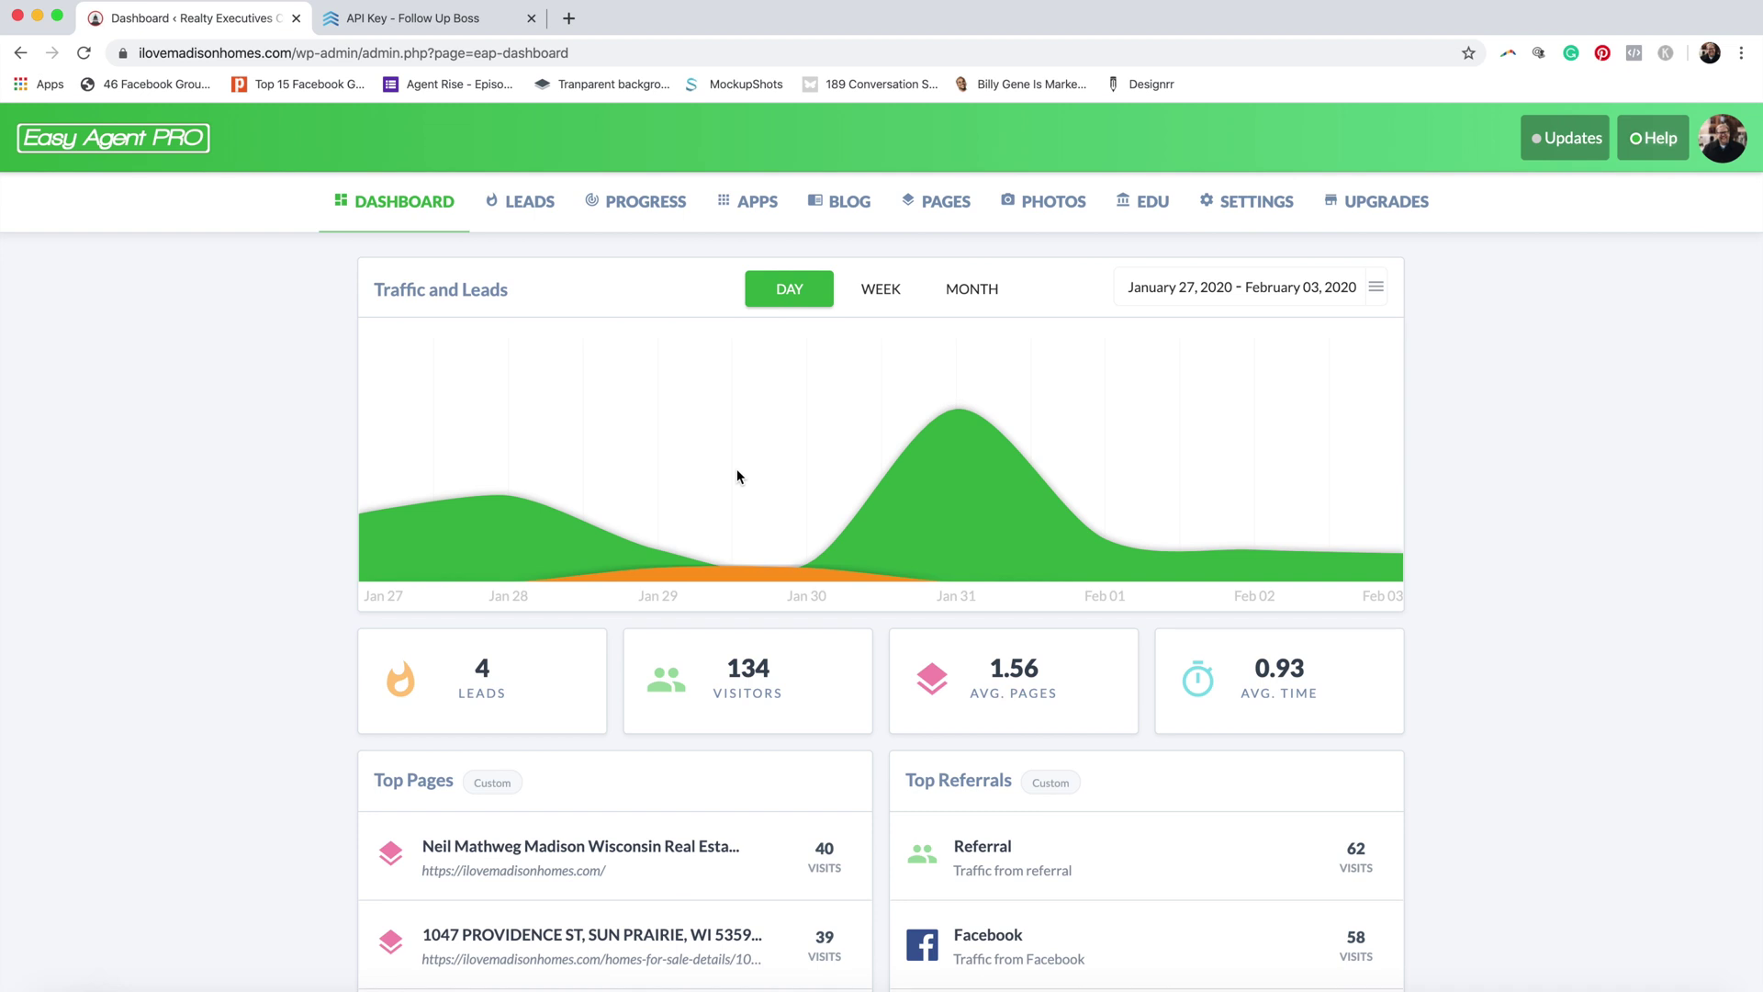
Step: Create a new path in the Paths app named 'Open House EAP To FUB'
left_click(761, 211)
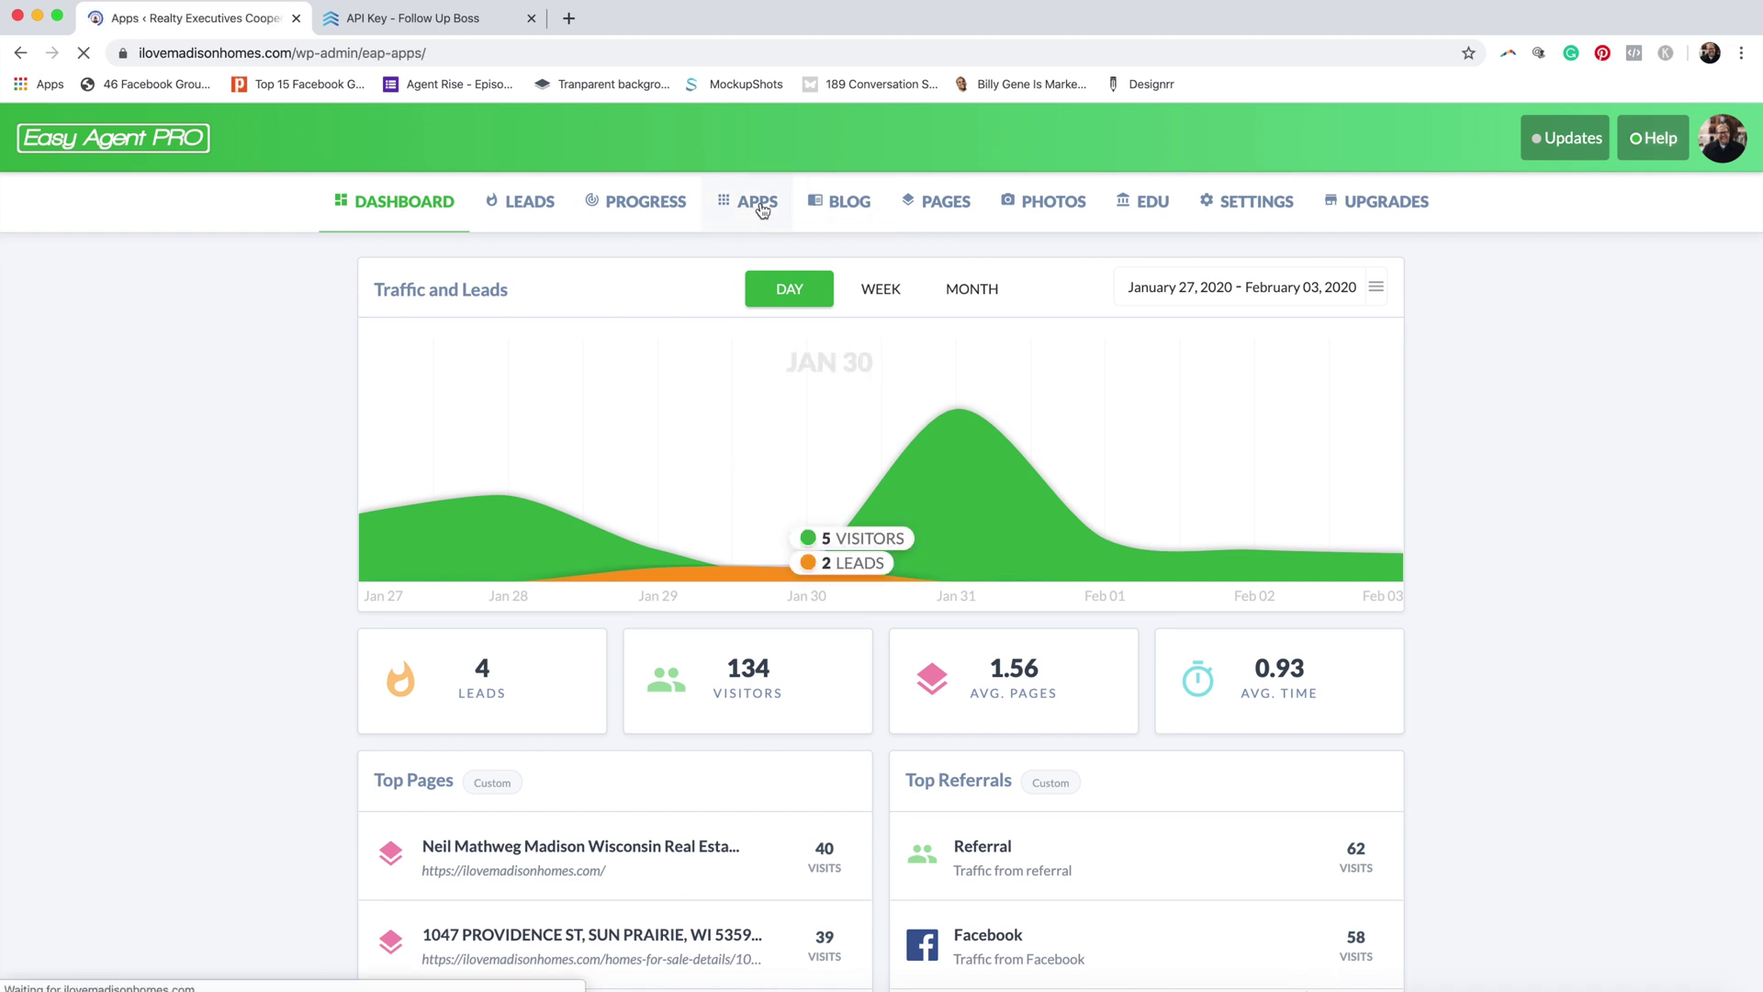
scroll(769, 629, "down", 2)
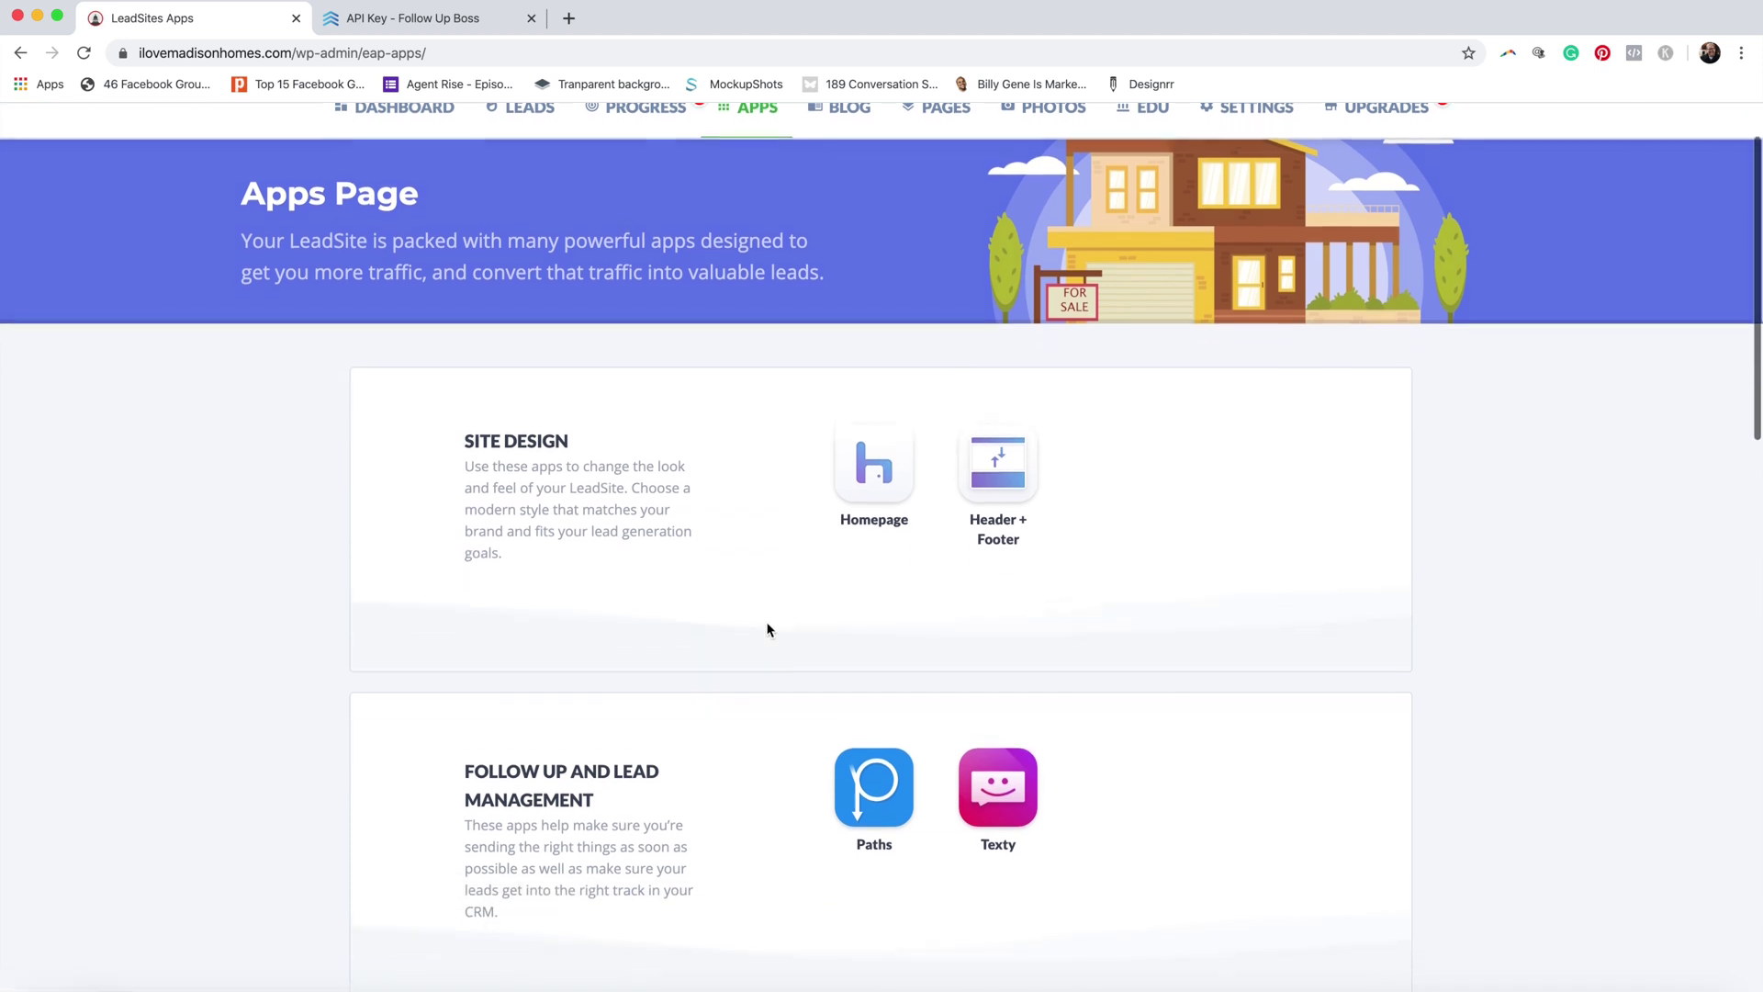
left_click(866, 765)
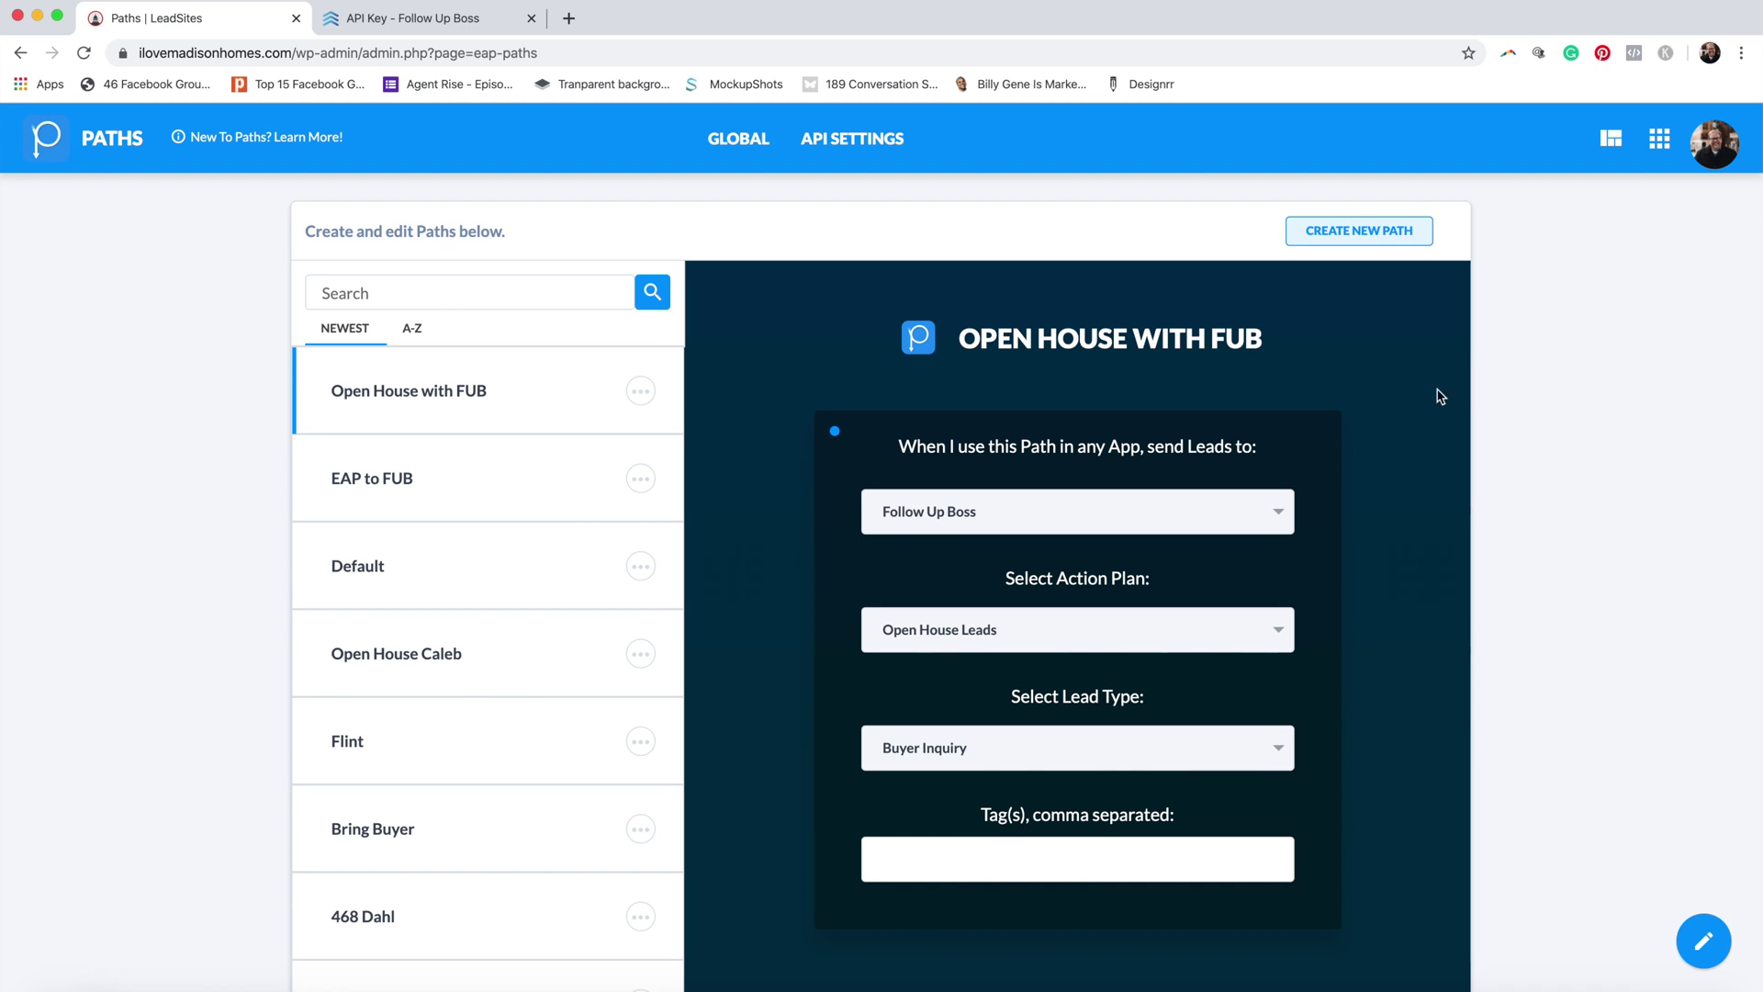
left_click(1367, 238)
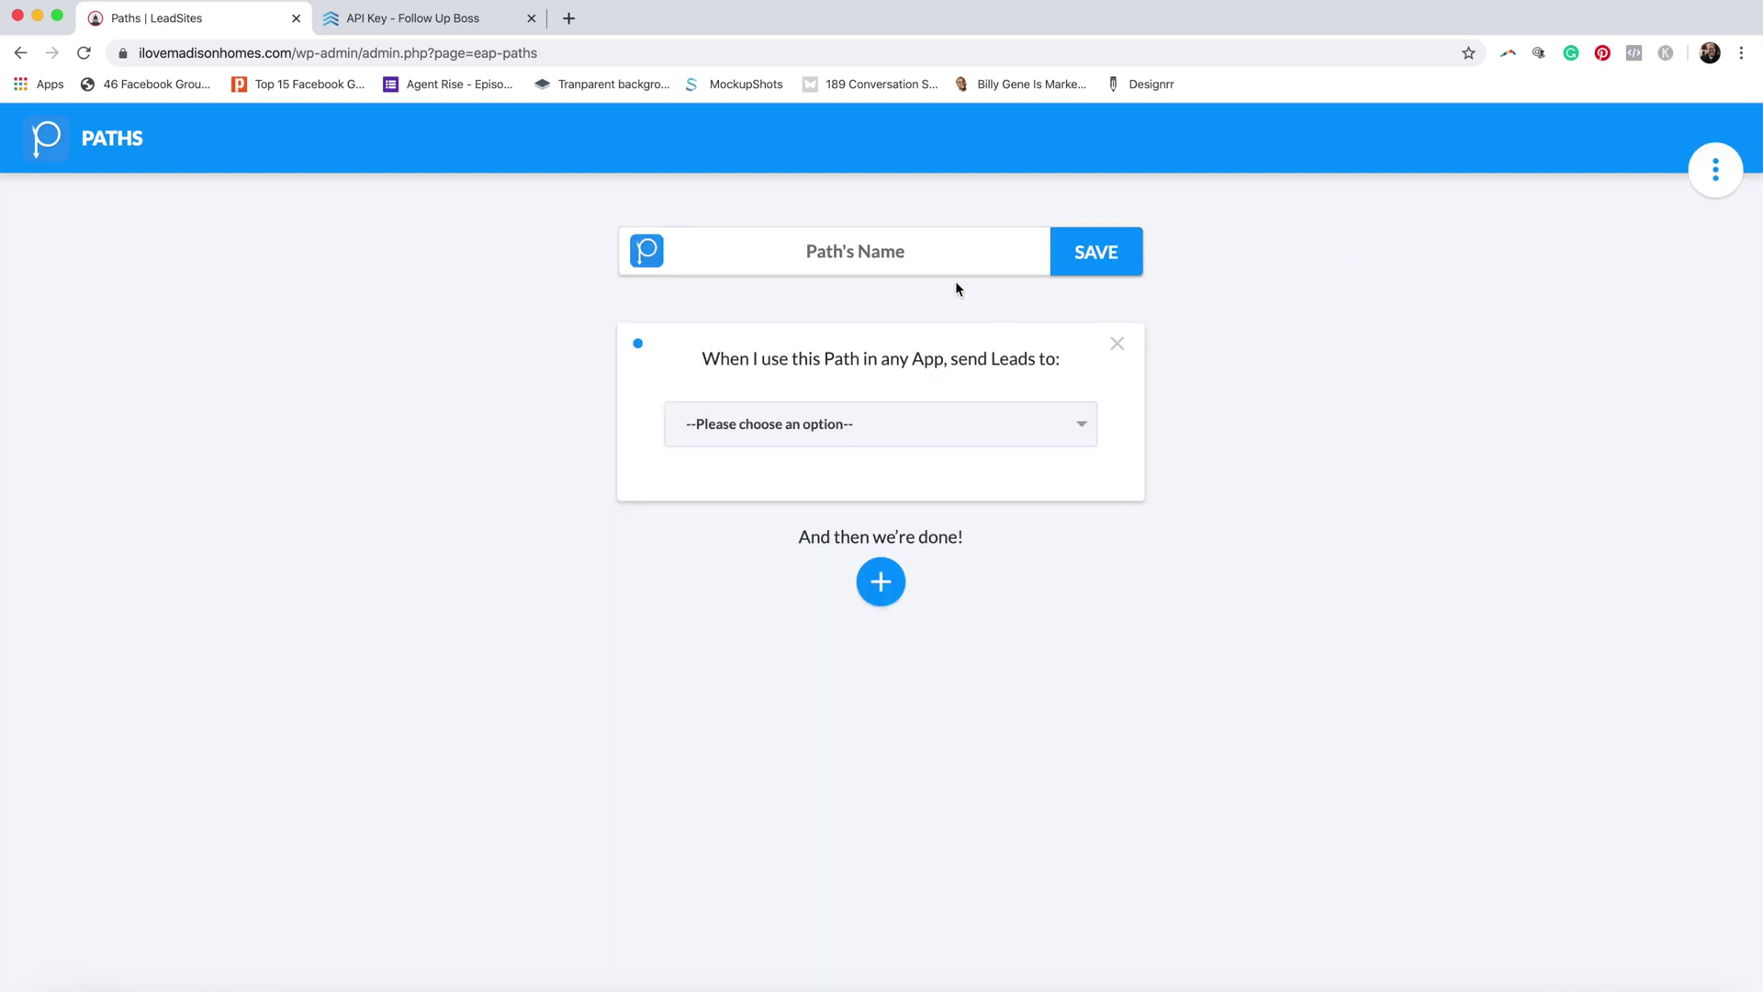
left_click(916, 251)
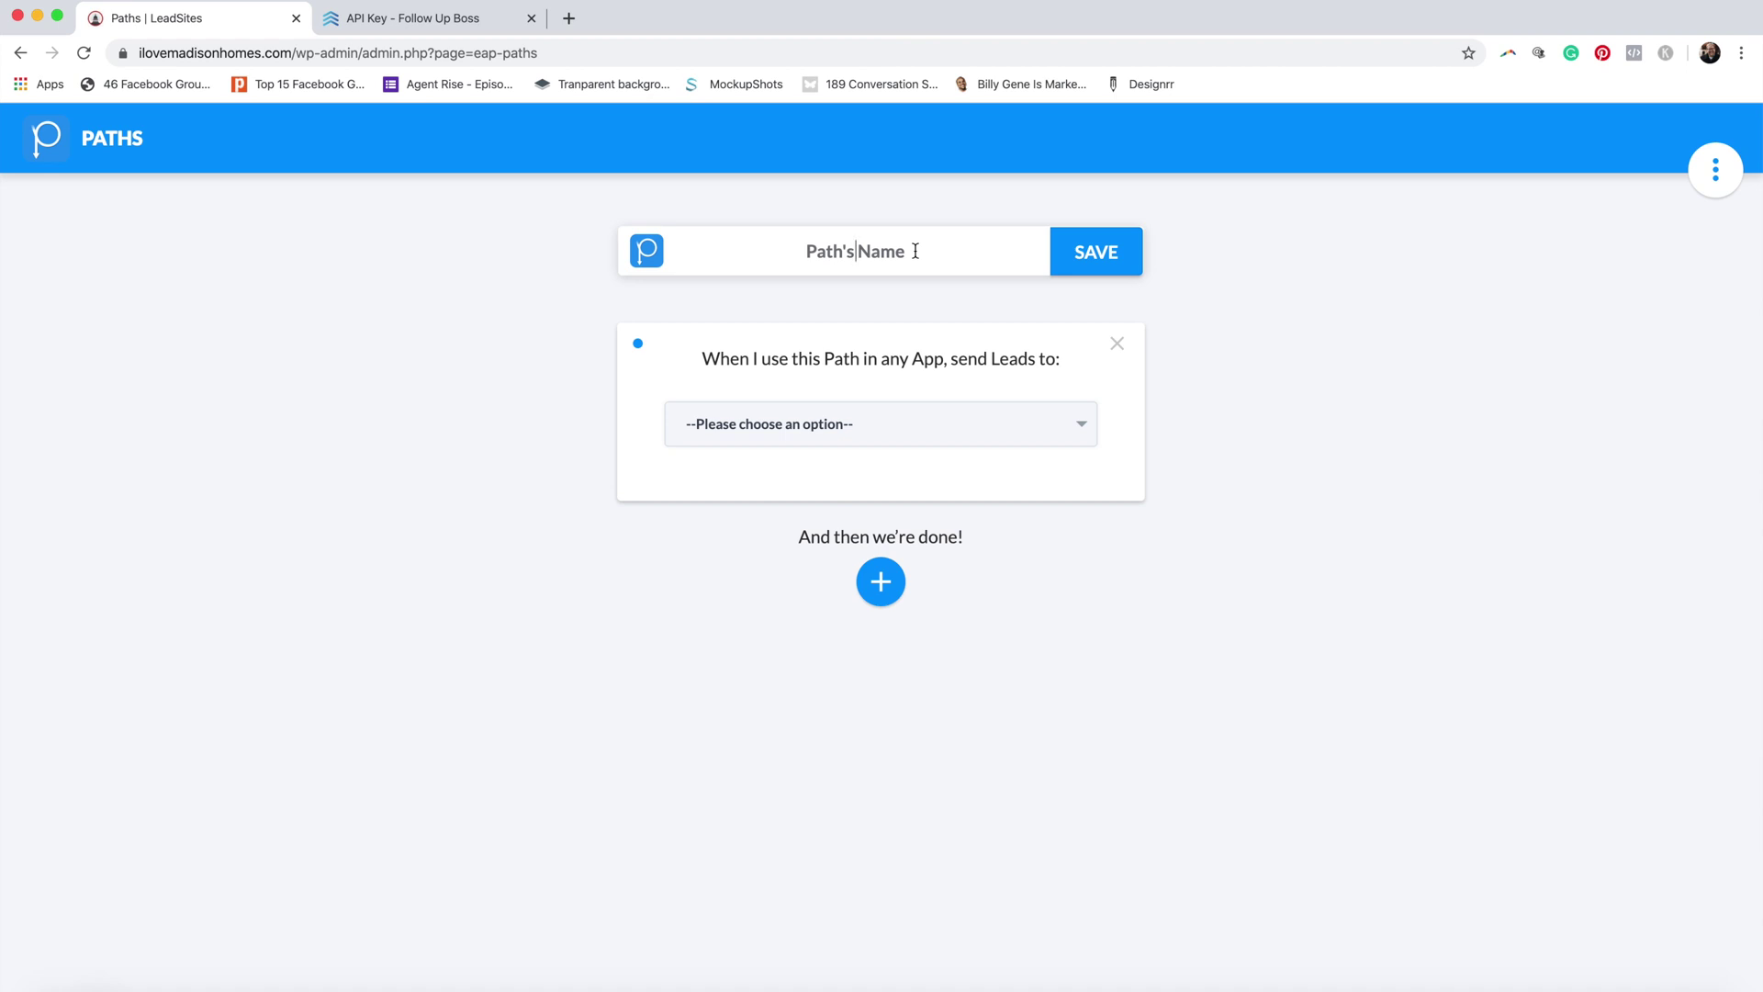
type("Open House EAP To FUB")
key("BackSpace")
type("UB")
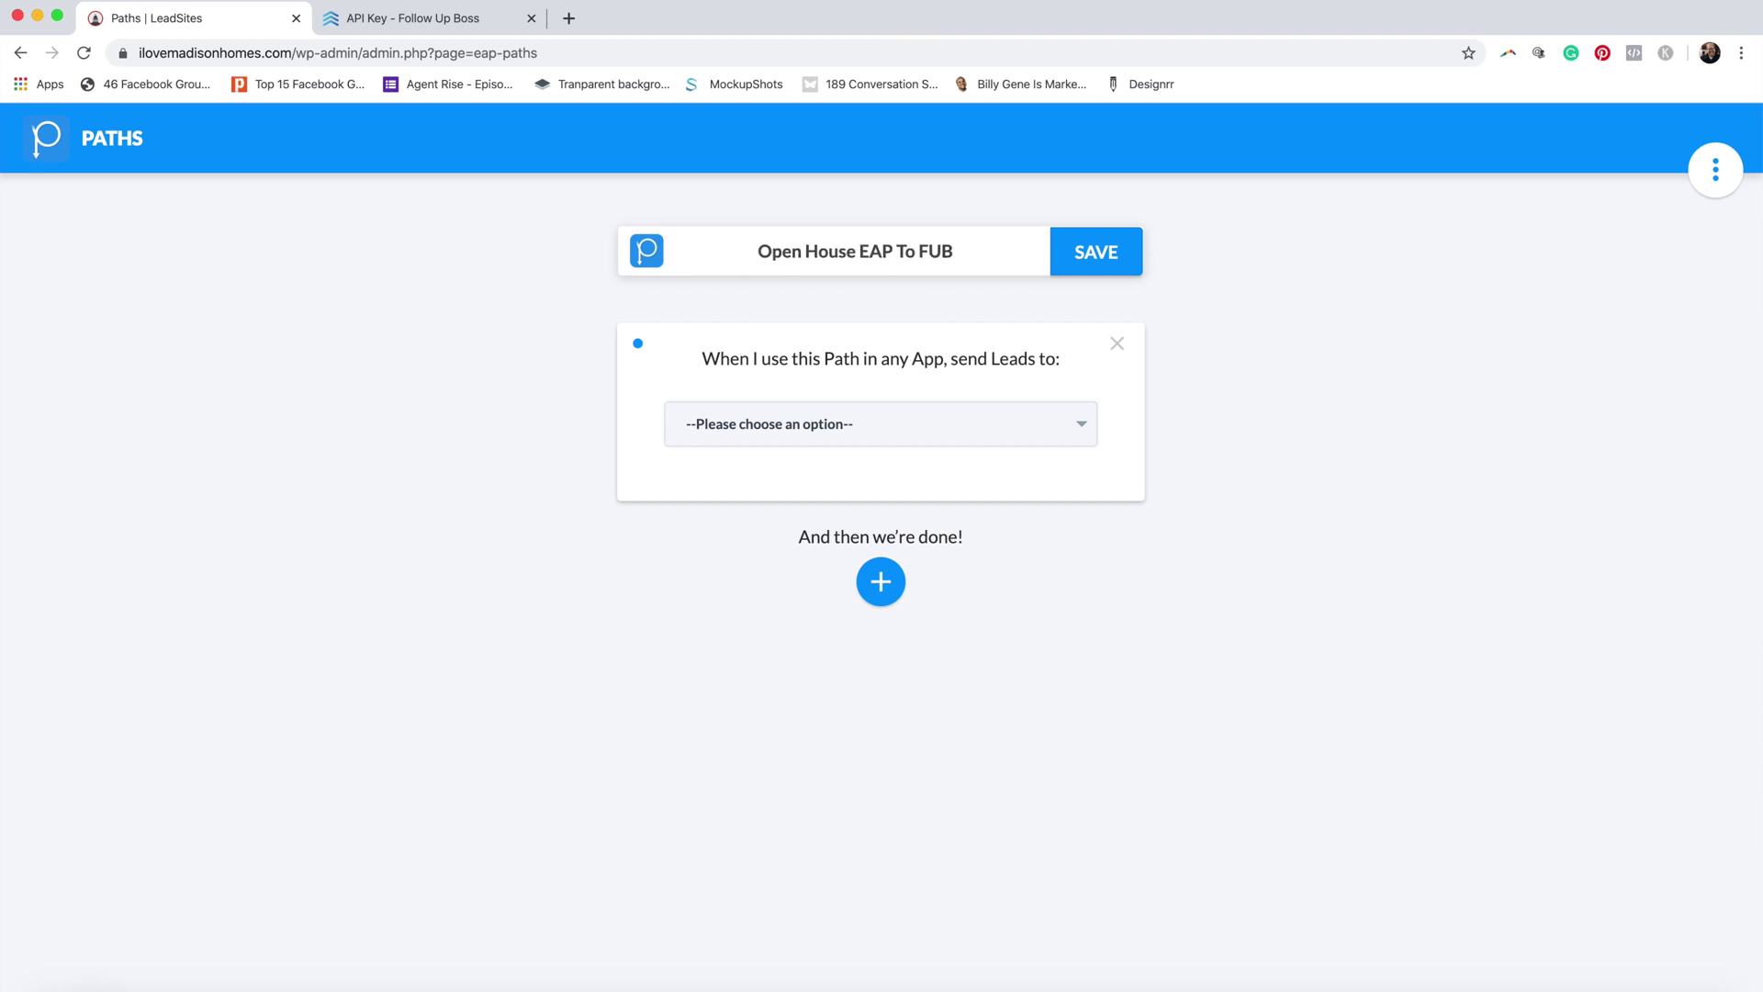
Step: Send the path to Follow Up Boss, Open House Leads plan, Buyer Inquiry type, and save
left_click(972, 428)
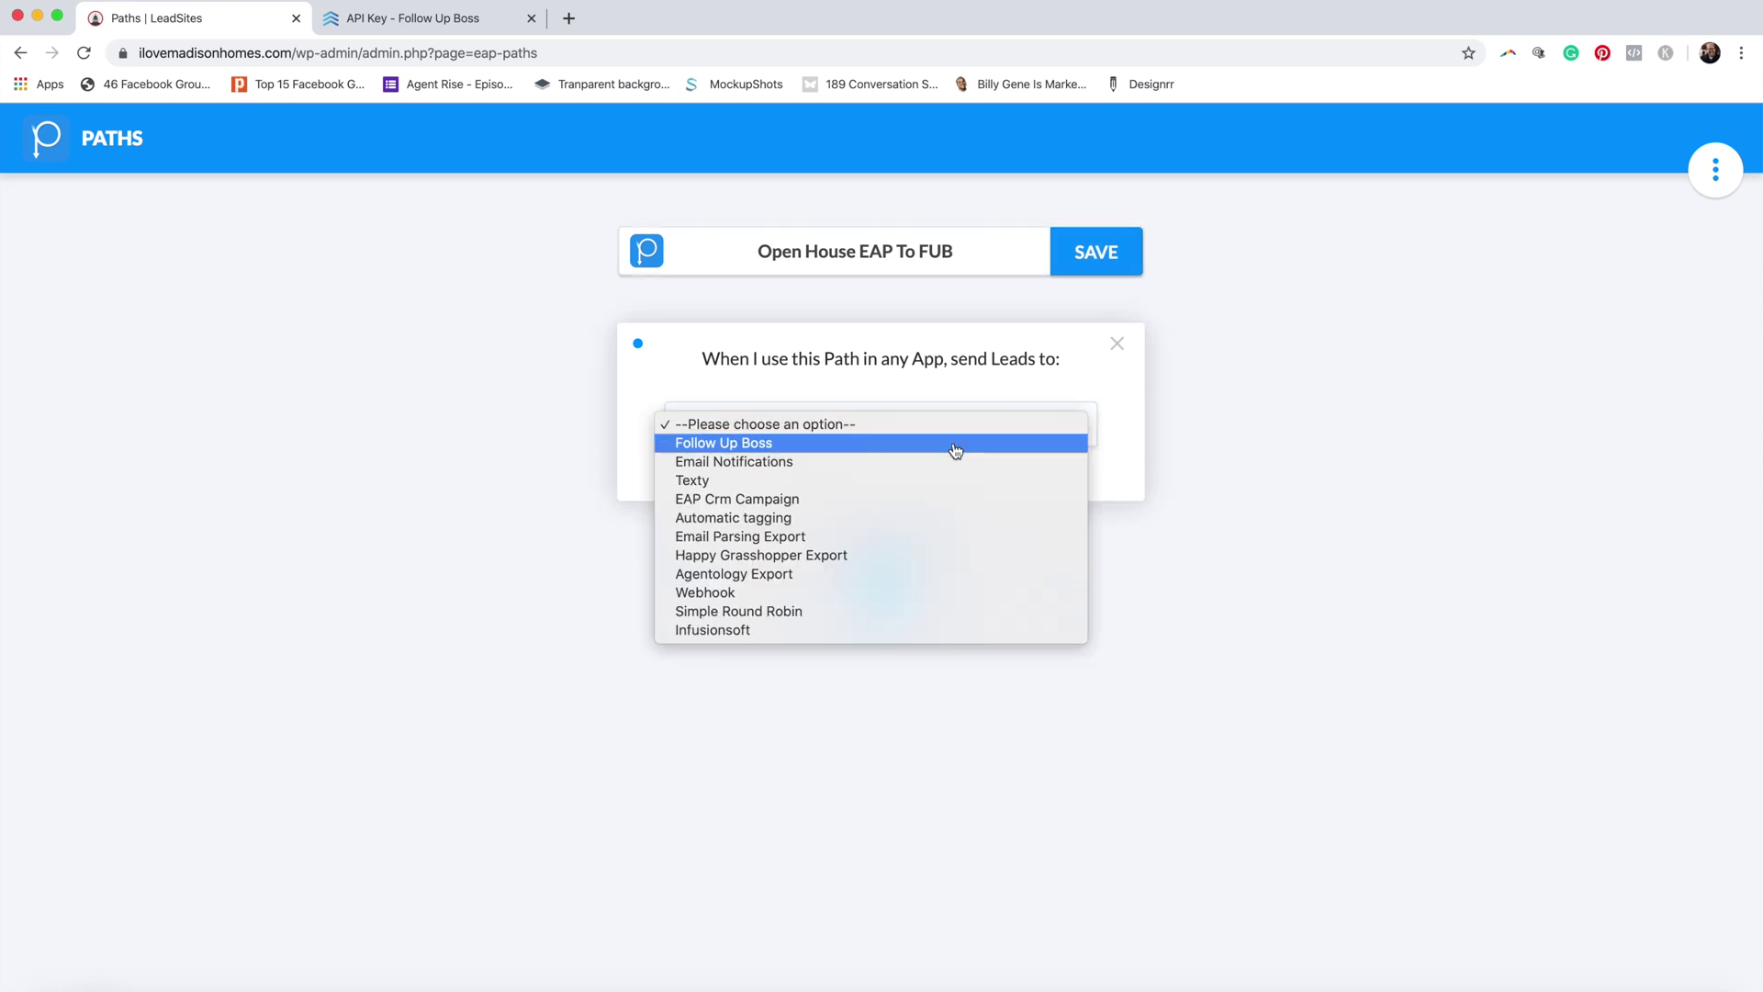
left_click(956, 443)
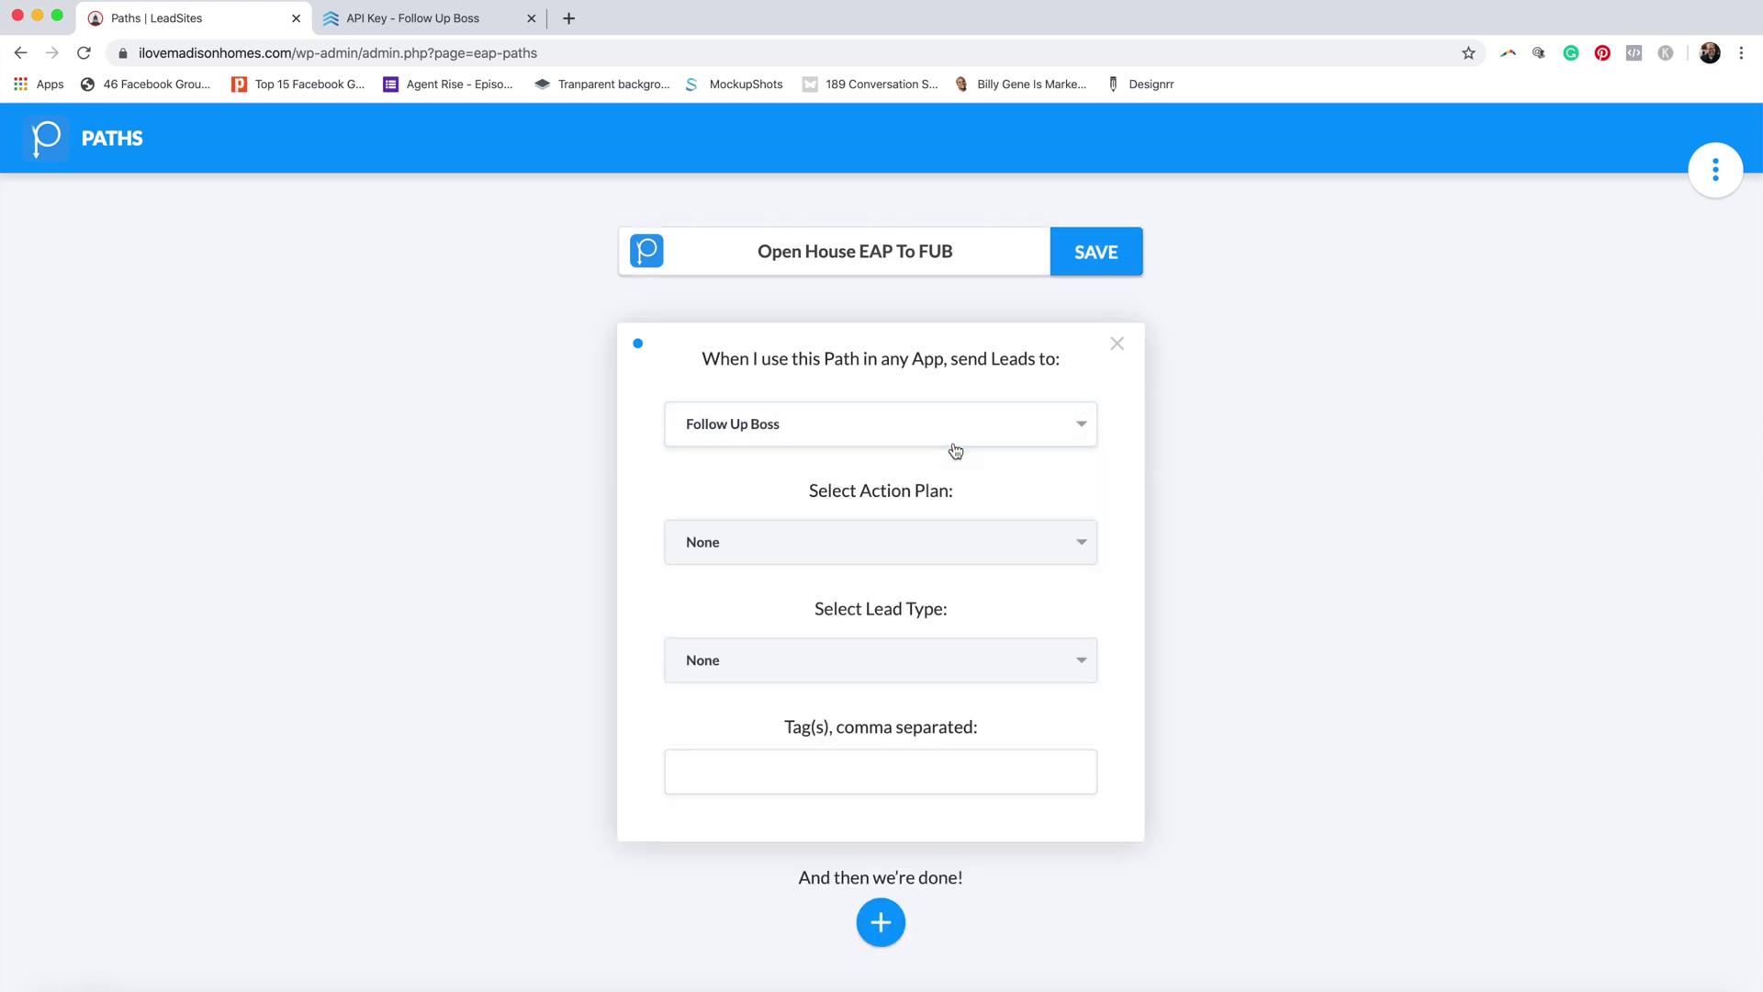
left_click(966, 541)
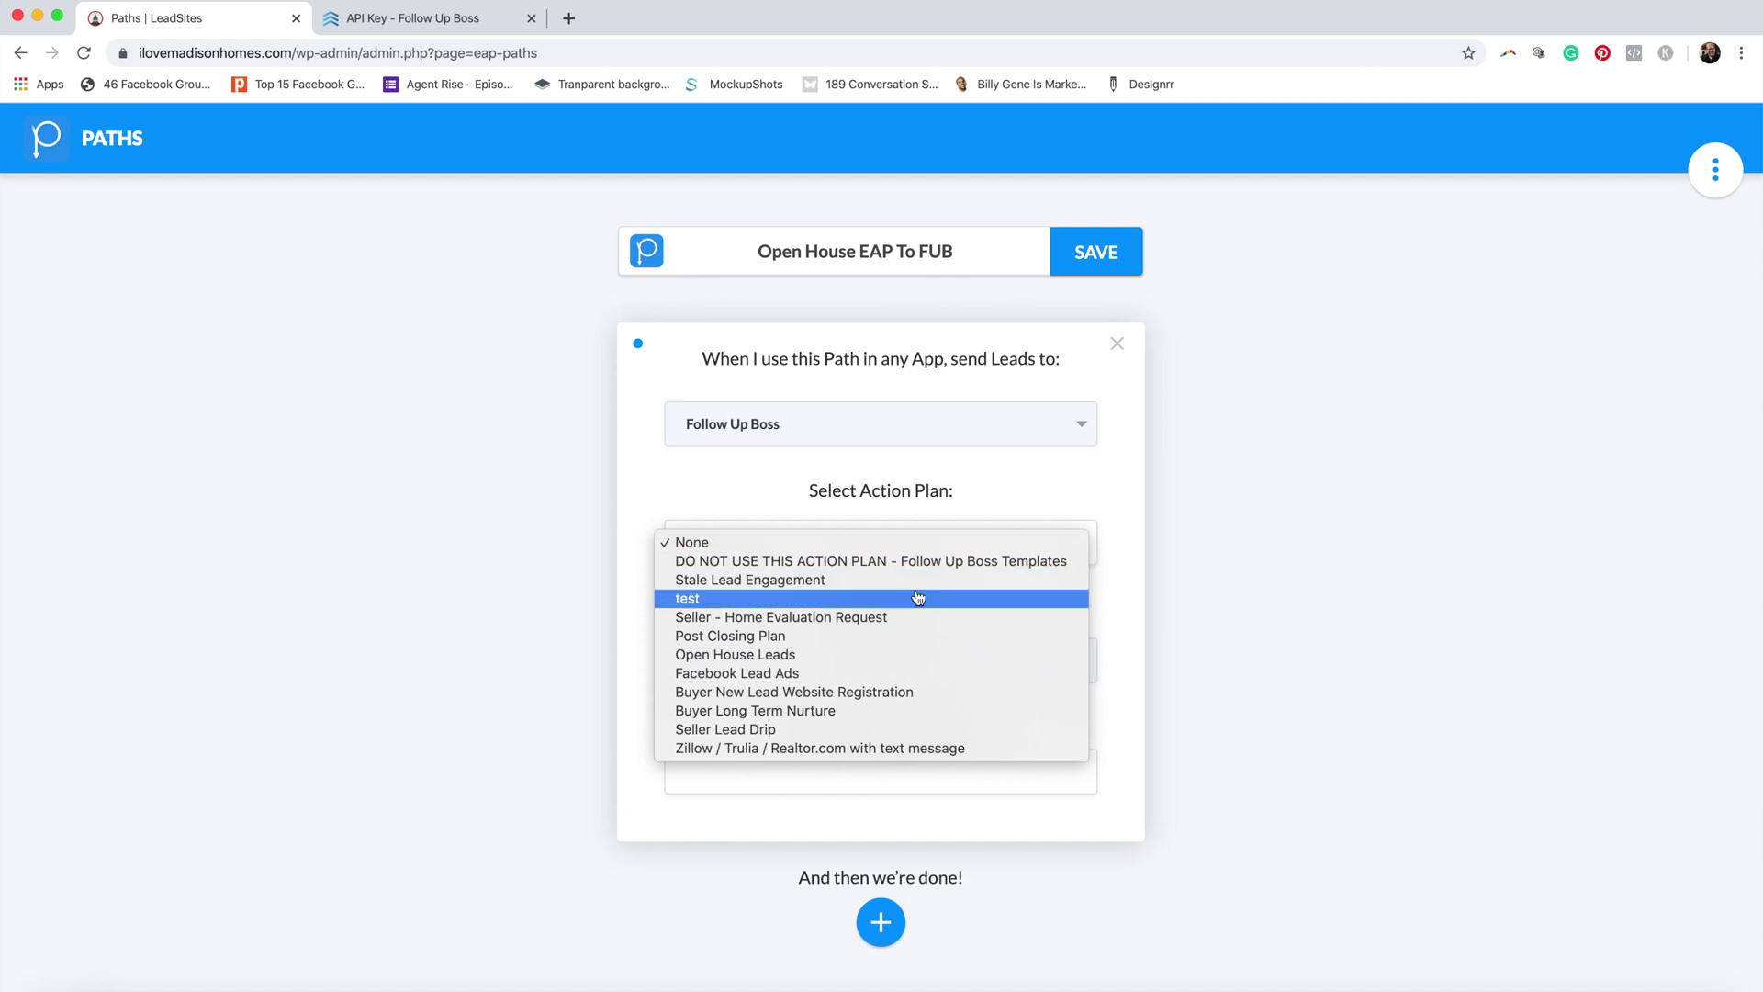
left_click(898, 653)
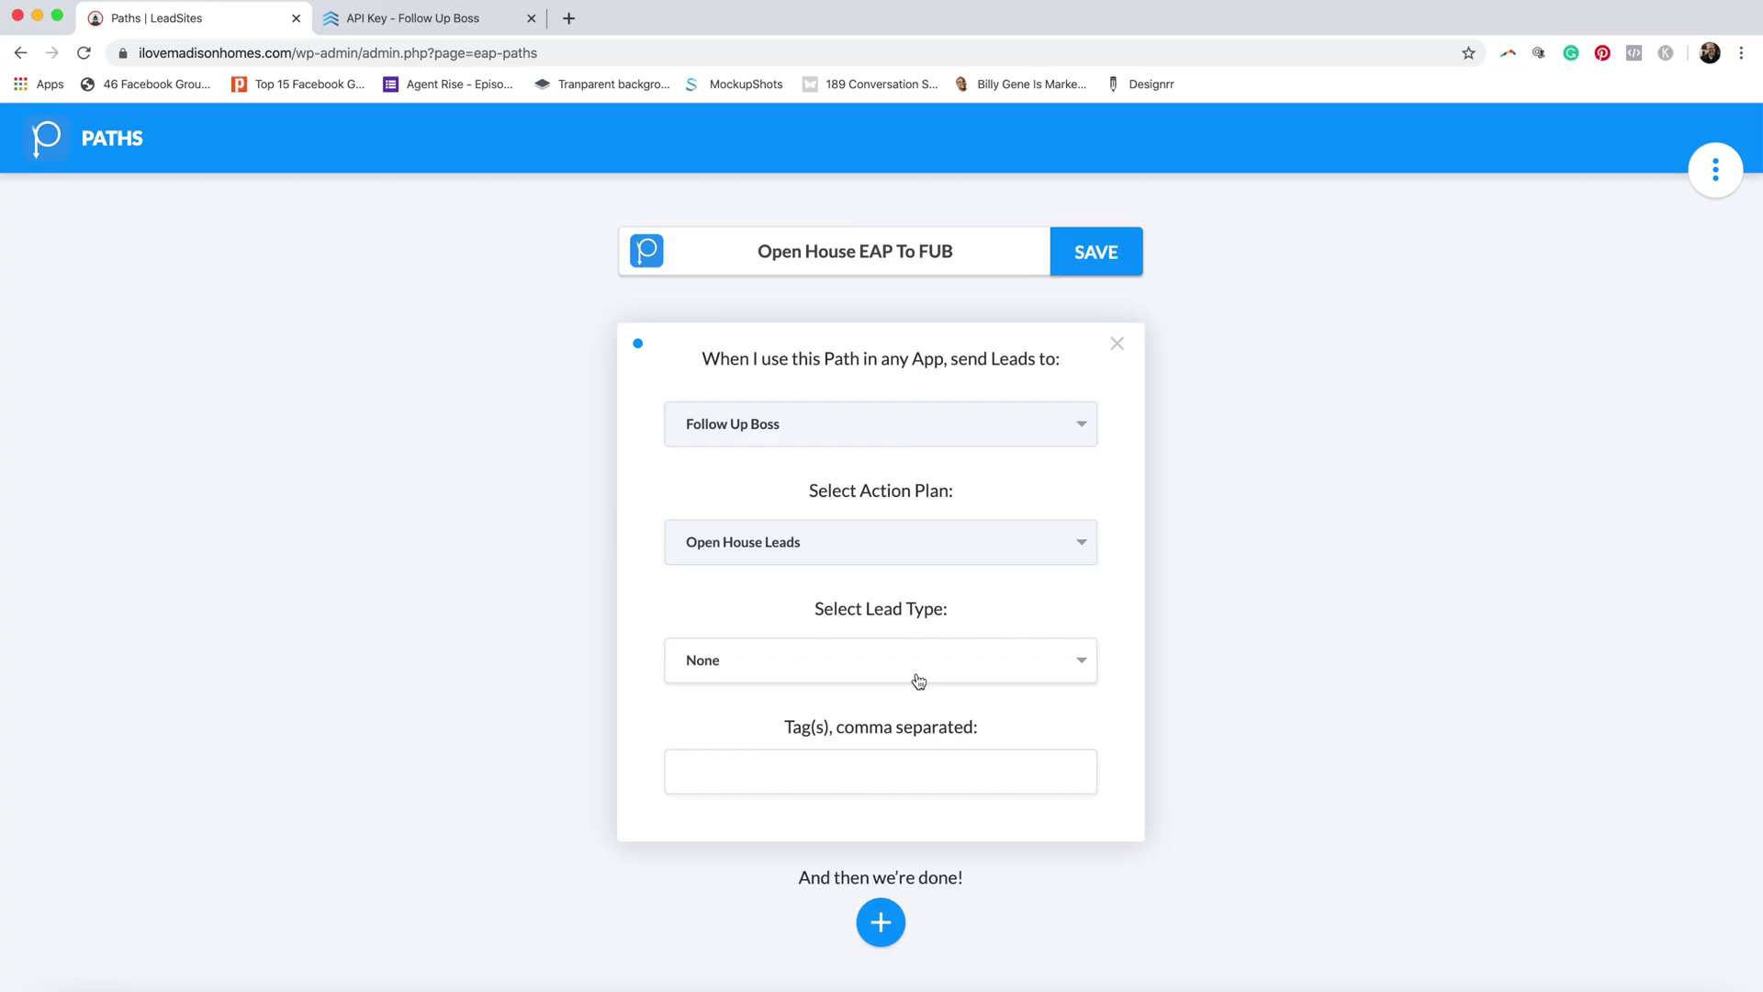
left_click(916, 679)
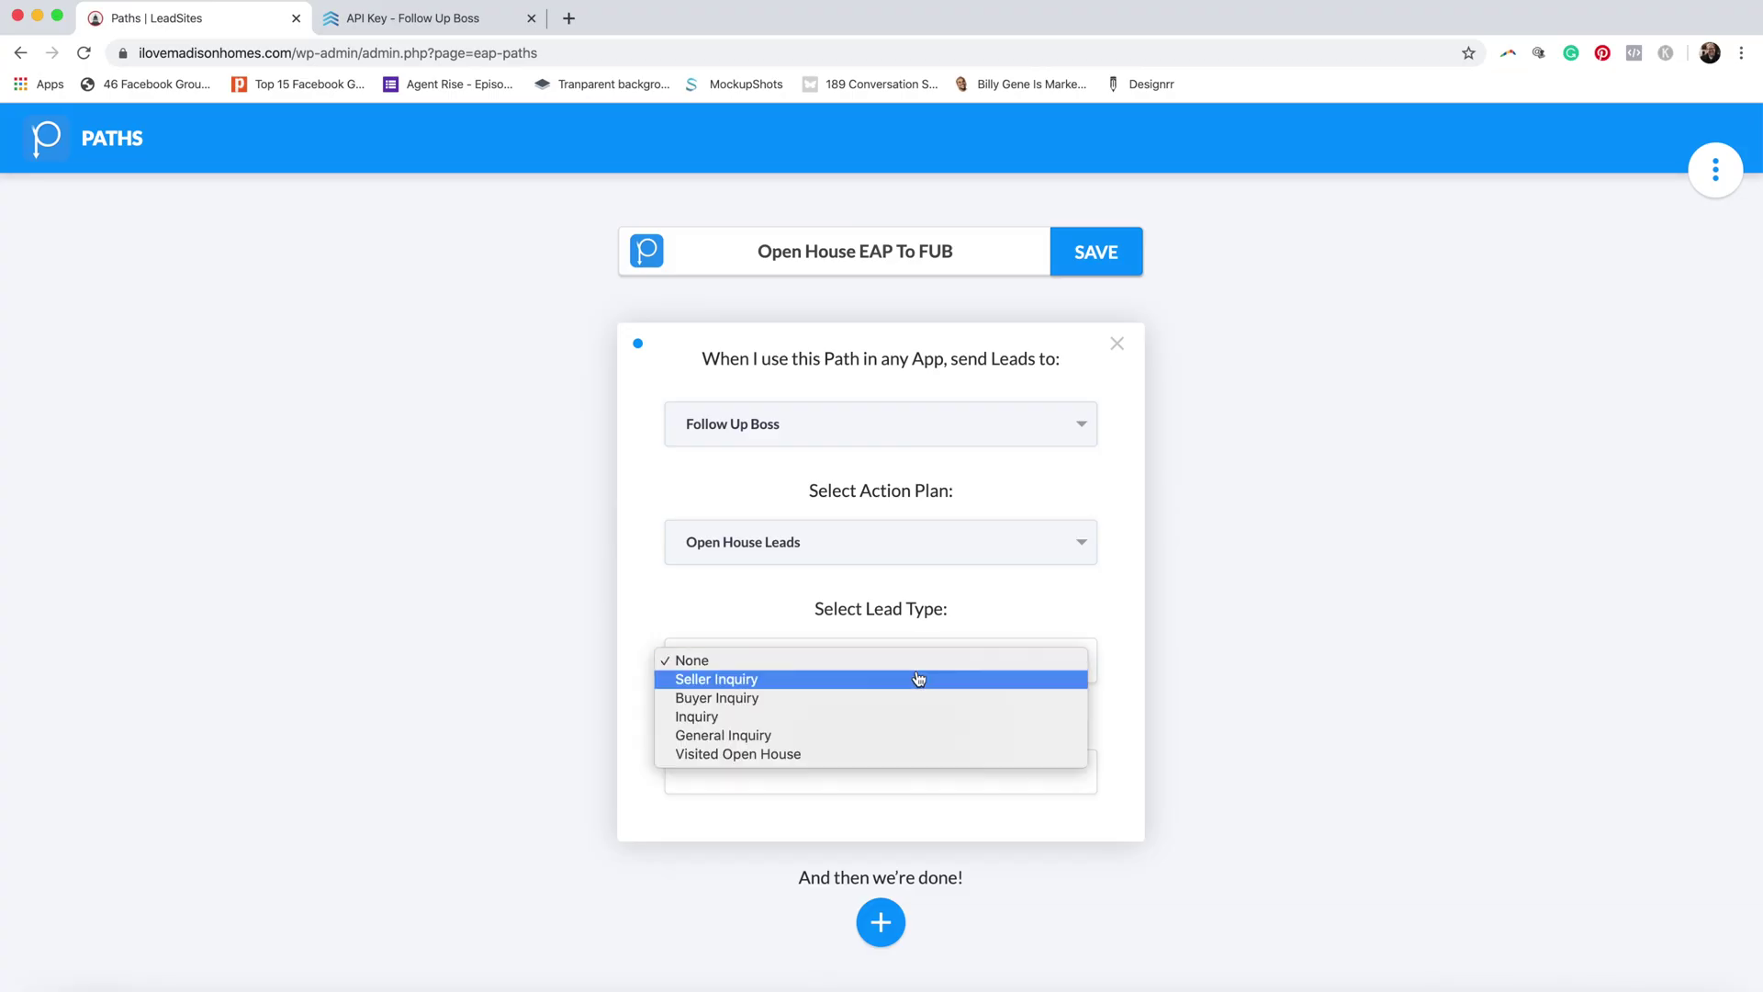
left_click(905, 700)
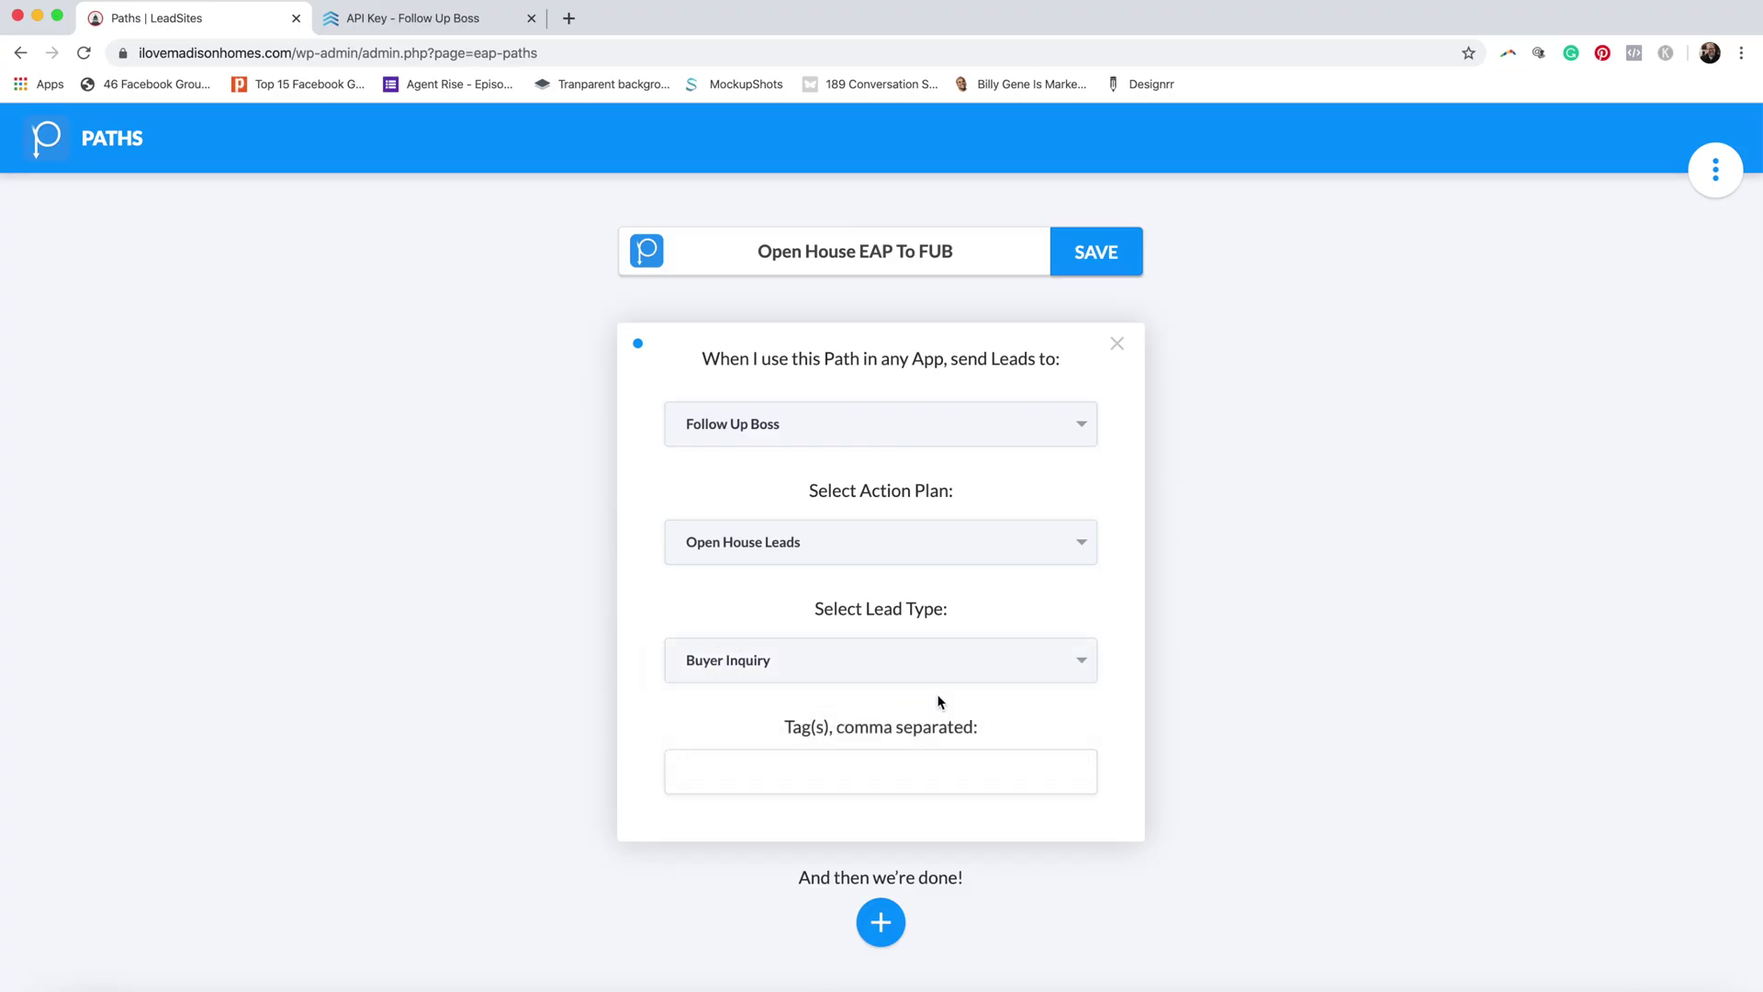
left_click(1108, 266)
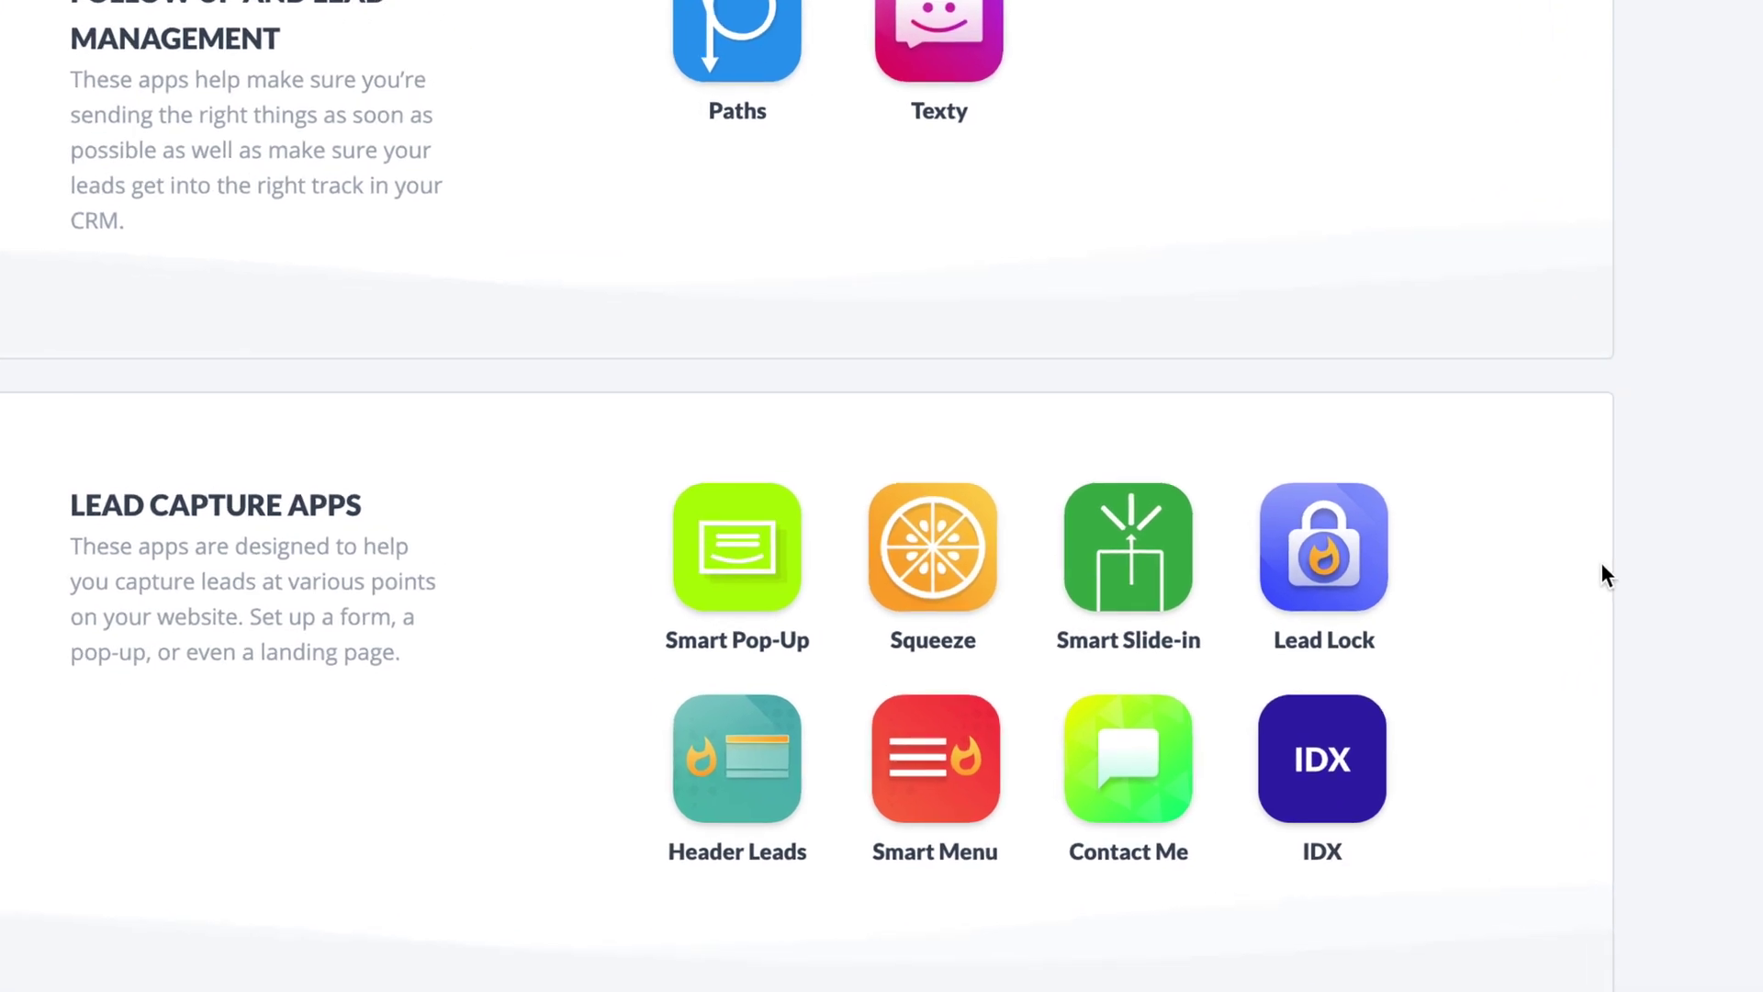
Step: Start a new squeeze page and filter the templates to the Open House category
mouse_move(946, 501)
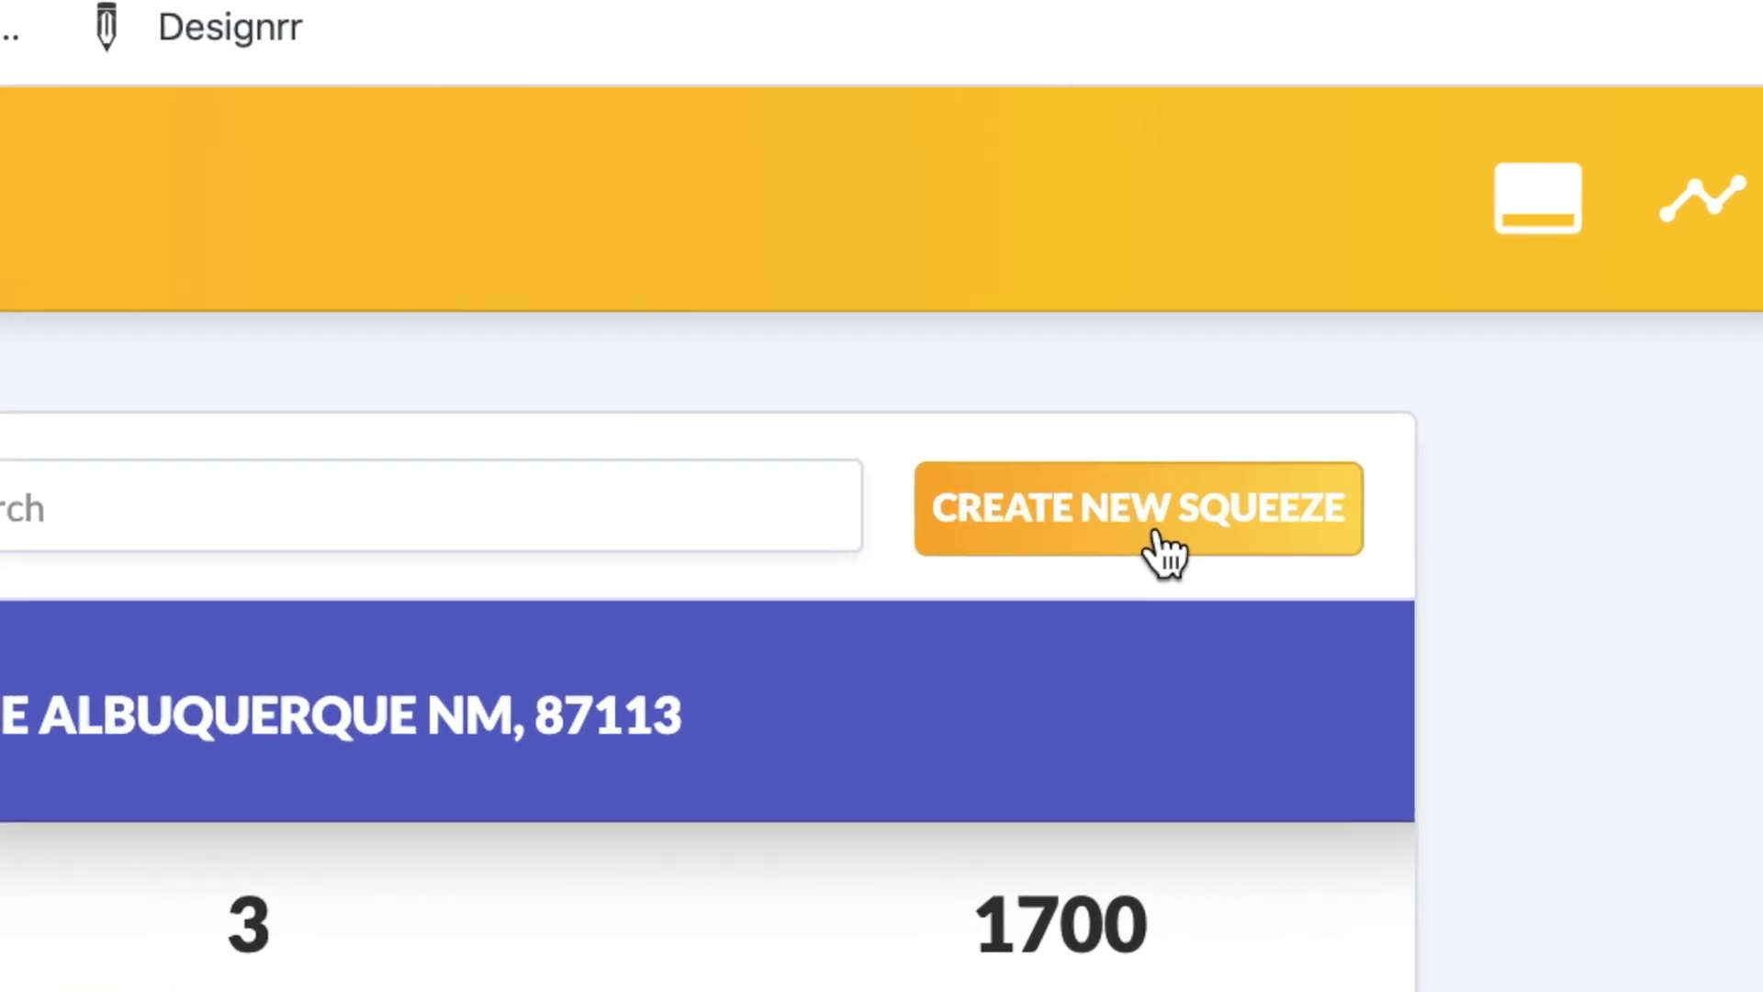
left_click(1314, 390)
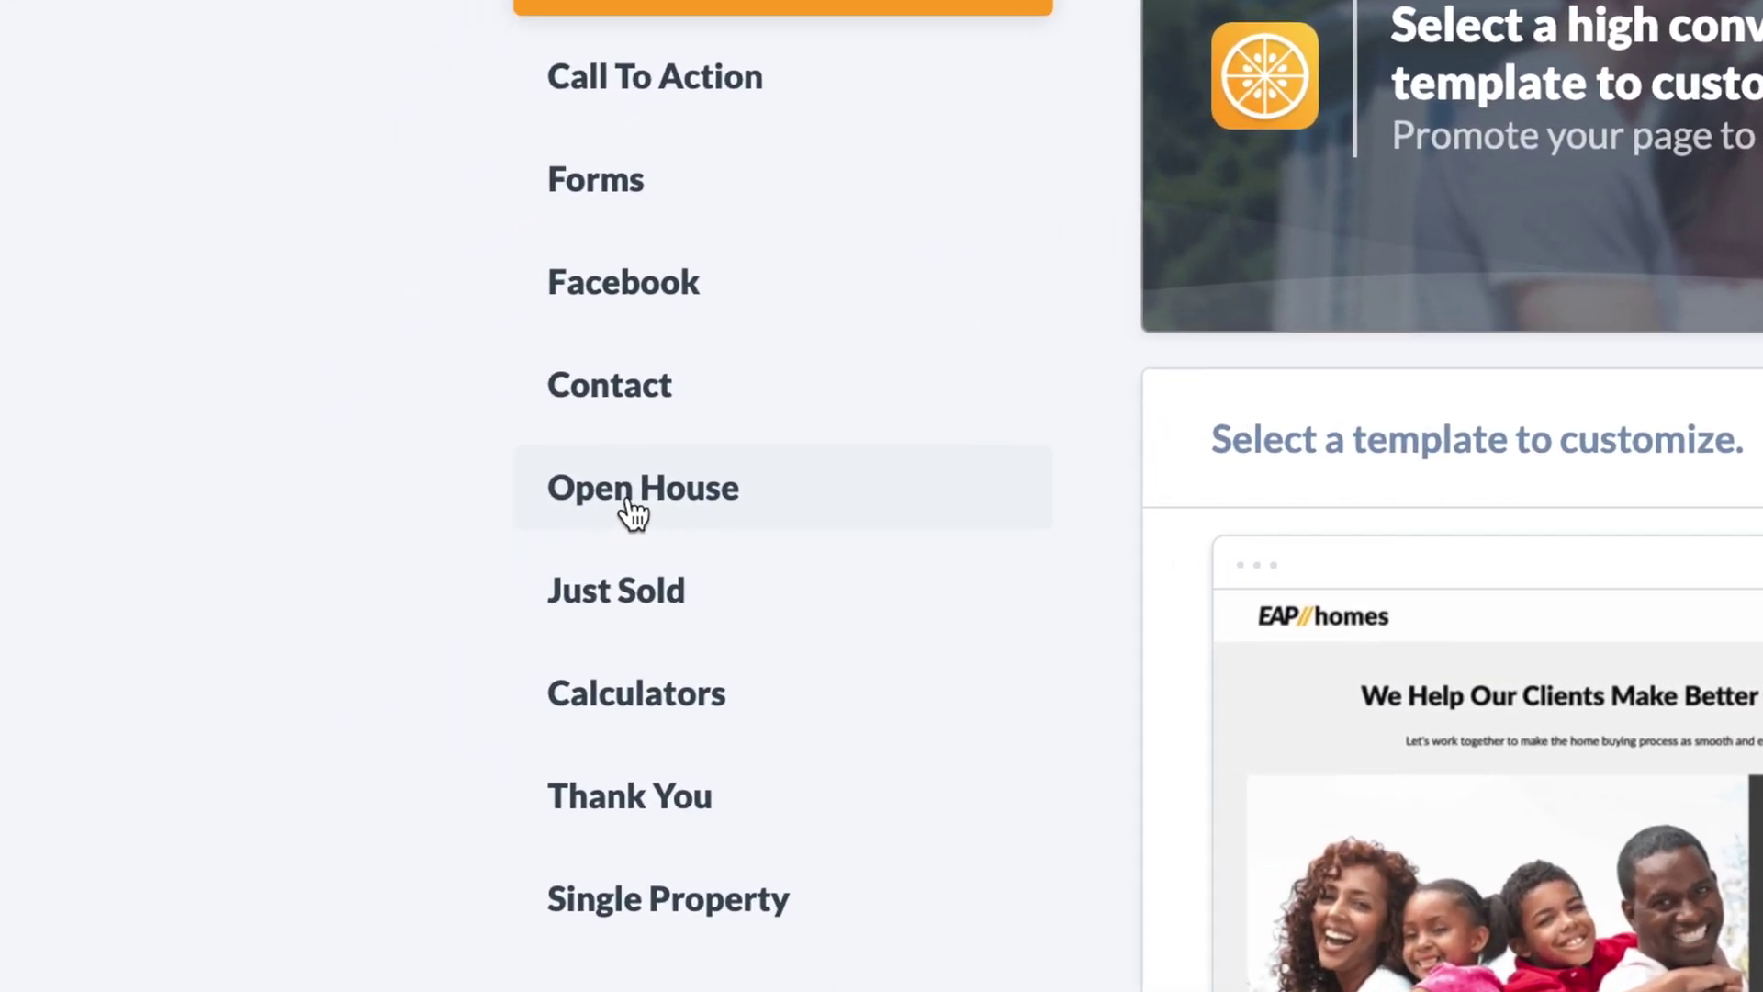
left_click(629, 500)
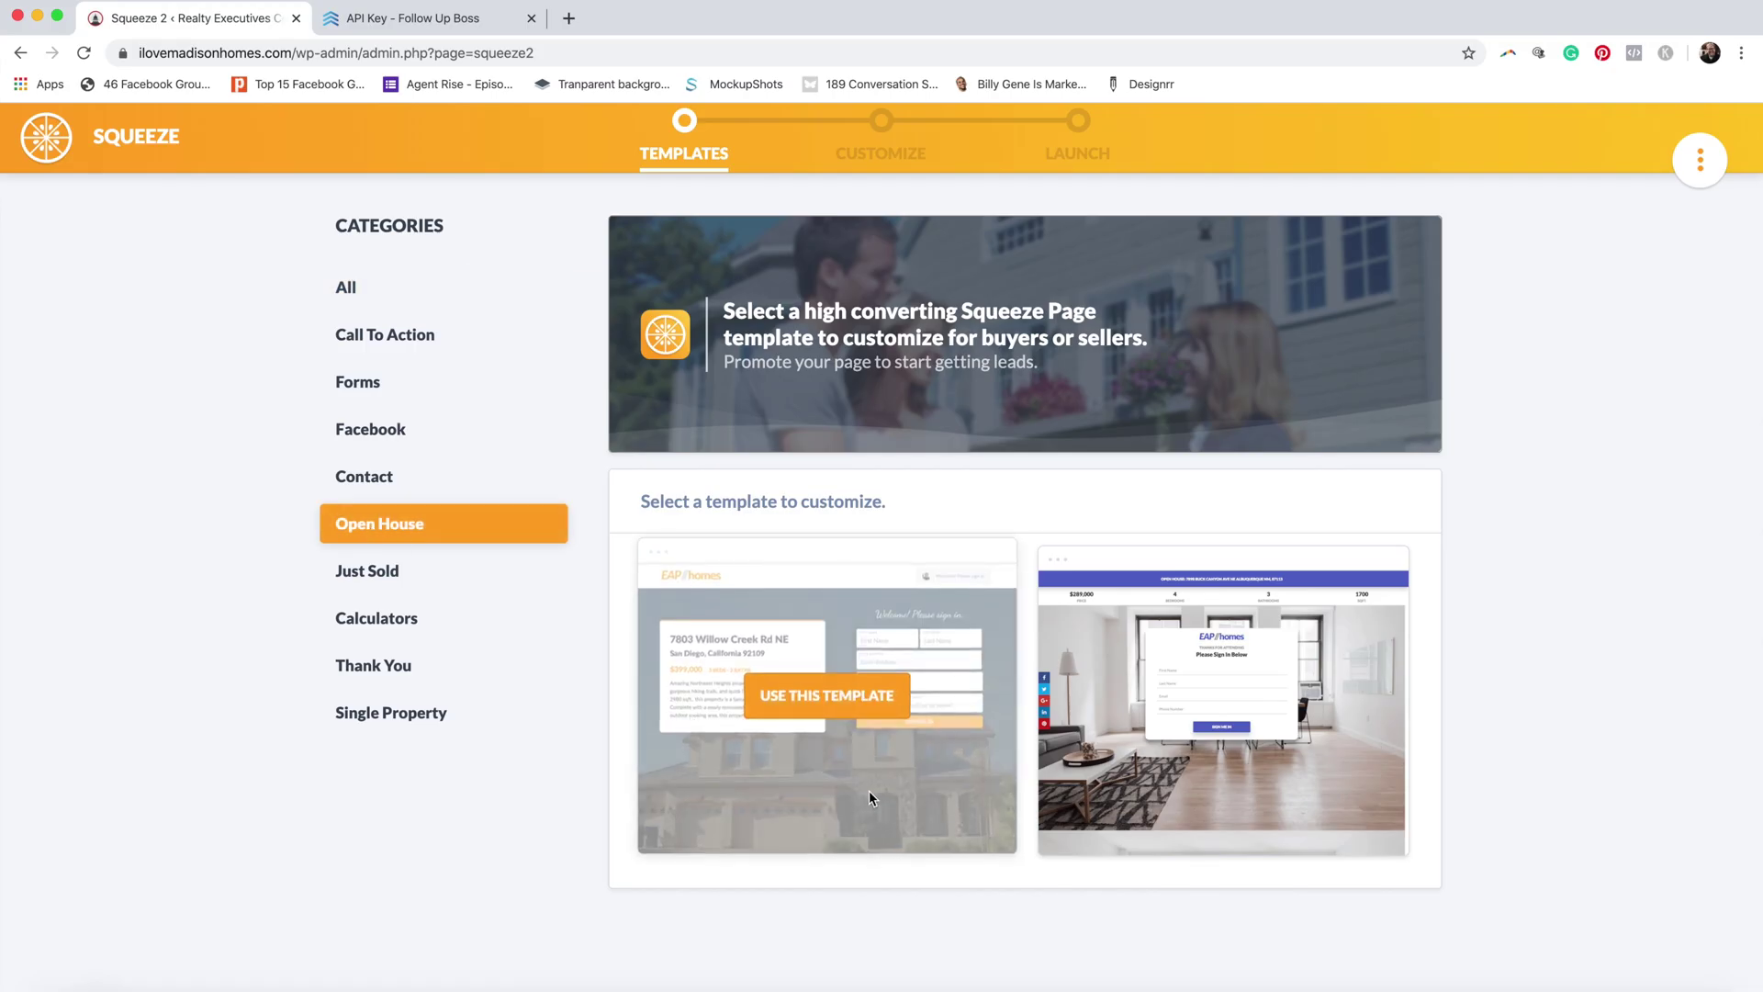
Step: Use the second Open House template and review its $289,000, 4-bed listing preview
mouse_move(1126, 776)
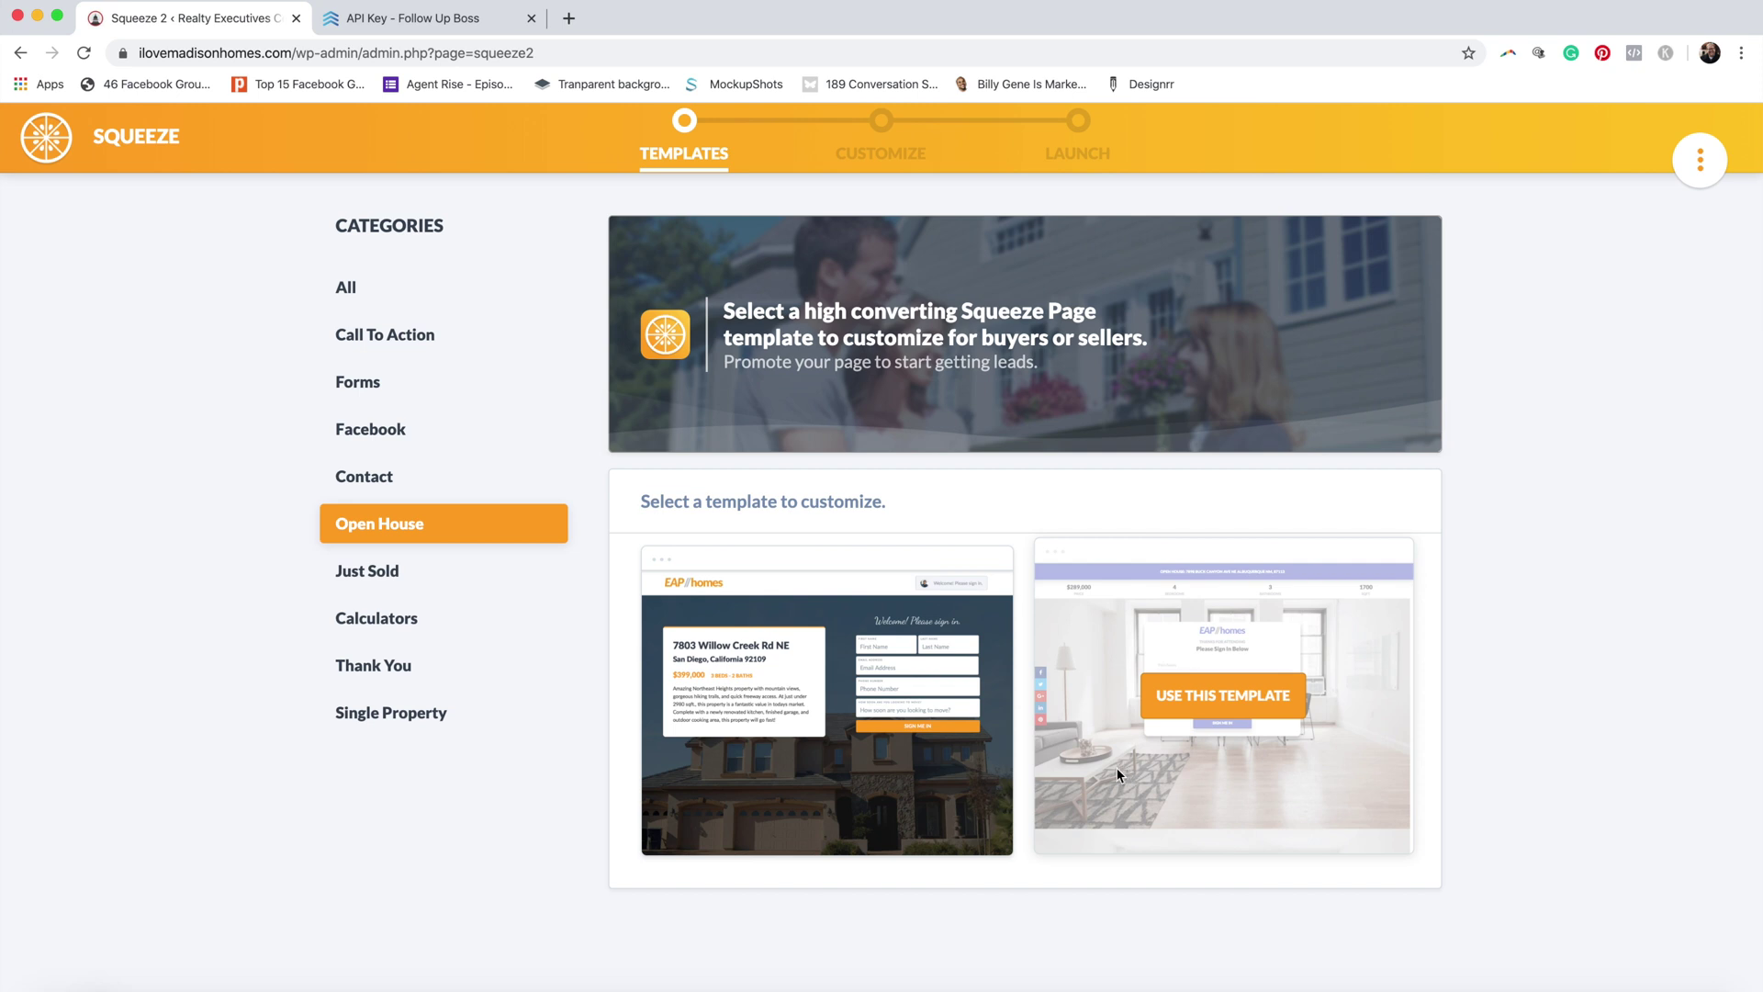
mouse_move(934, 768)
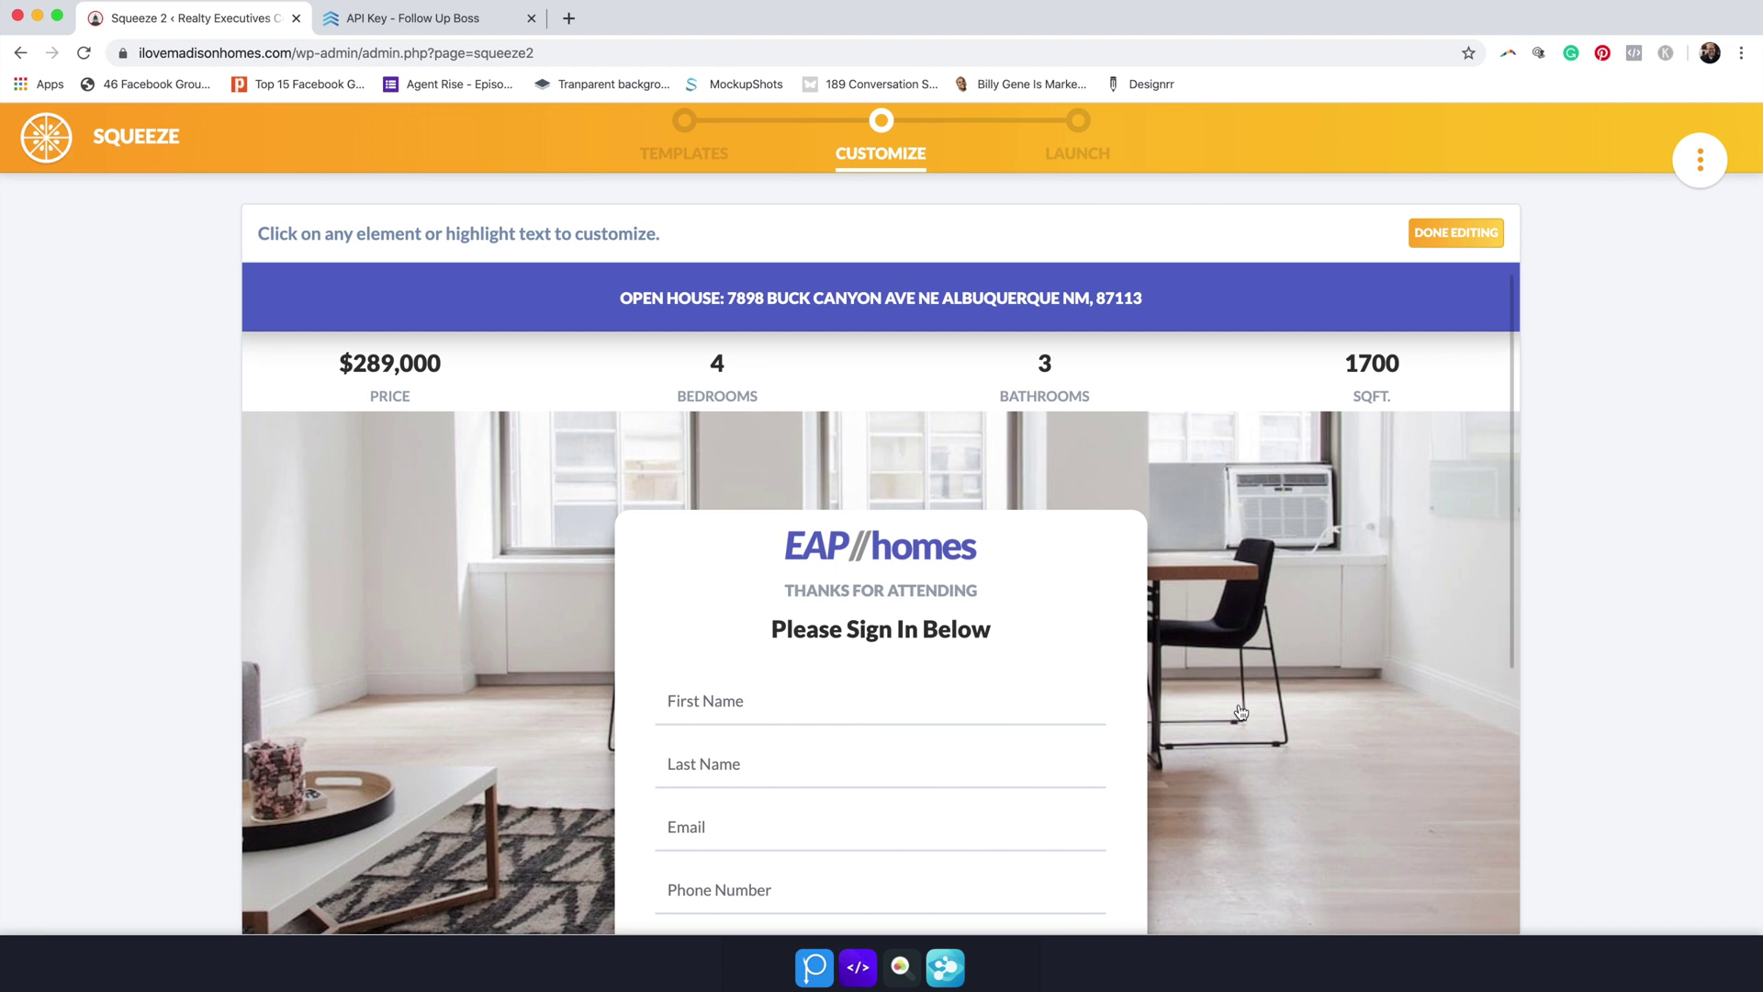
scroll(1242, 695, "down", 4)
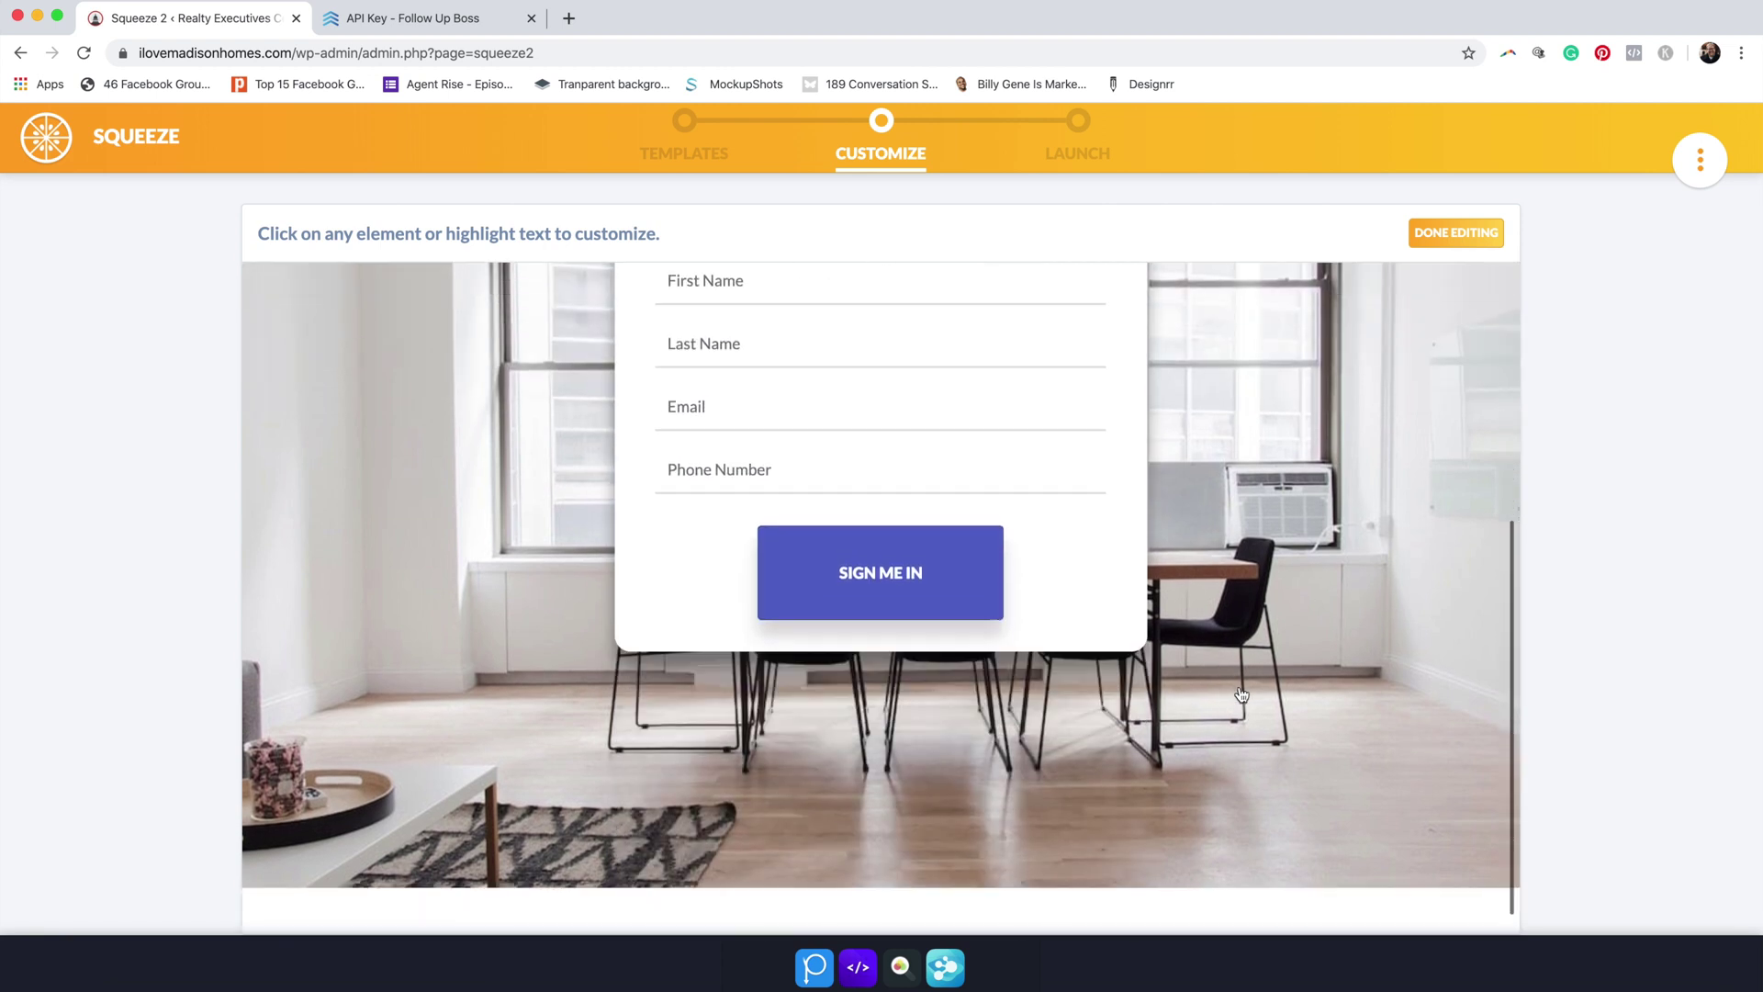
scroll(1242, 695, "up", 2)
scroll(1225, 652, "up", 2)
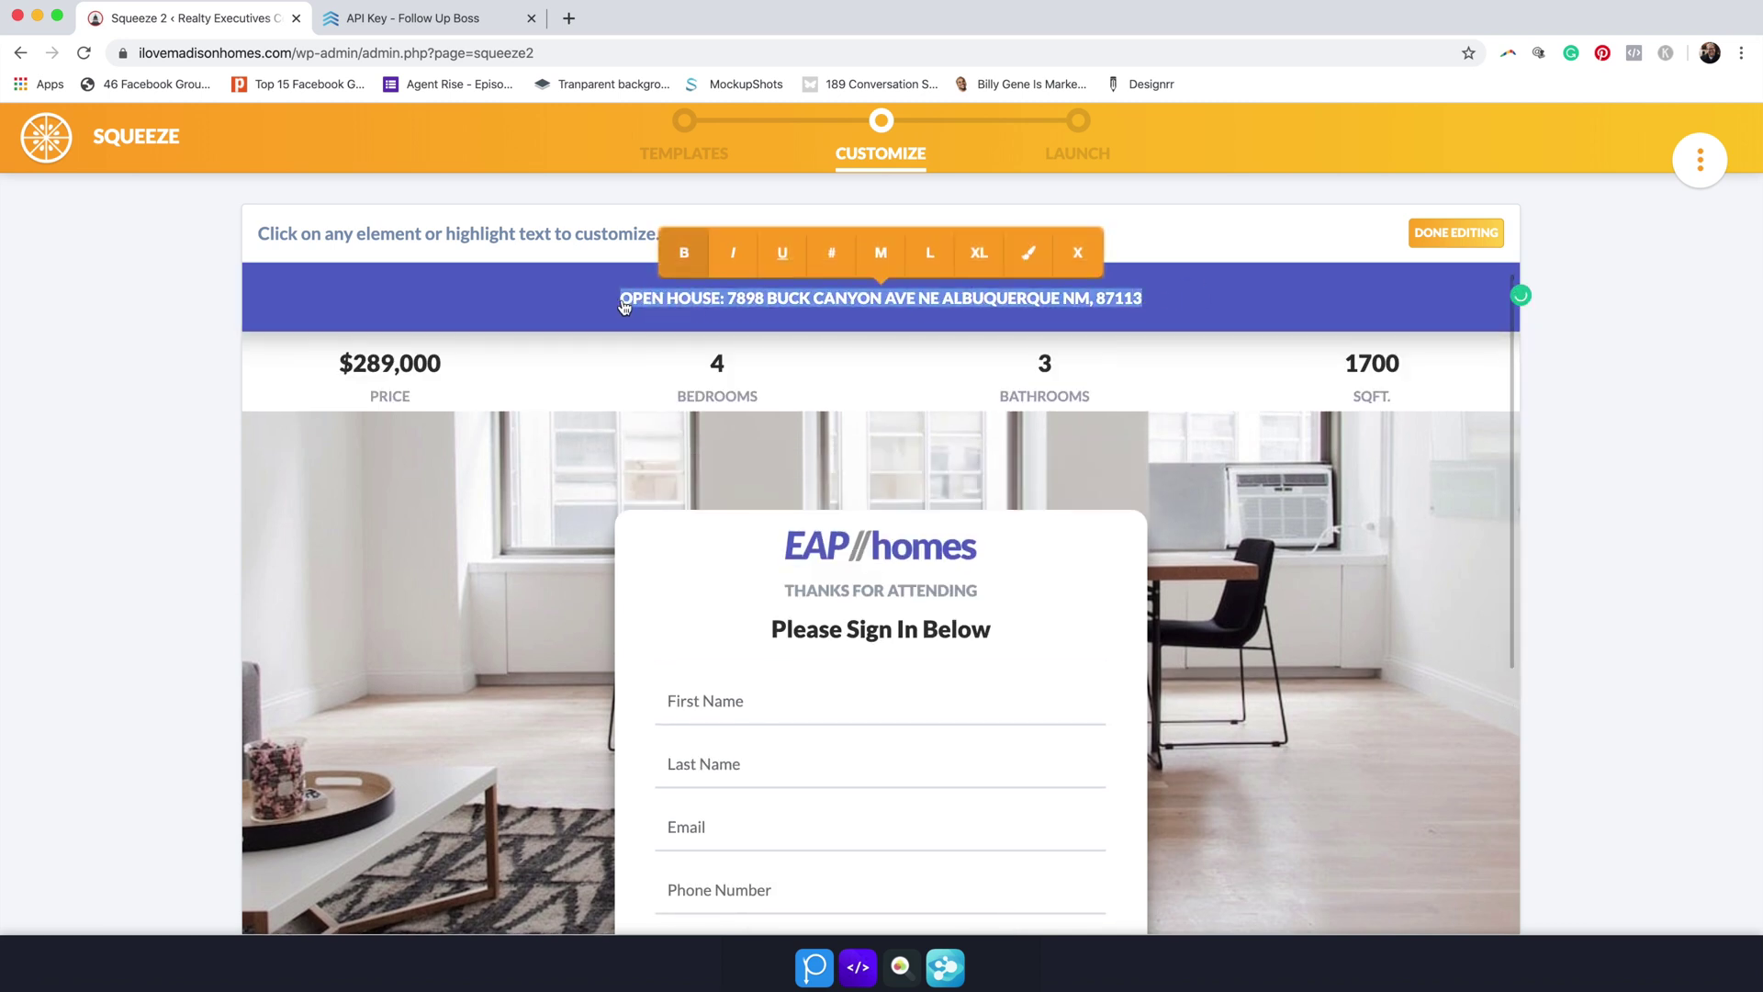
Step: Change the banner to 'WELCOME!' and swap in the iLove Madison home team logo
key("BackSpace")
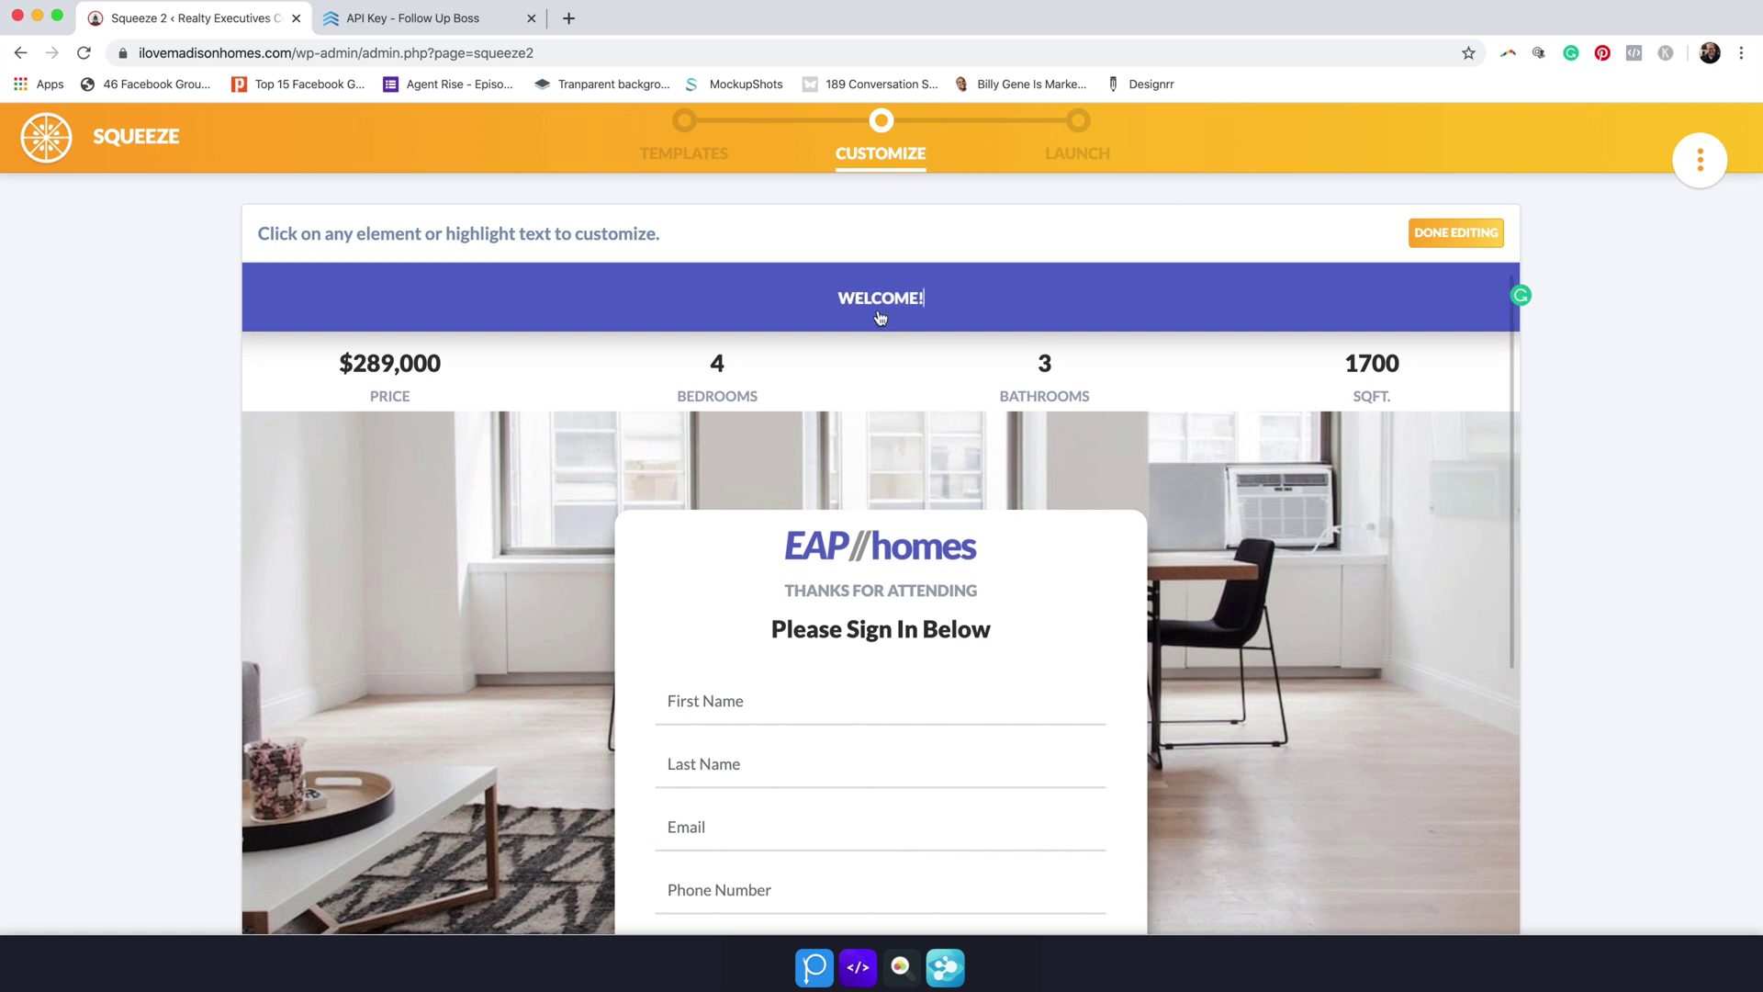
left_click(930, 570)
left_click(843, 663)
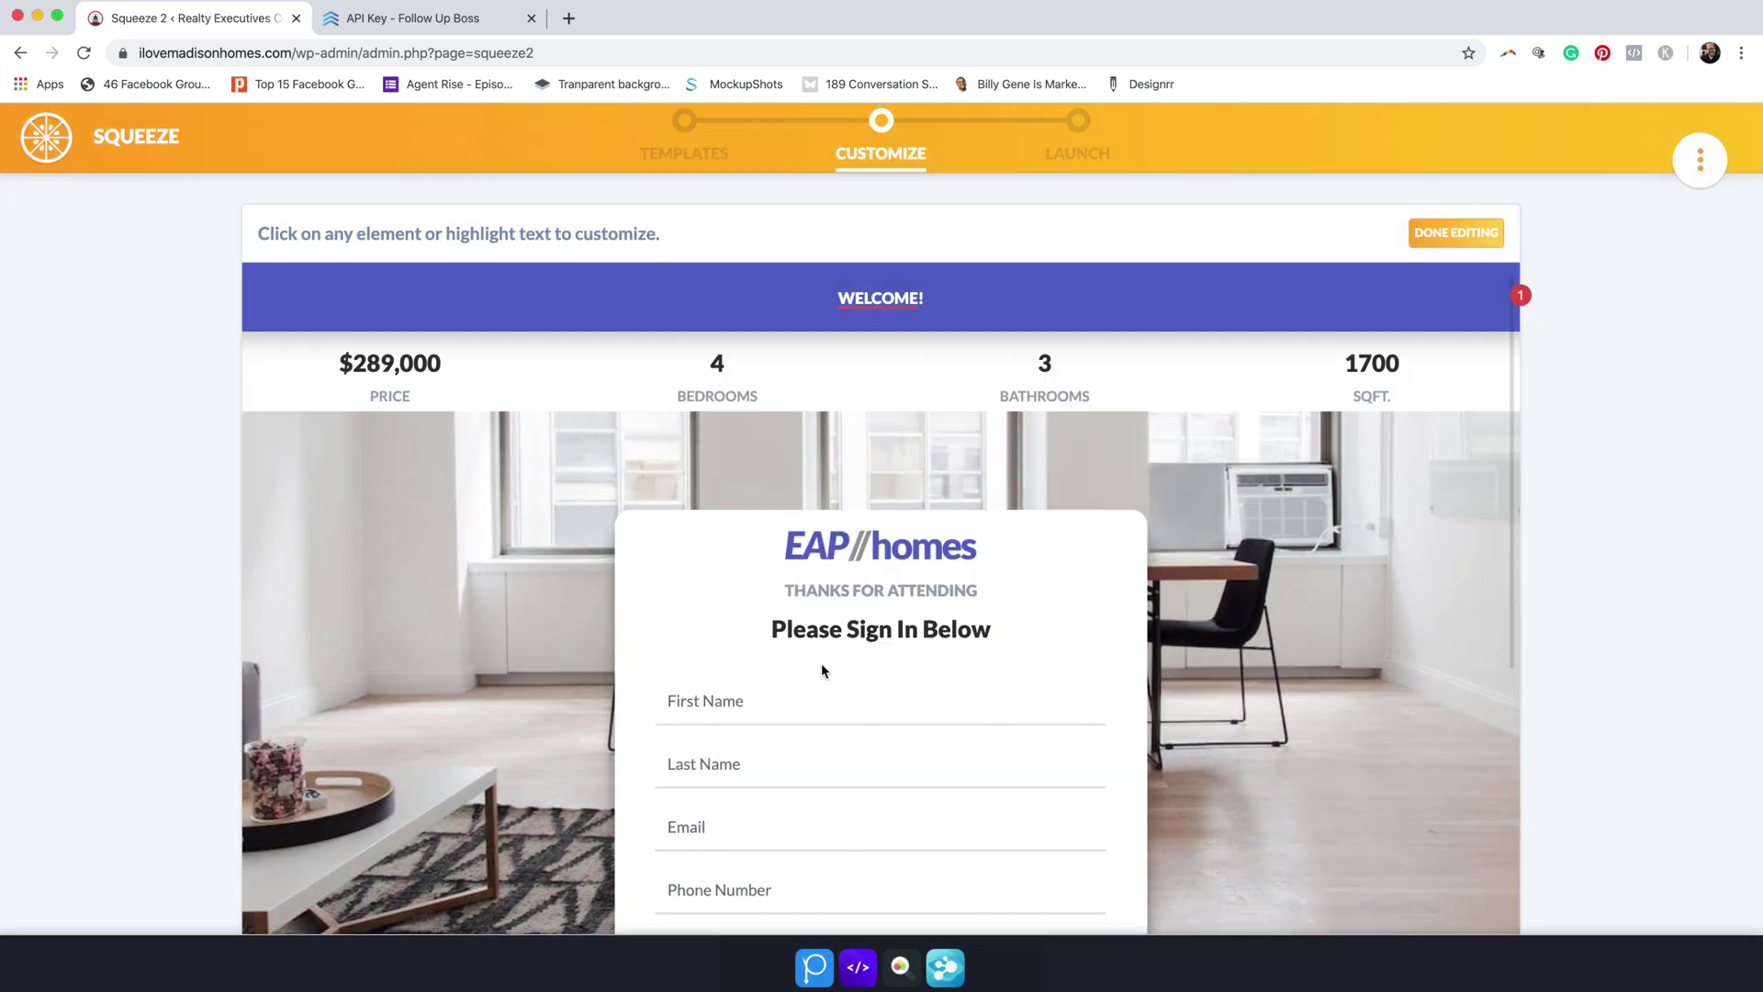
left_click(928, 553)
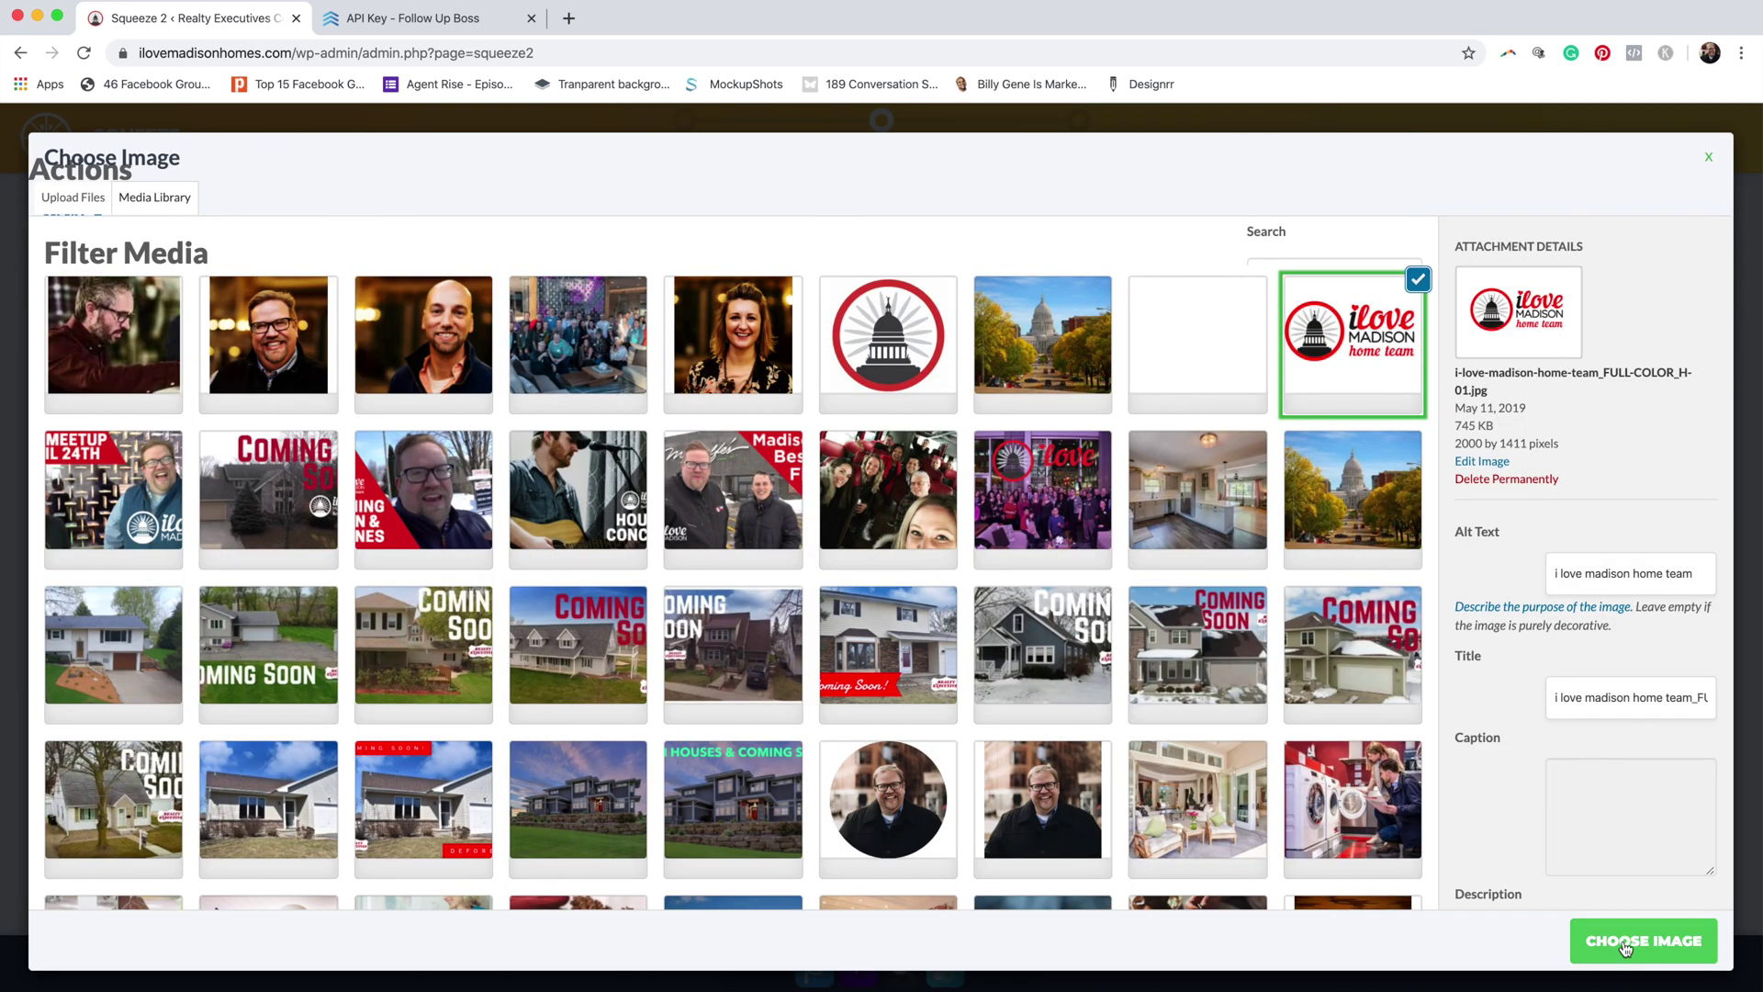
left_click(1626, 944)
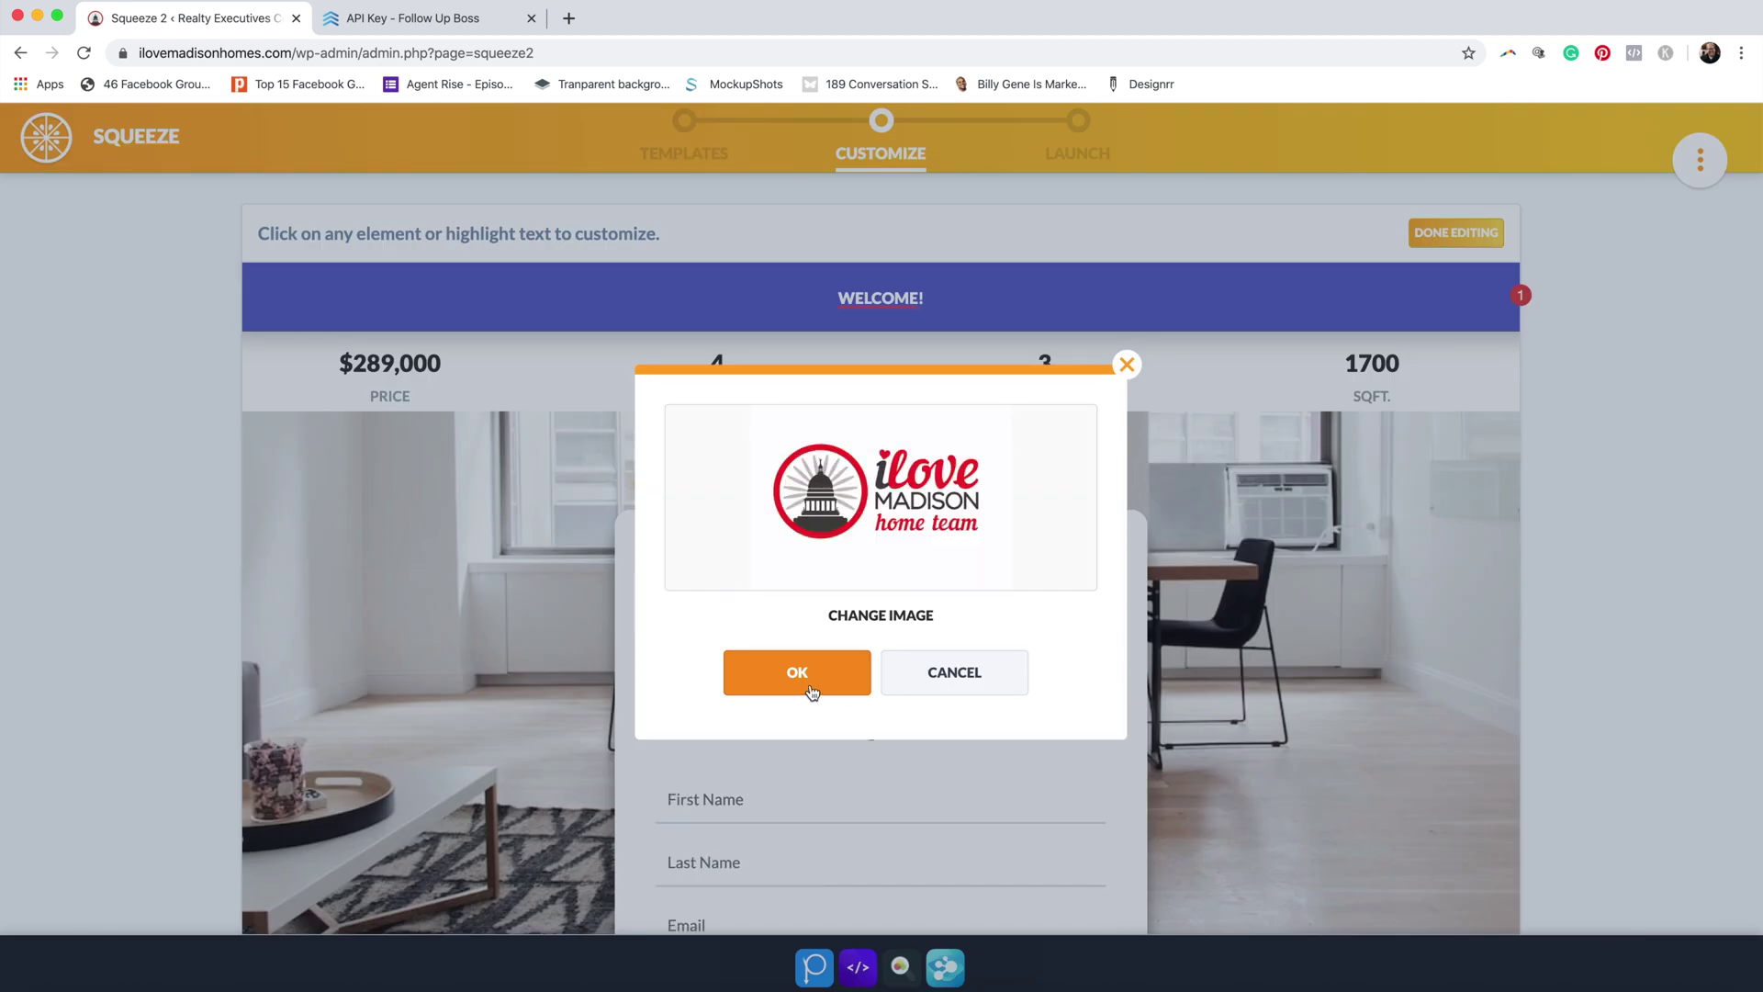
left_click(797, 674)
scroll(1113, 744, "down", 3)
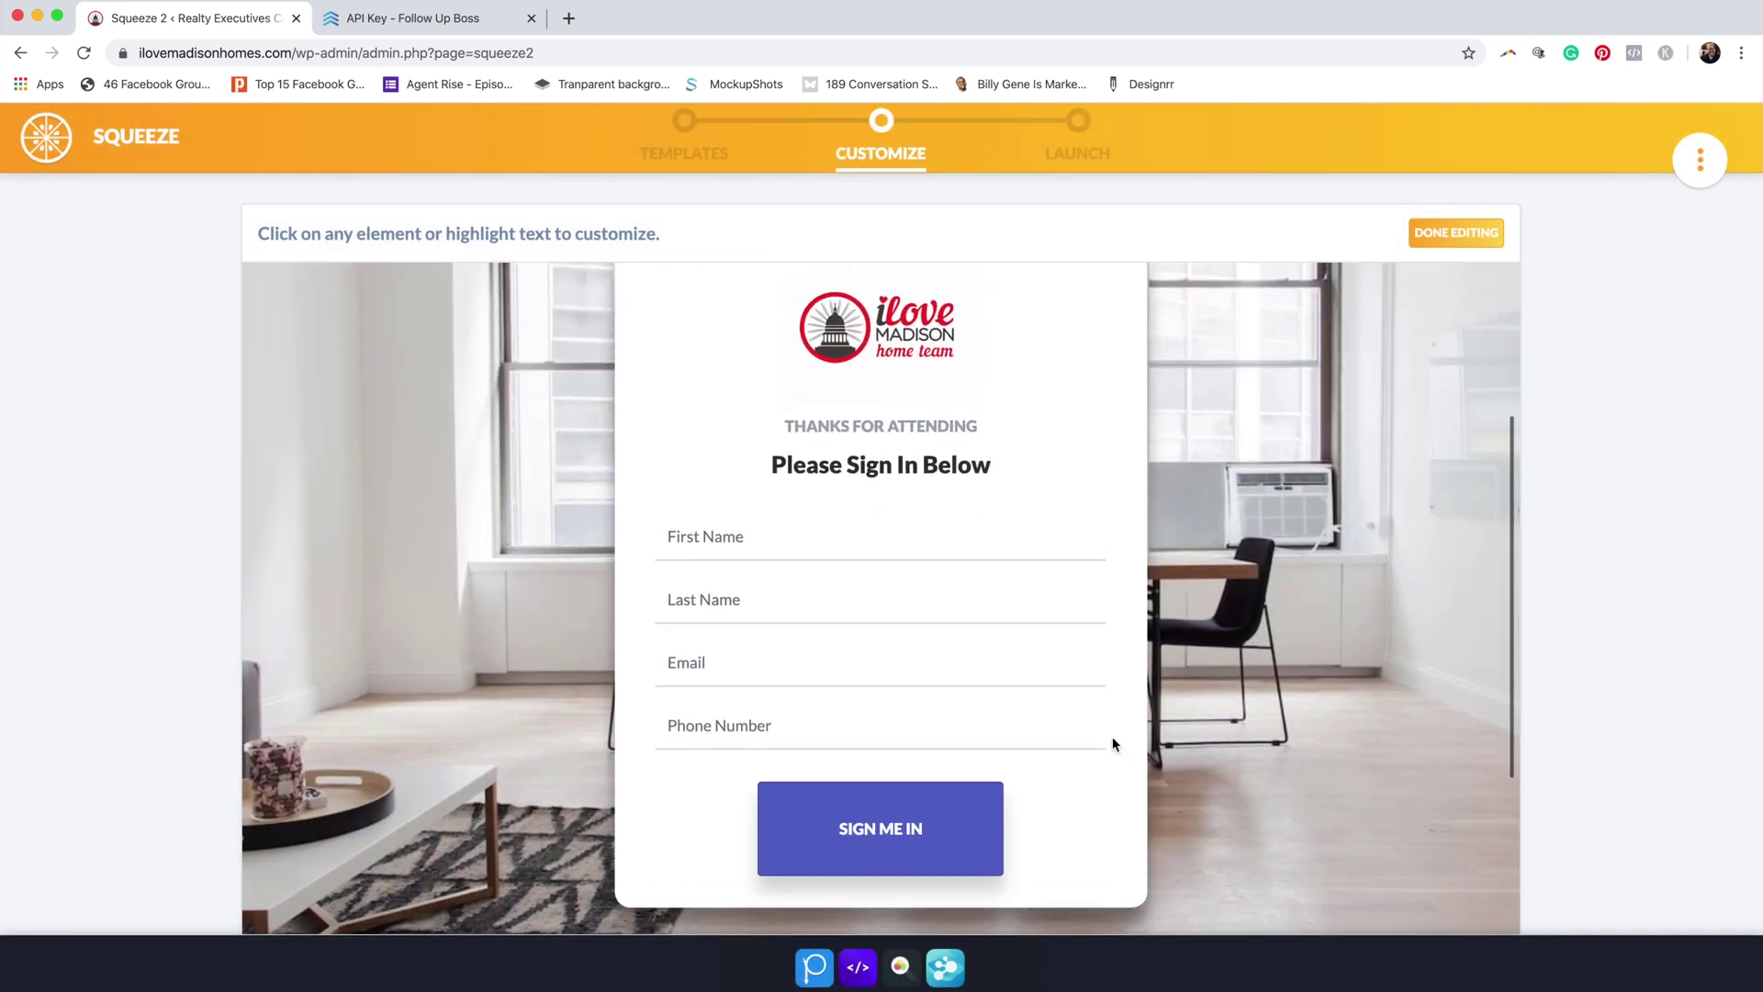
scroll(1111, 737, "down", 2)
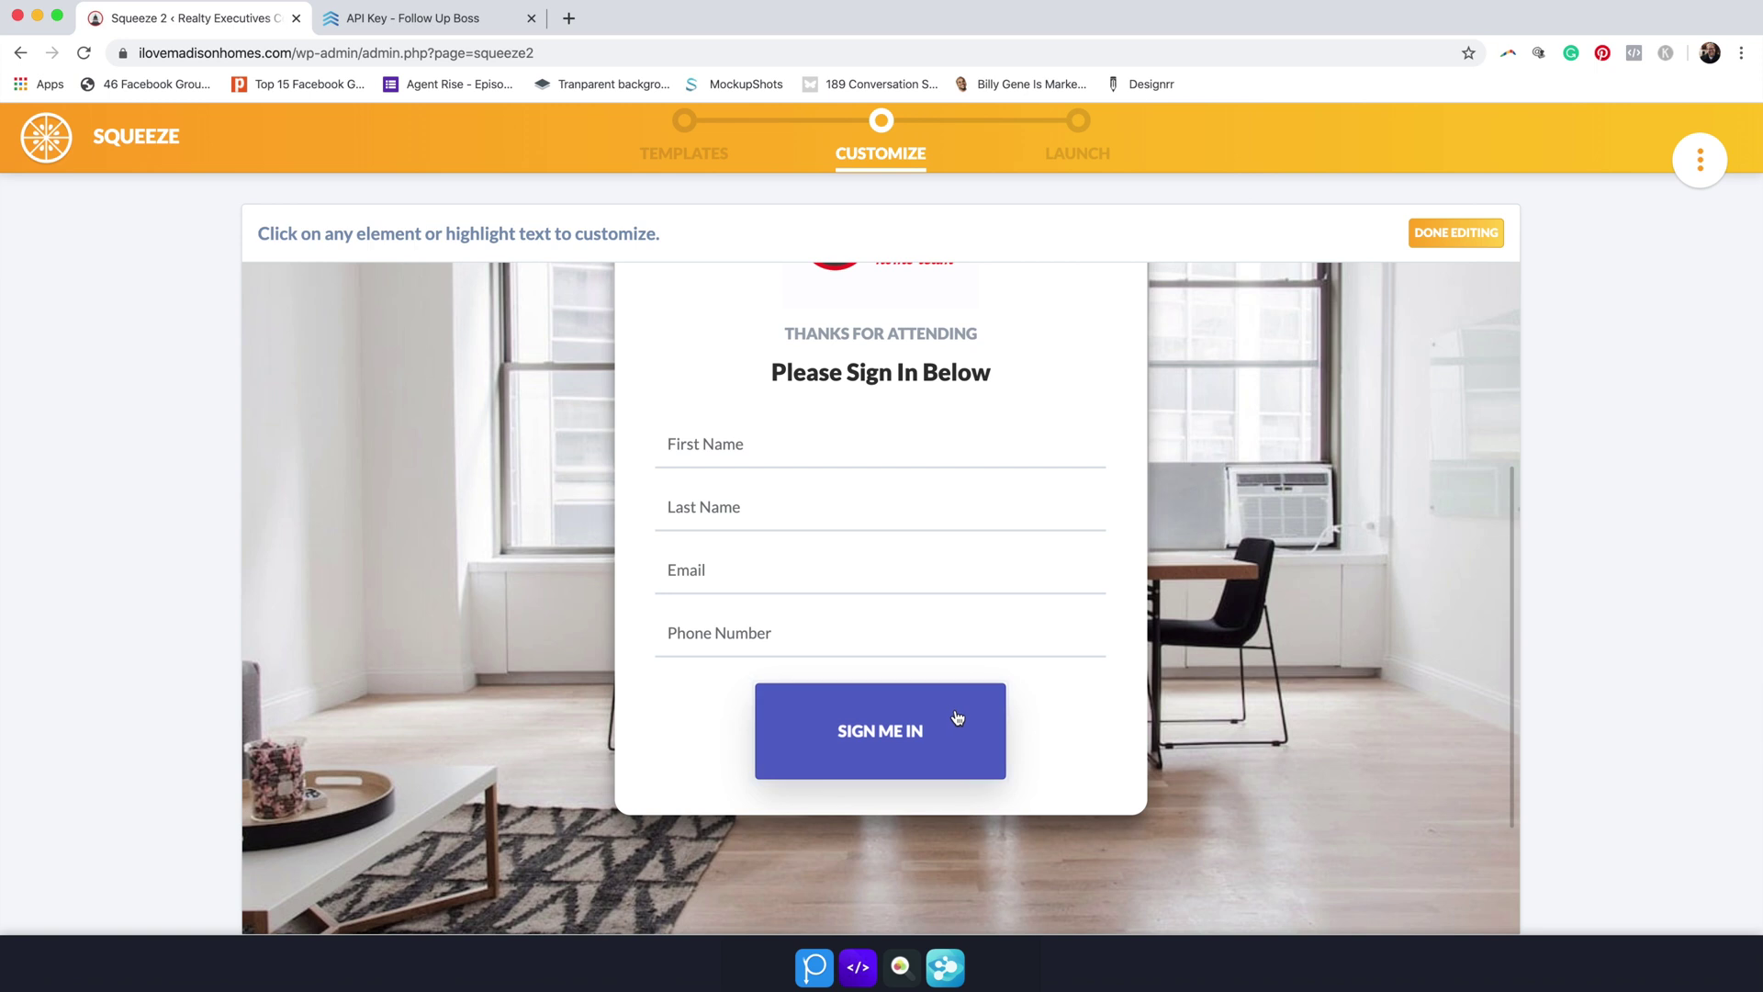
left_click(957, 718)
Step: Set the Sign Me In button's main colour to red
left_click(687, 440)
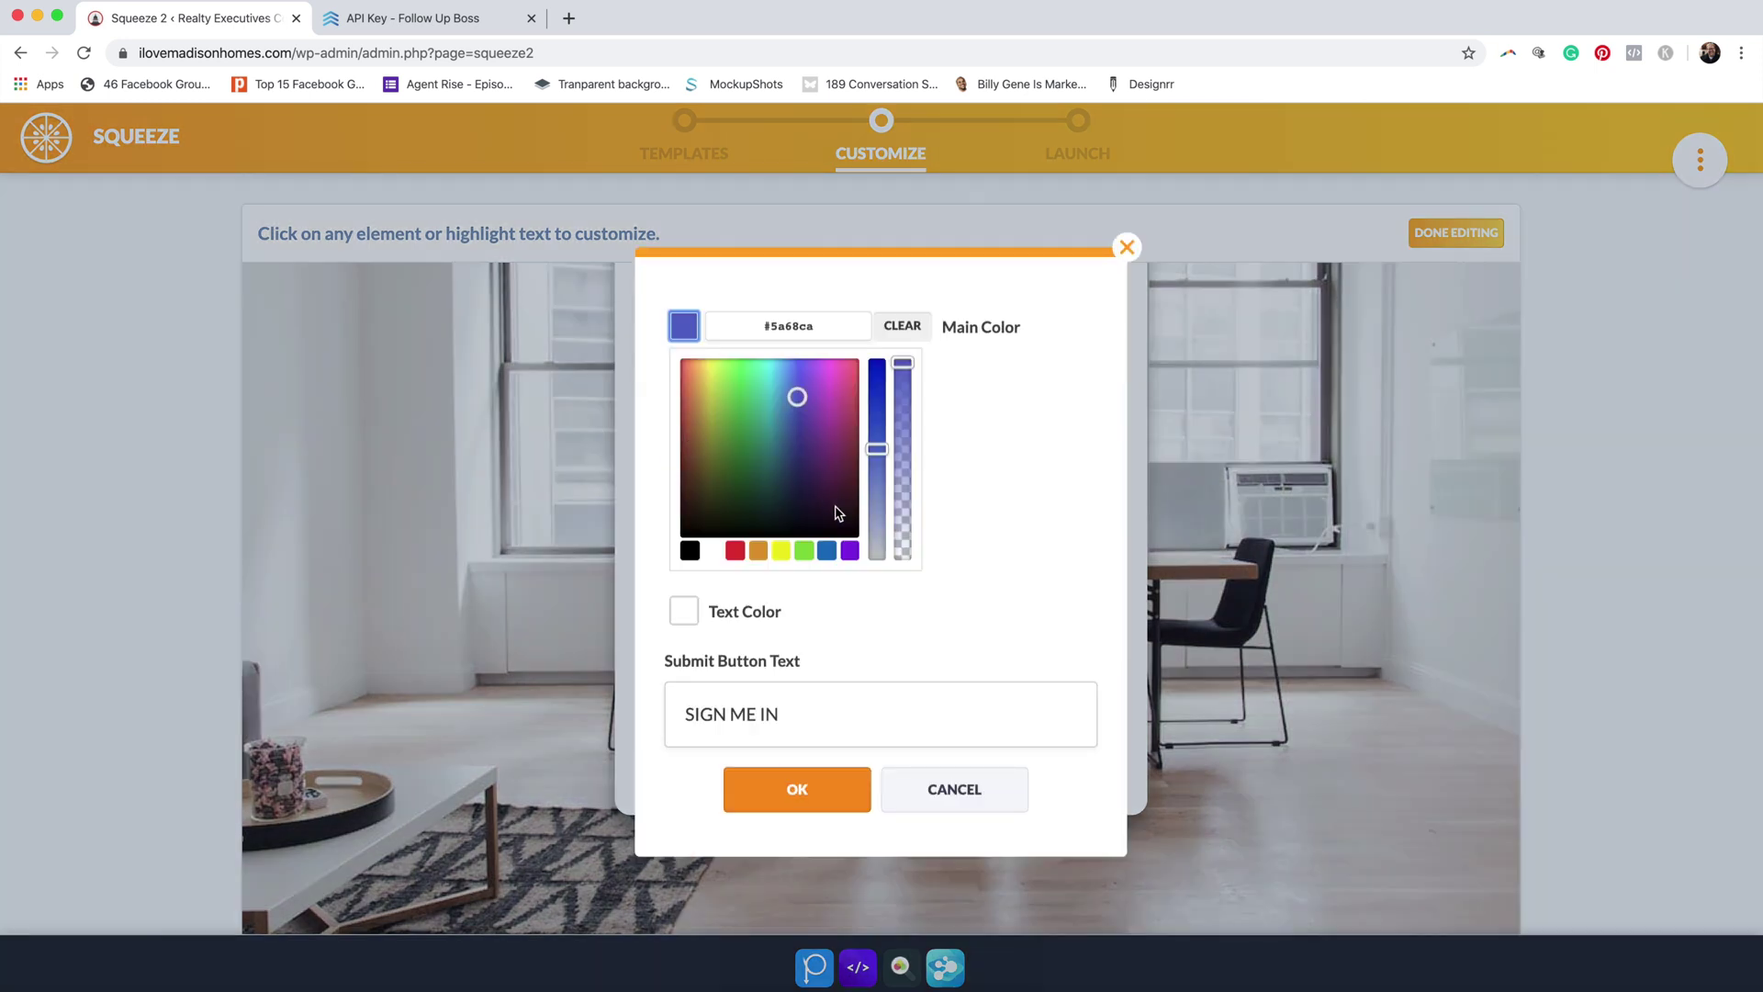
left_click(781, 796)
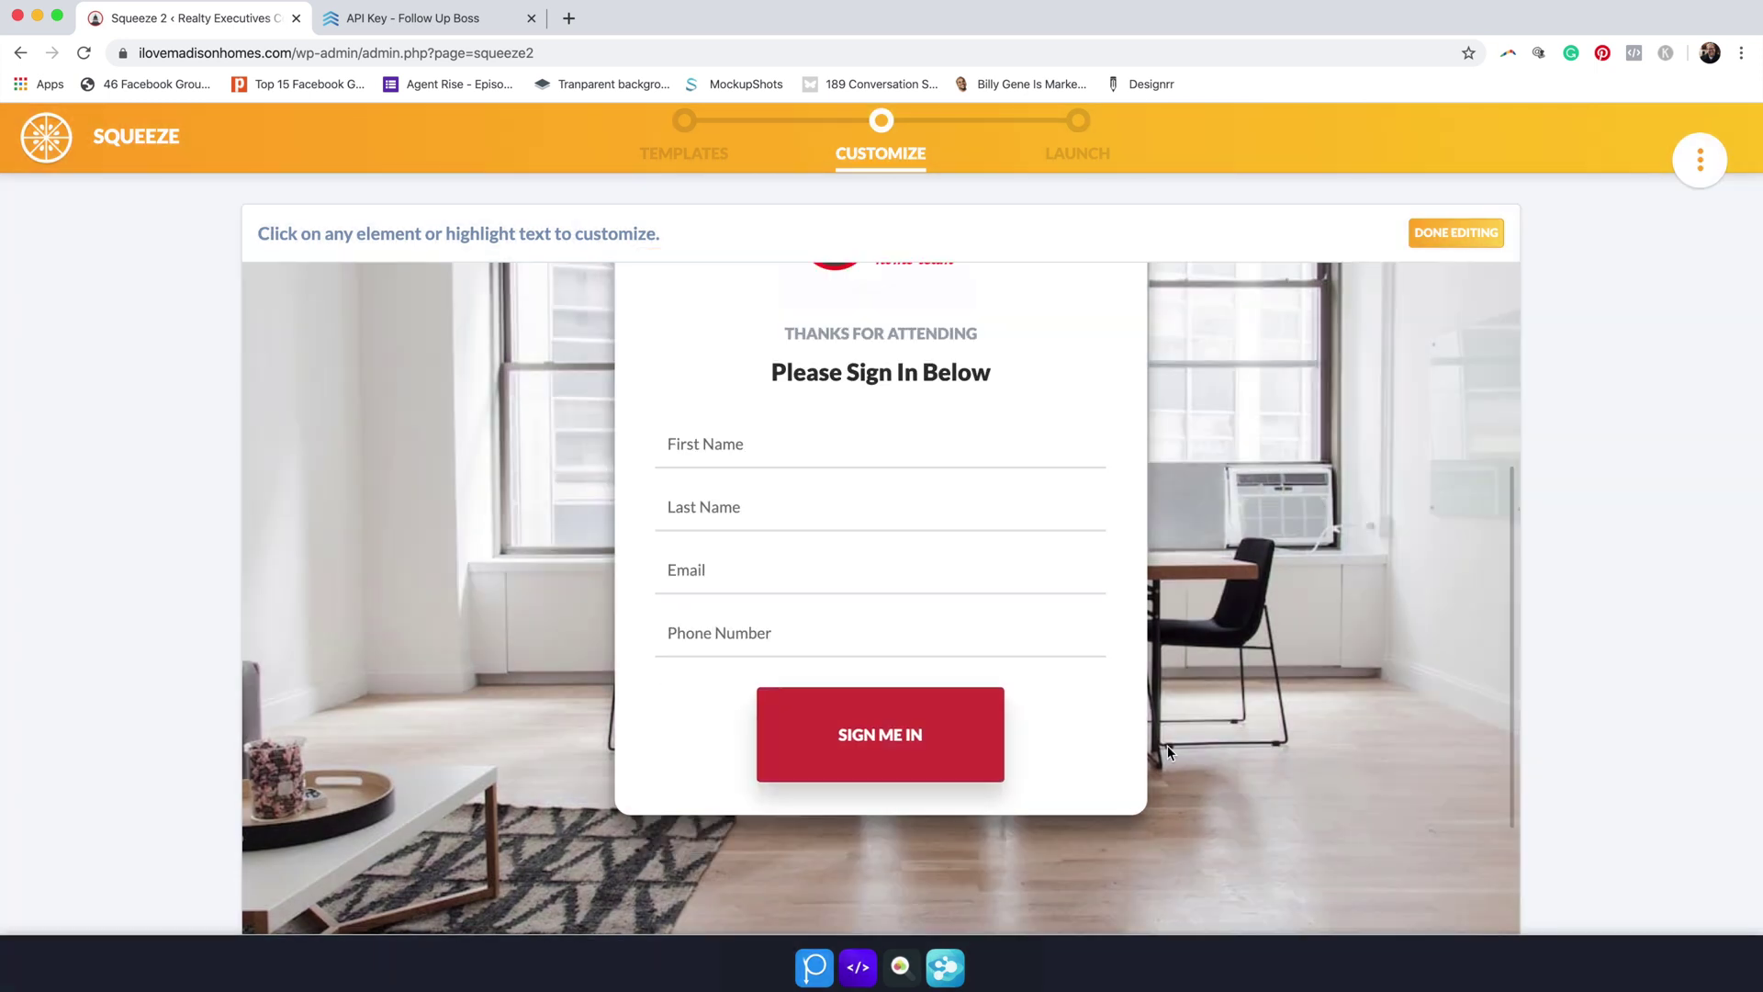
scroll(1179, 636, "down", 3)
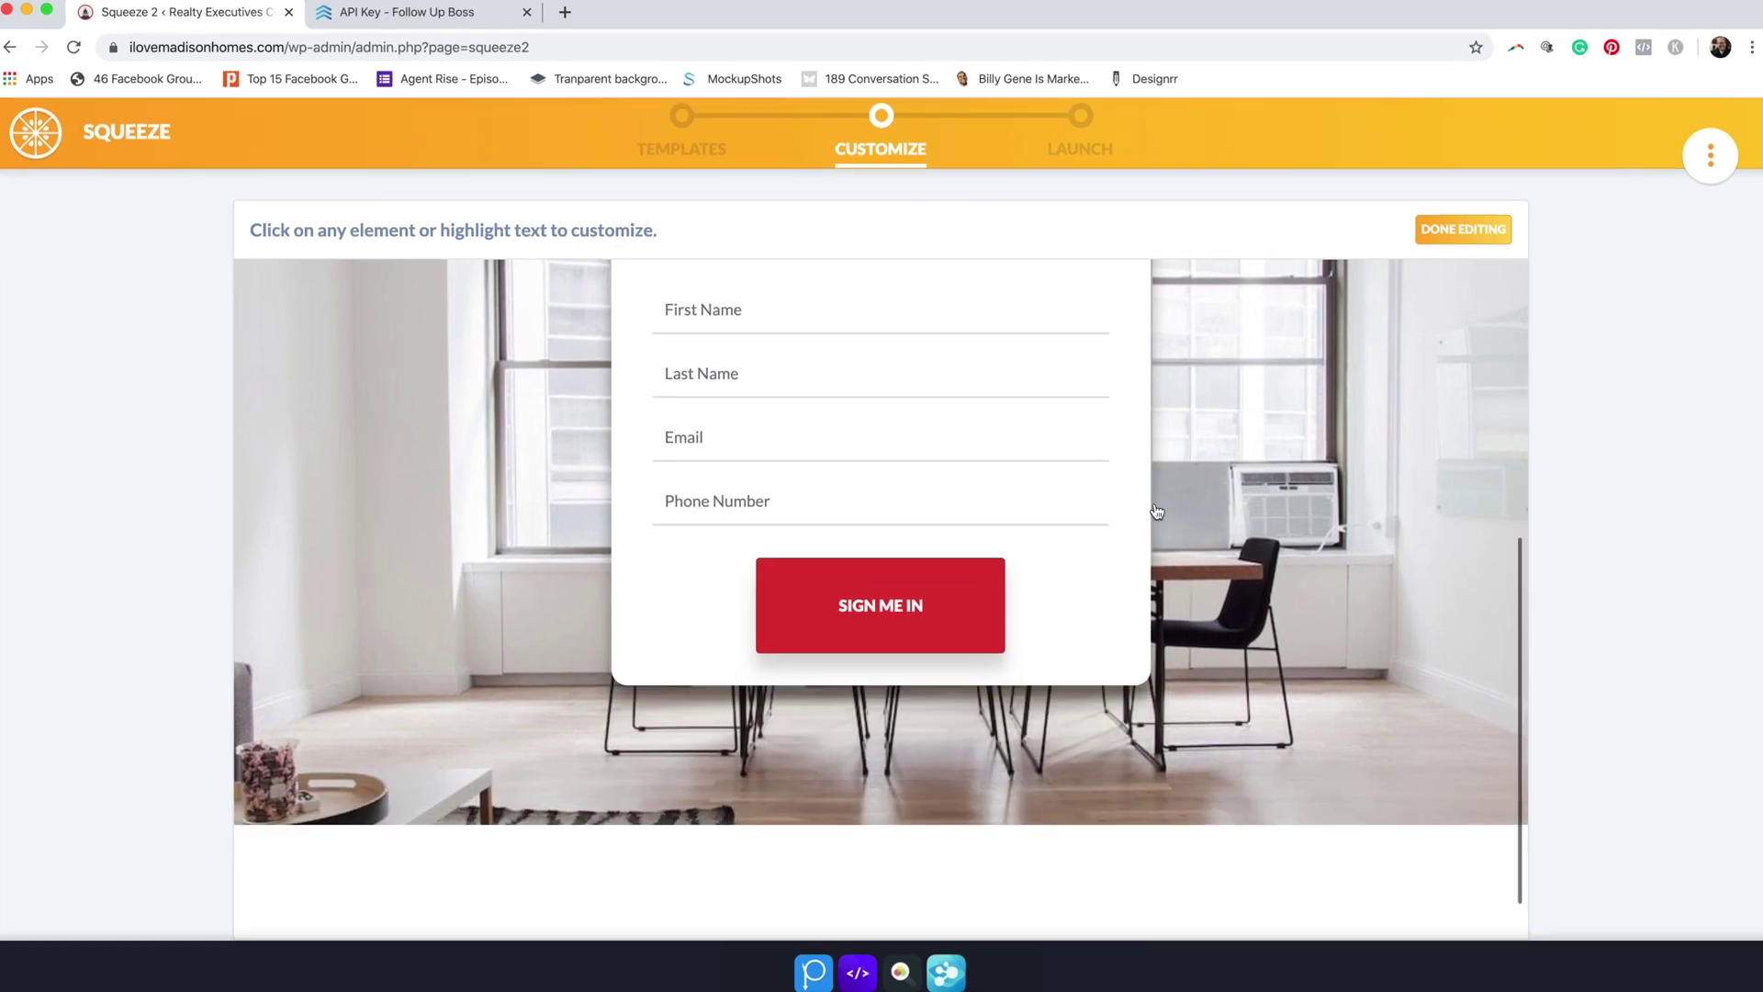
scroll(1157, 511, "down", 1)
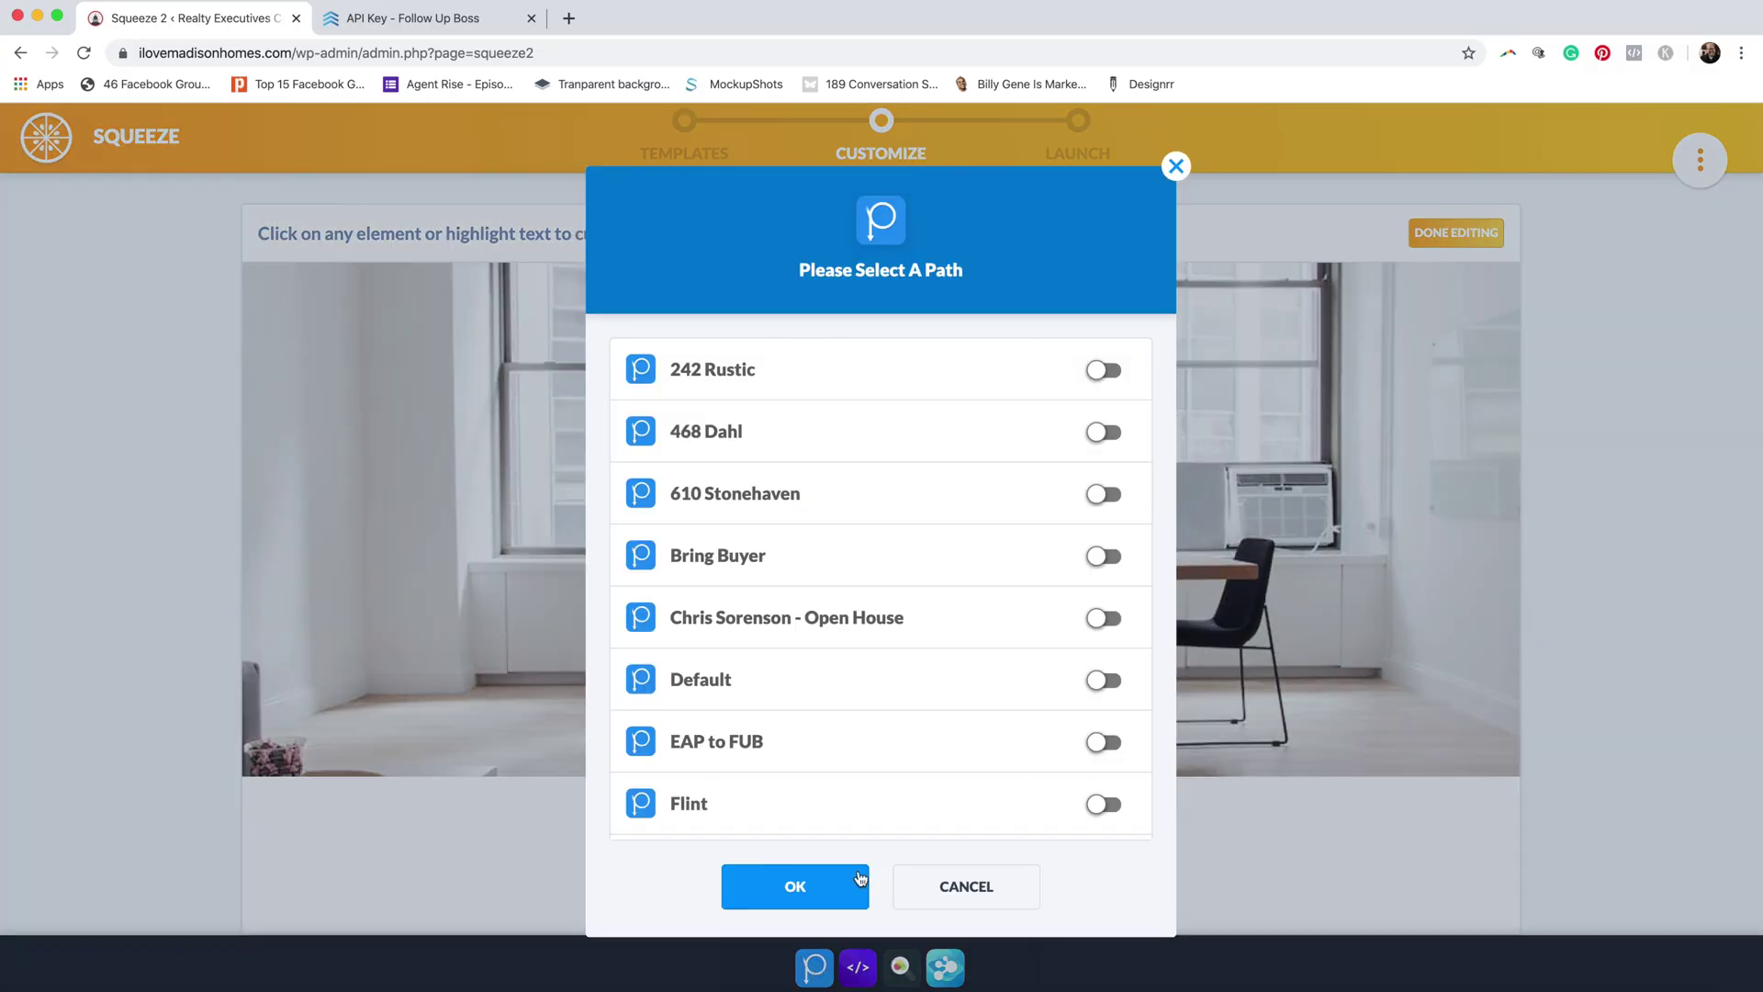
Step: Connect the squeeze page to the chosen path in the Select A Path dialog
scroll(902, 781, "down", 5)
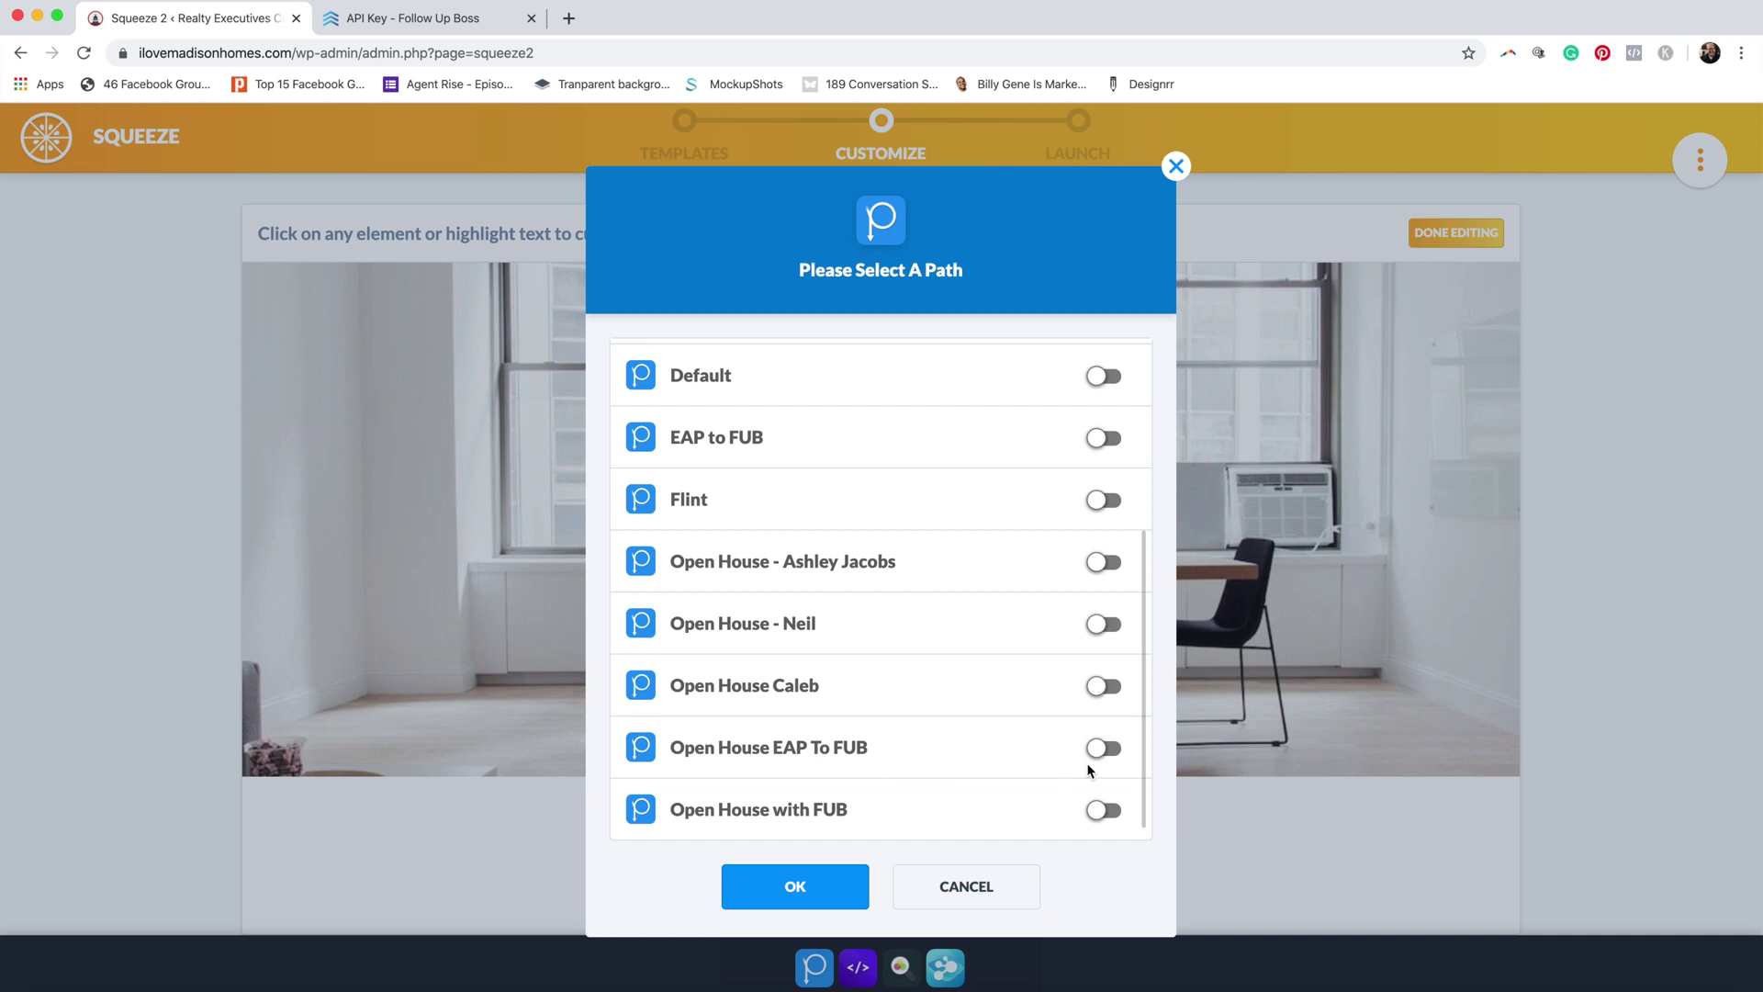
scroll(1118, 753, "up", 5)
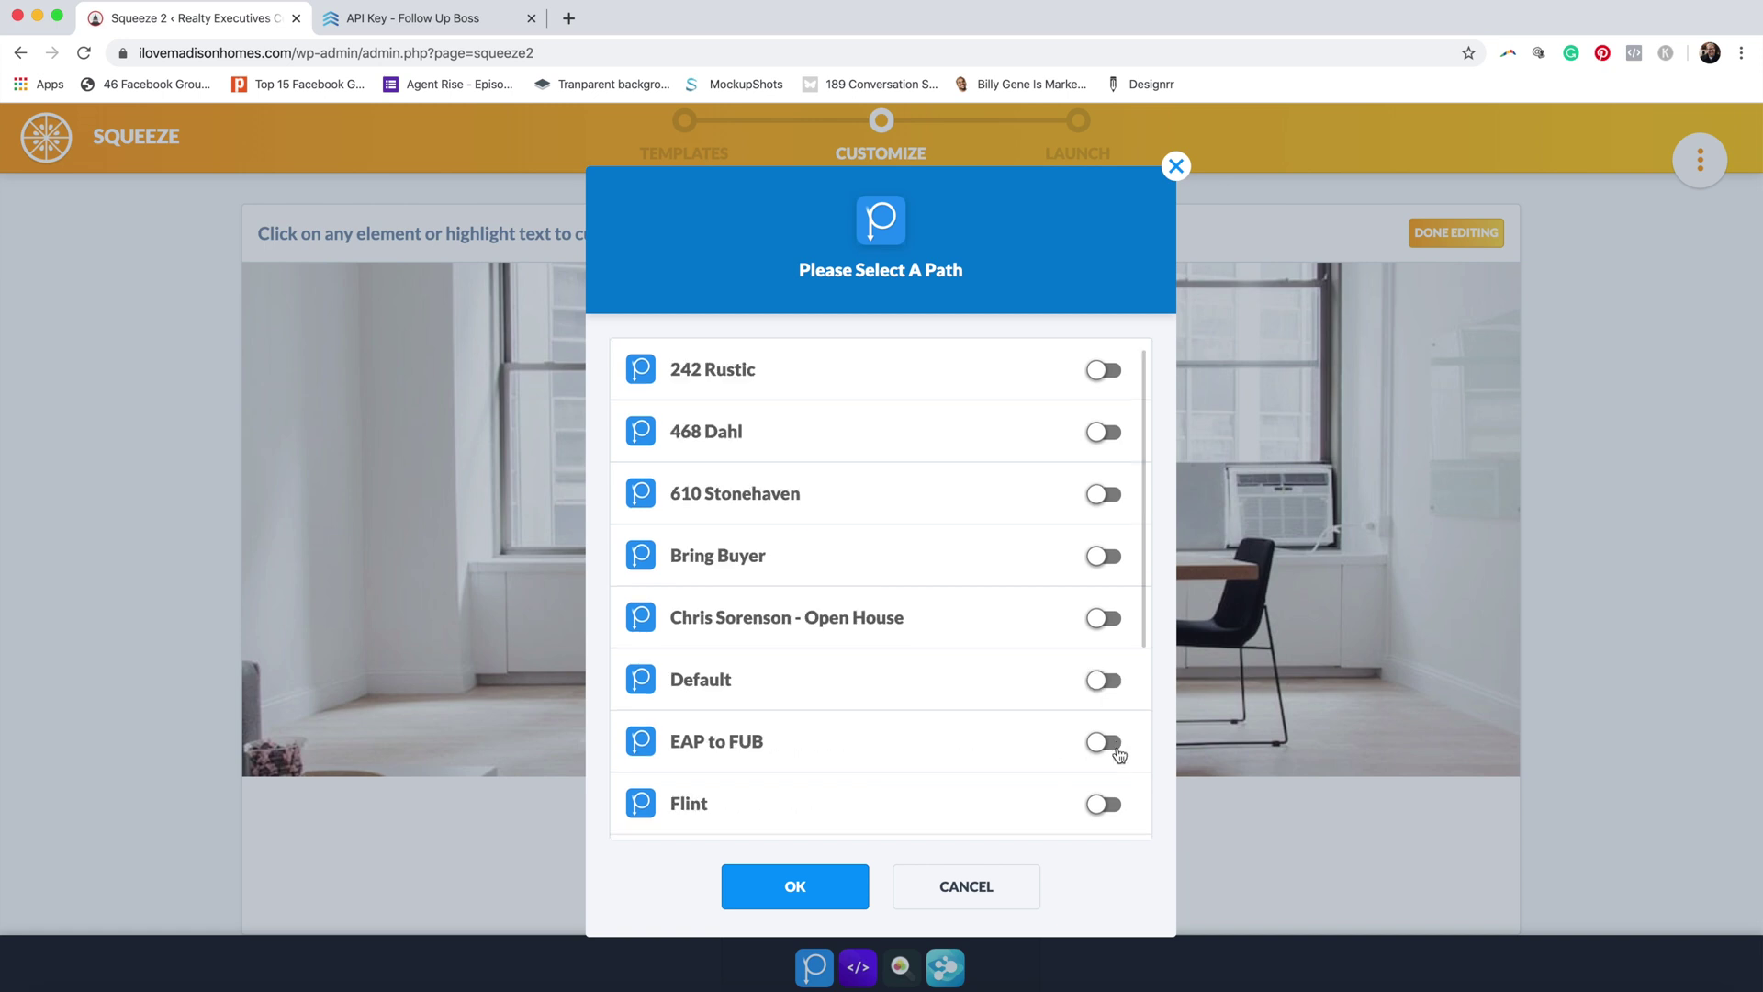
left_click(818, 886)
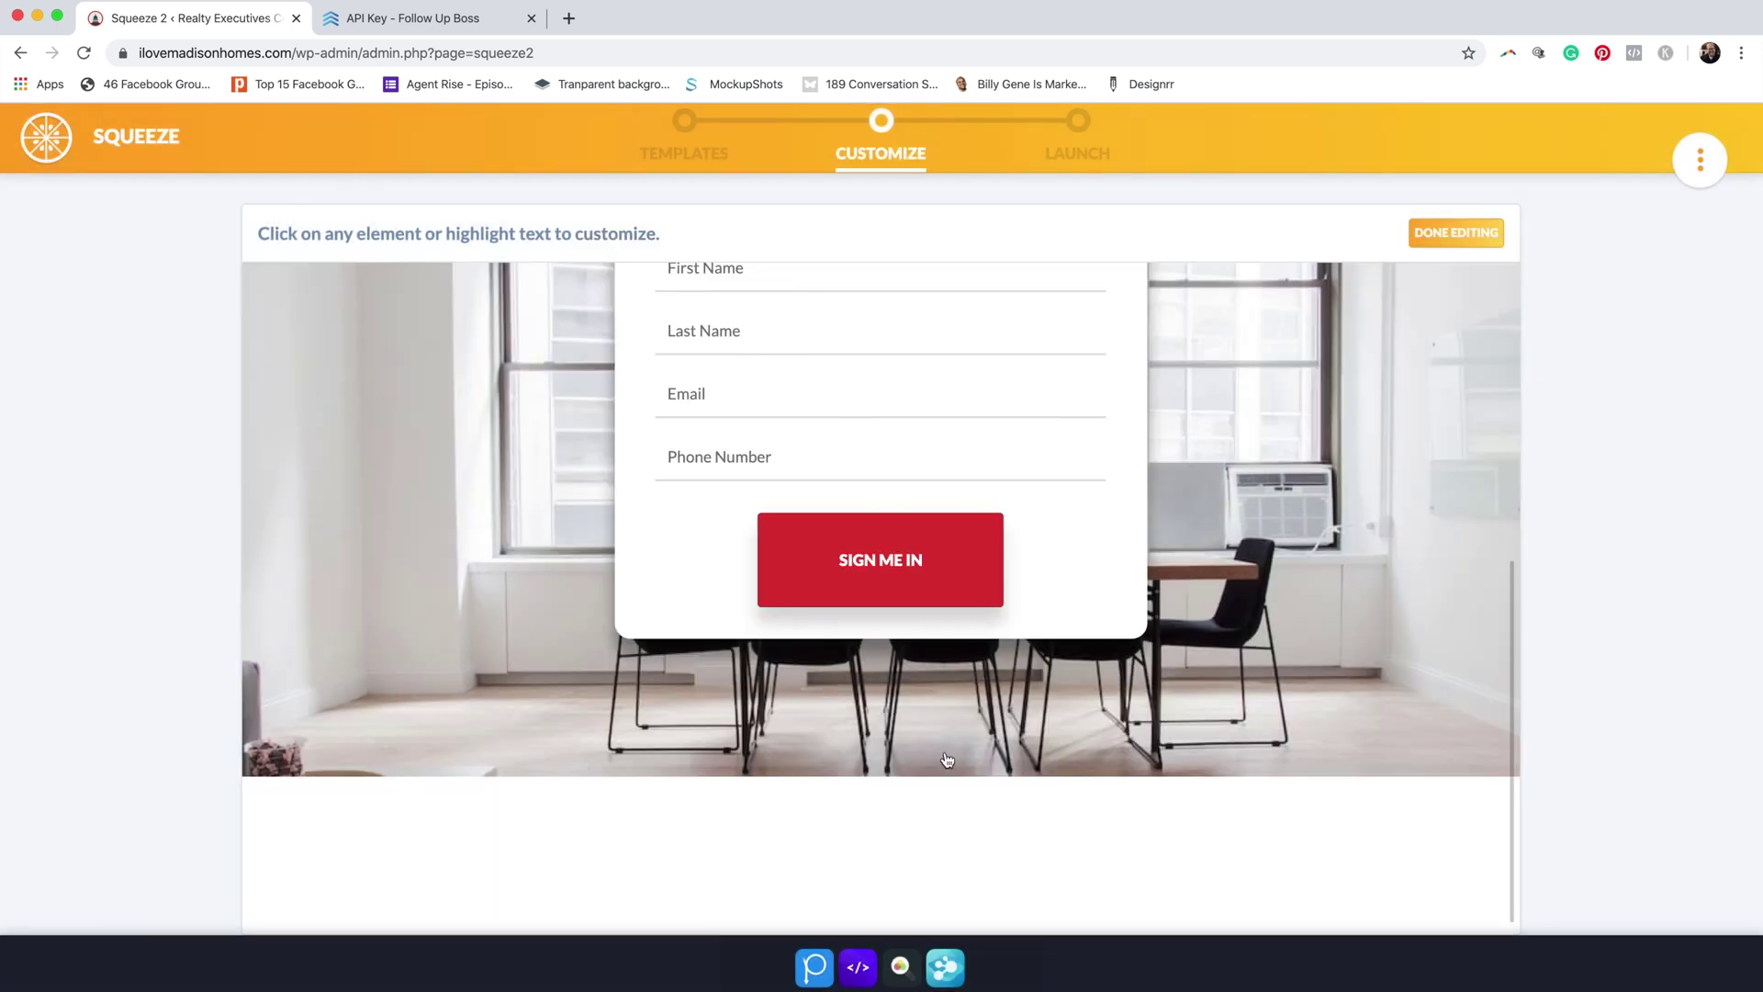
scroll(947, 760, "up", 2)
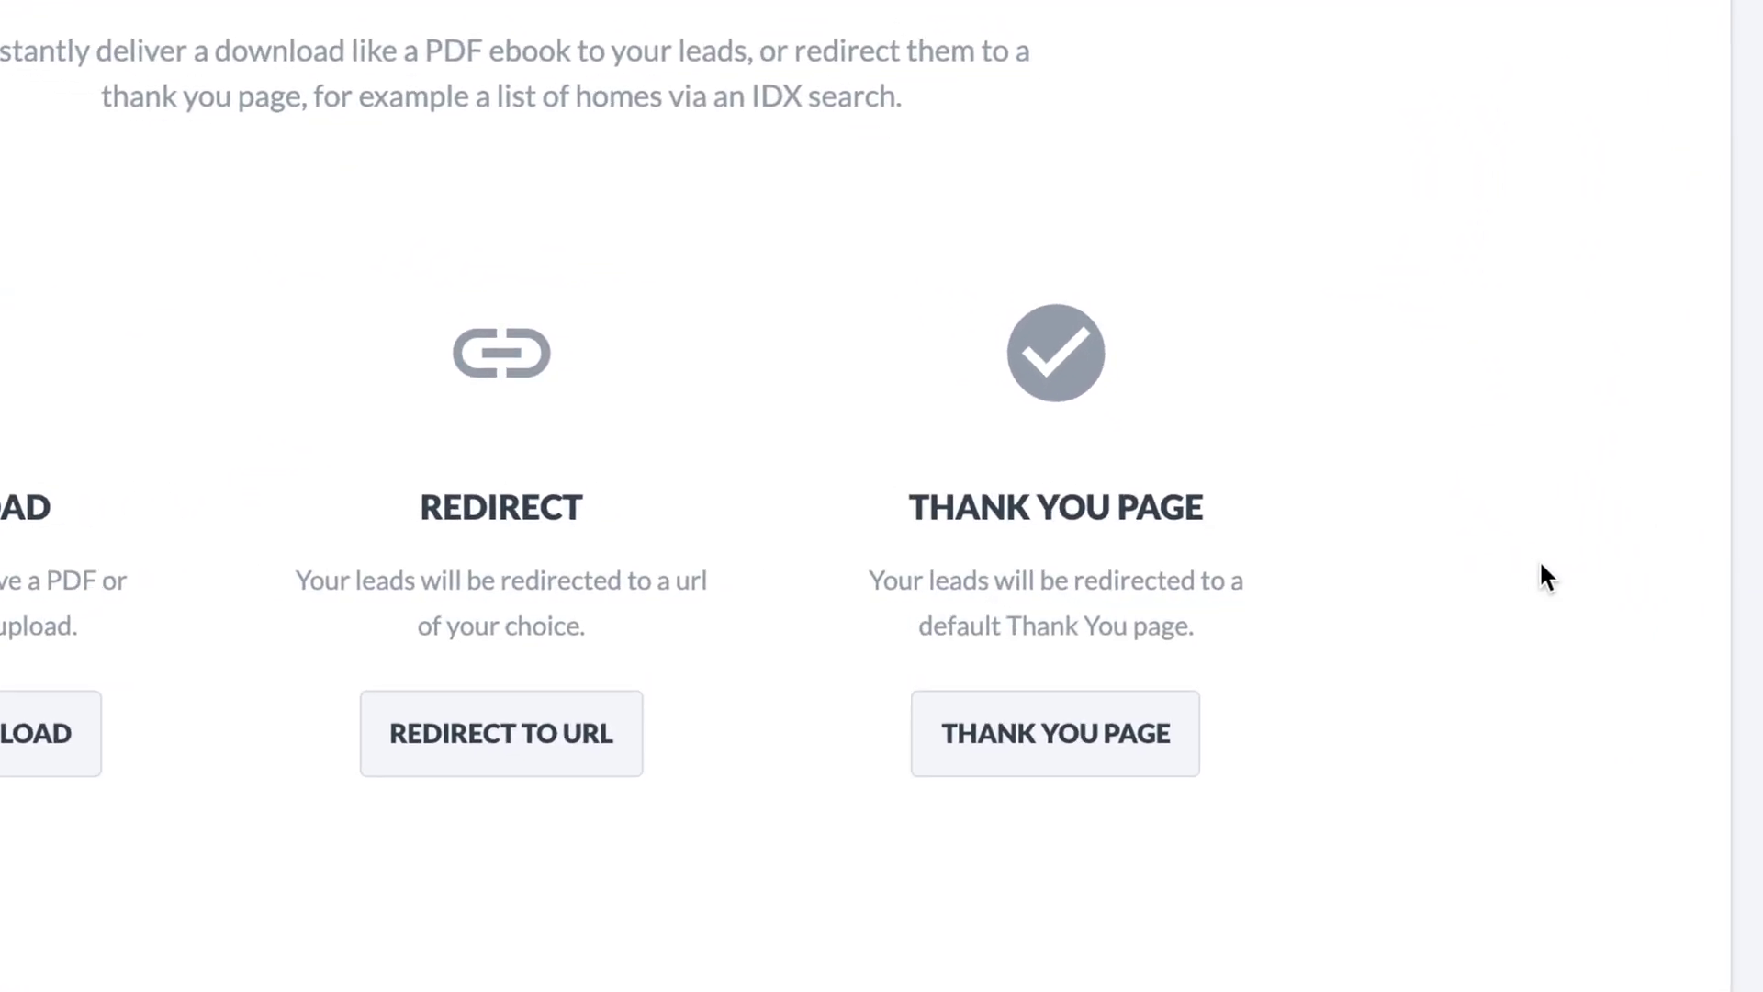
Step: Use the Thank You Page, save as 'Brand New Open House Sign In', and copy the live URL
left_click(1019, 735)
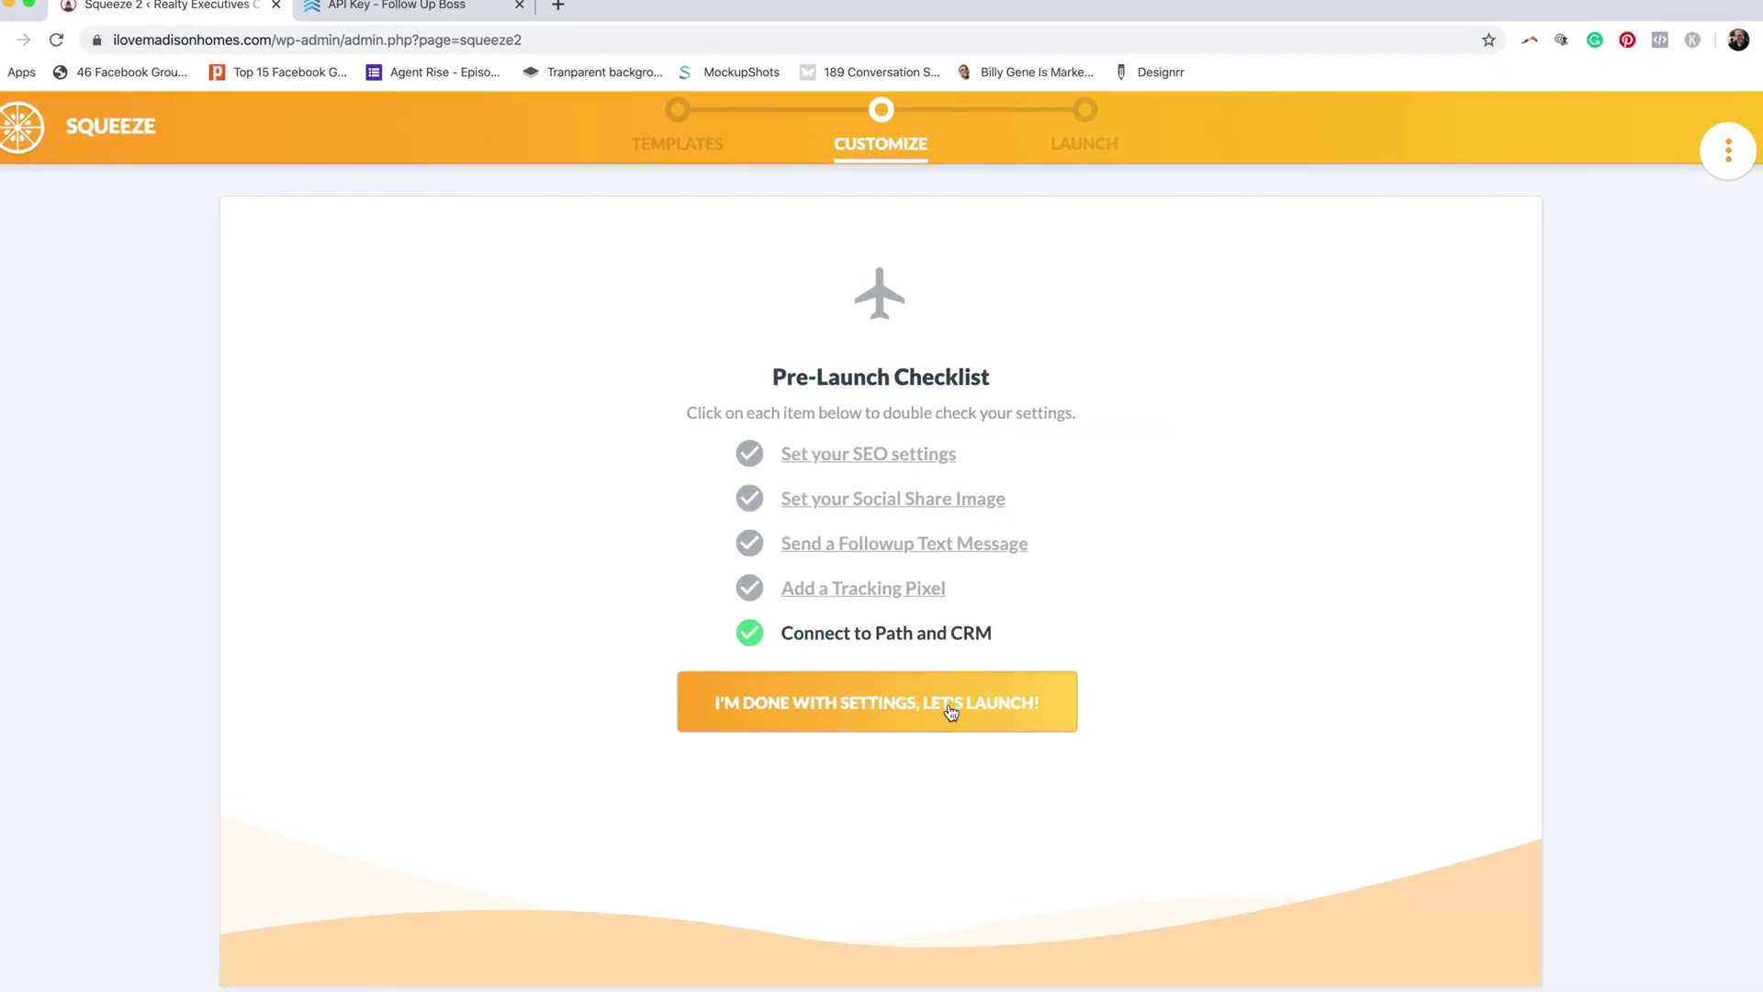
left_click(939, 725)
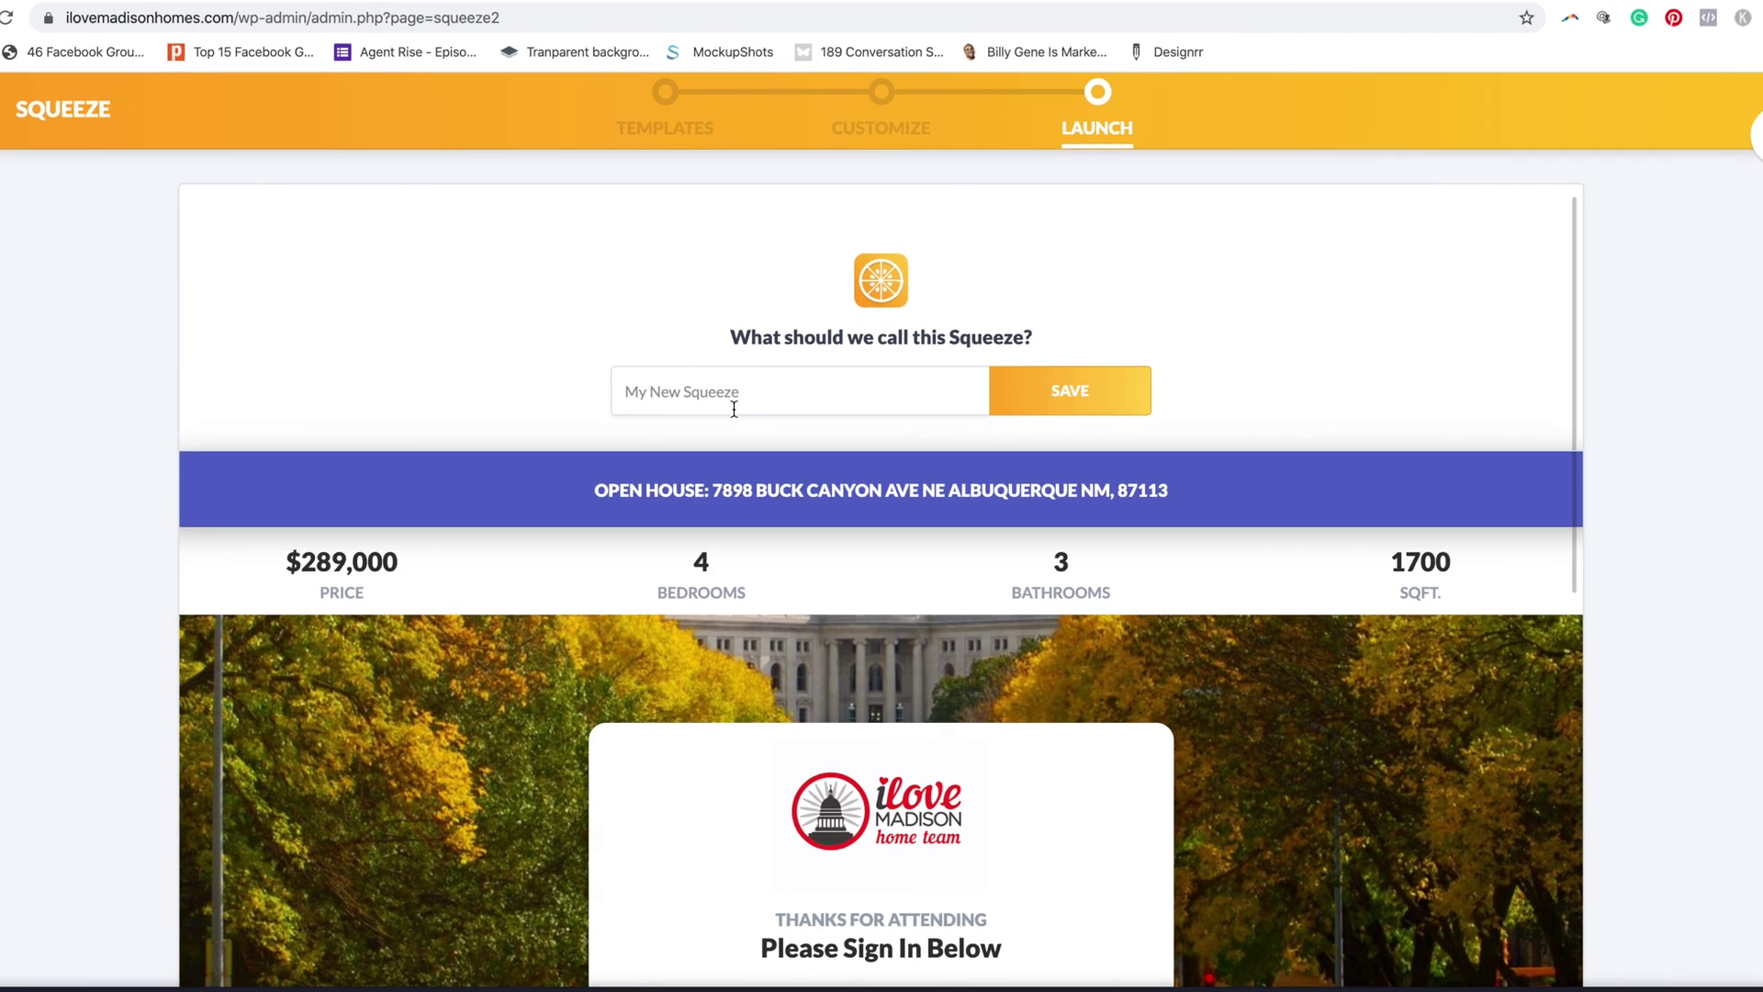
left_click(734, 409)
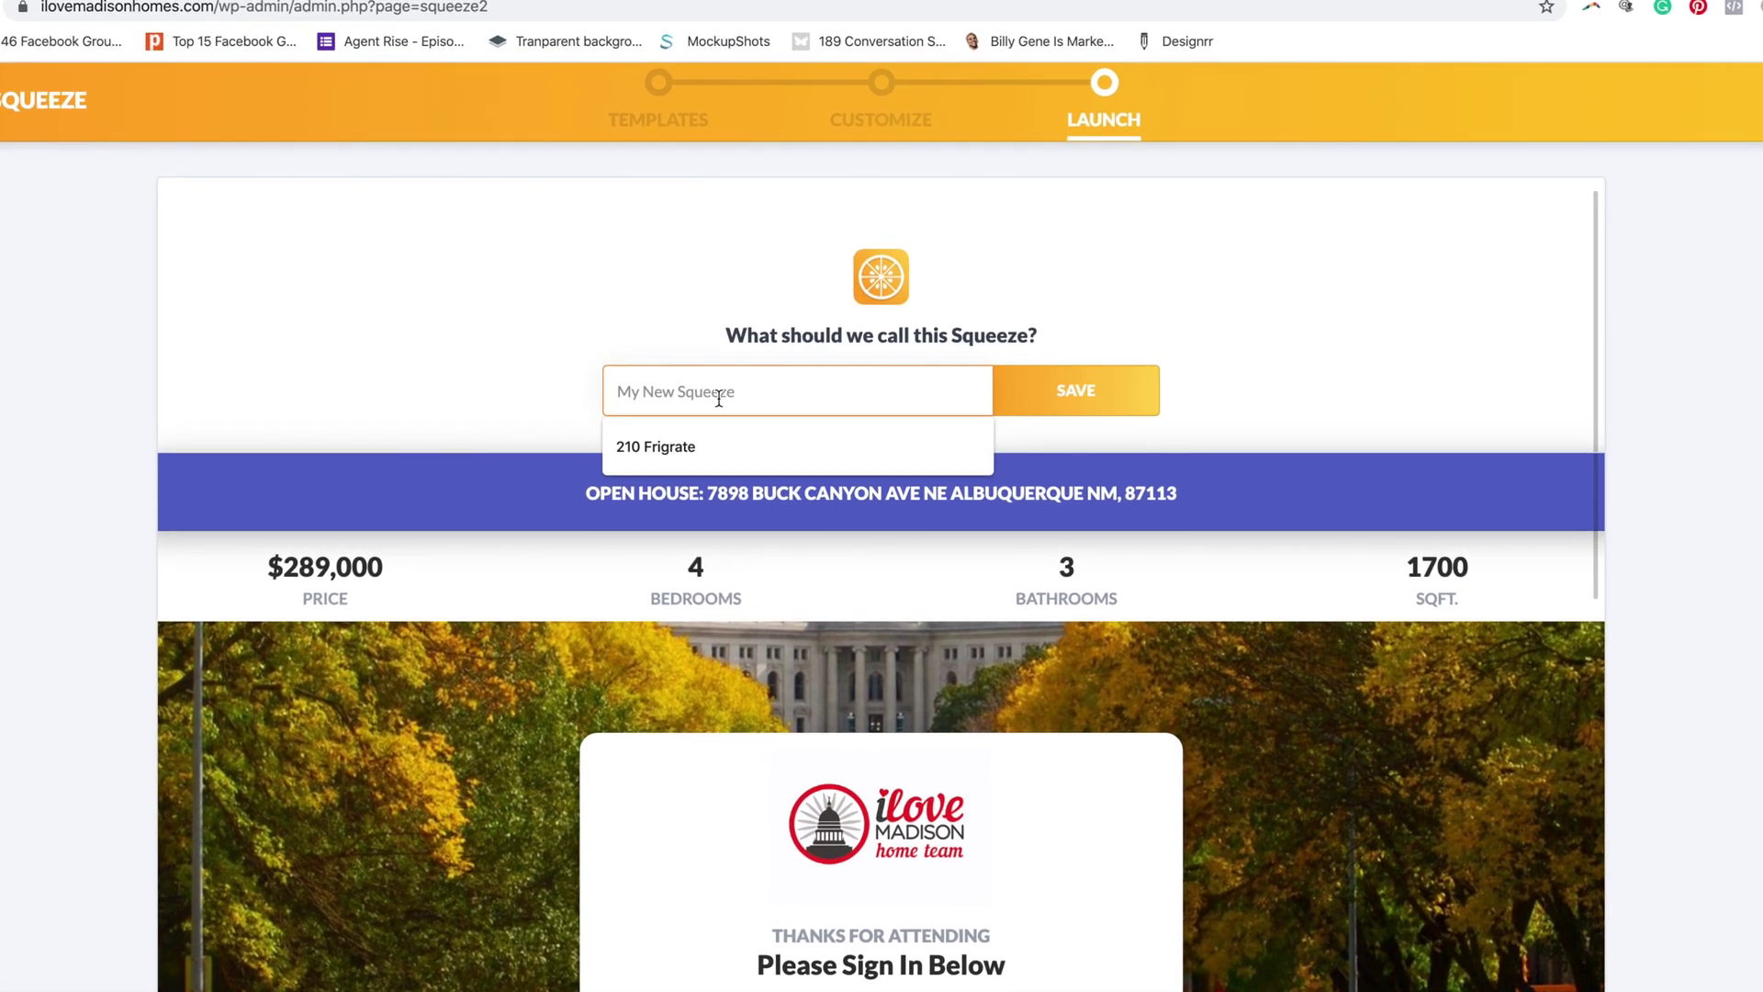
type("Brand New Op")
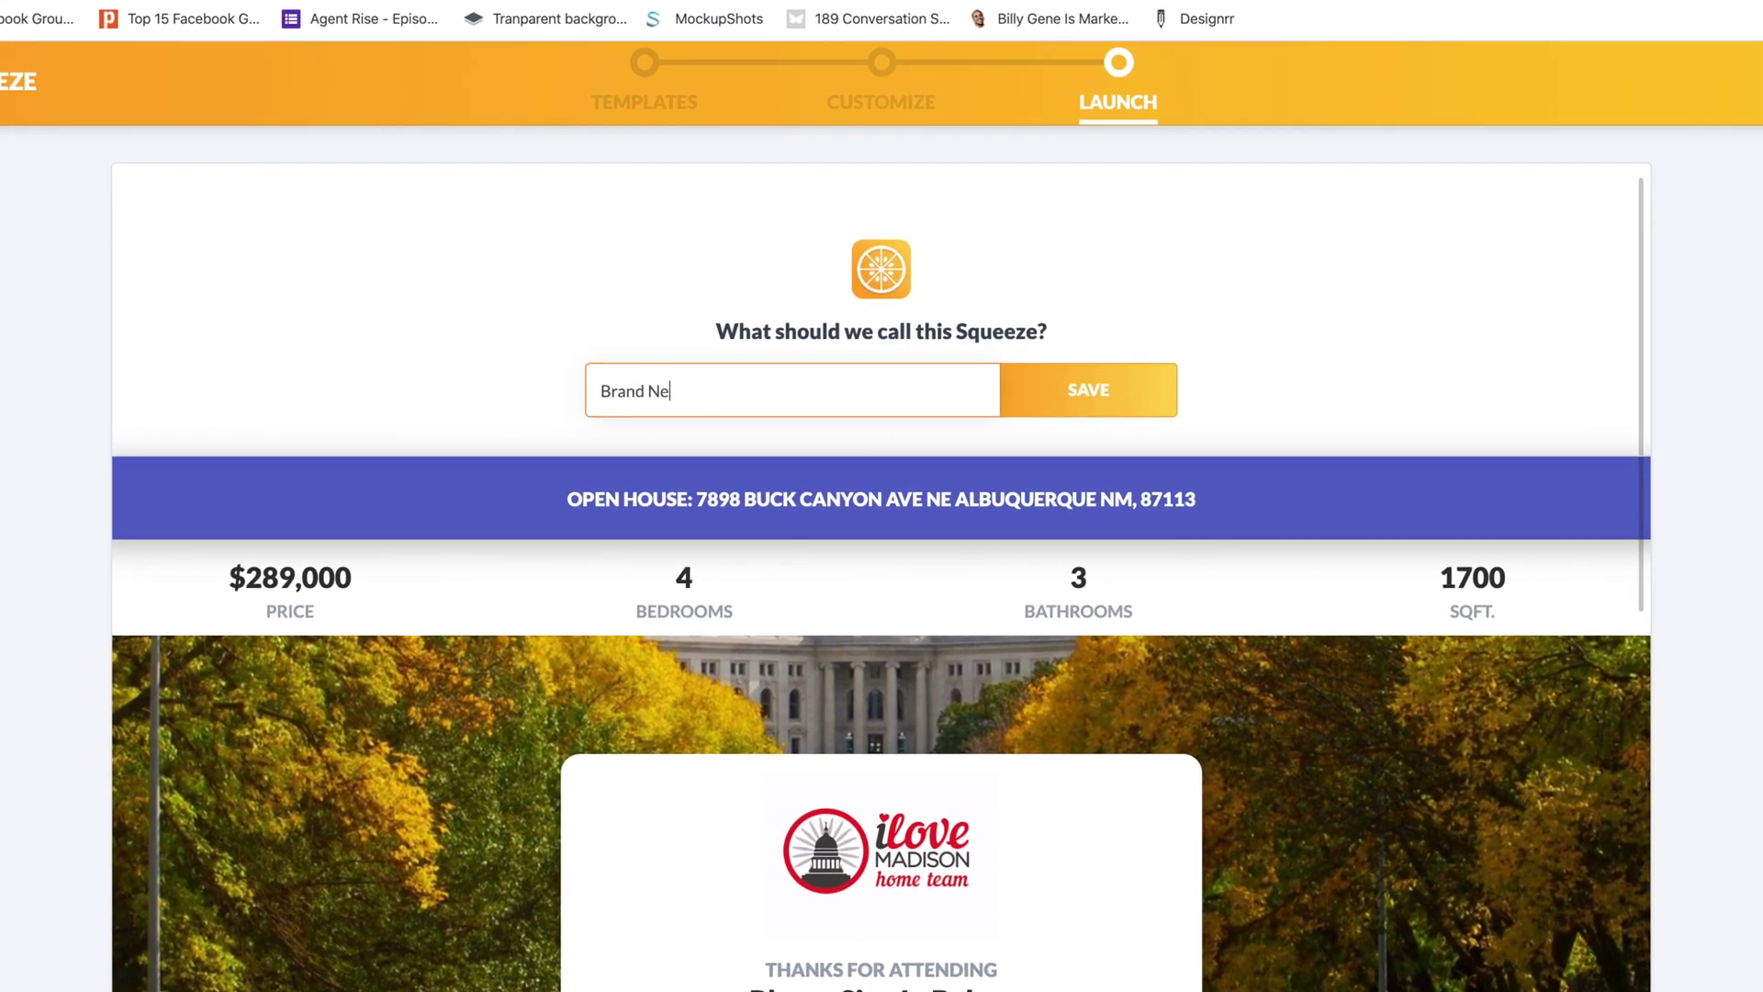
type("en House Sign ")
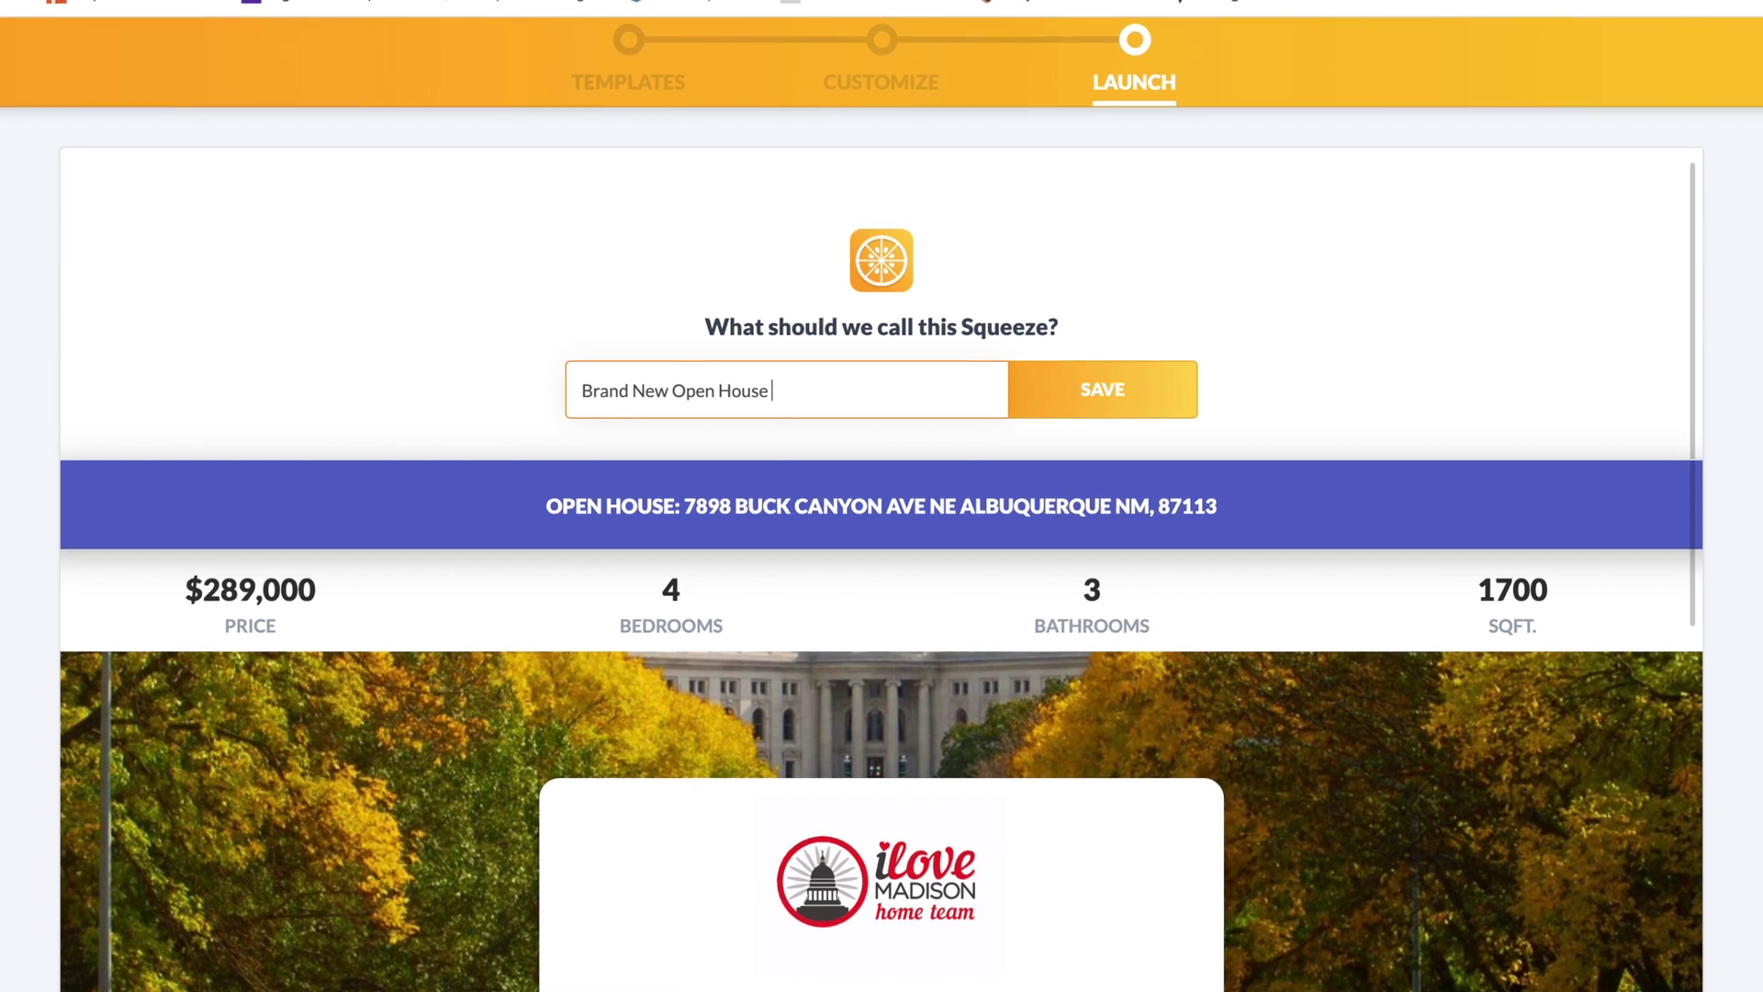
type("In")
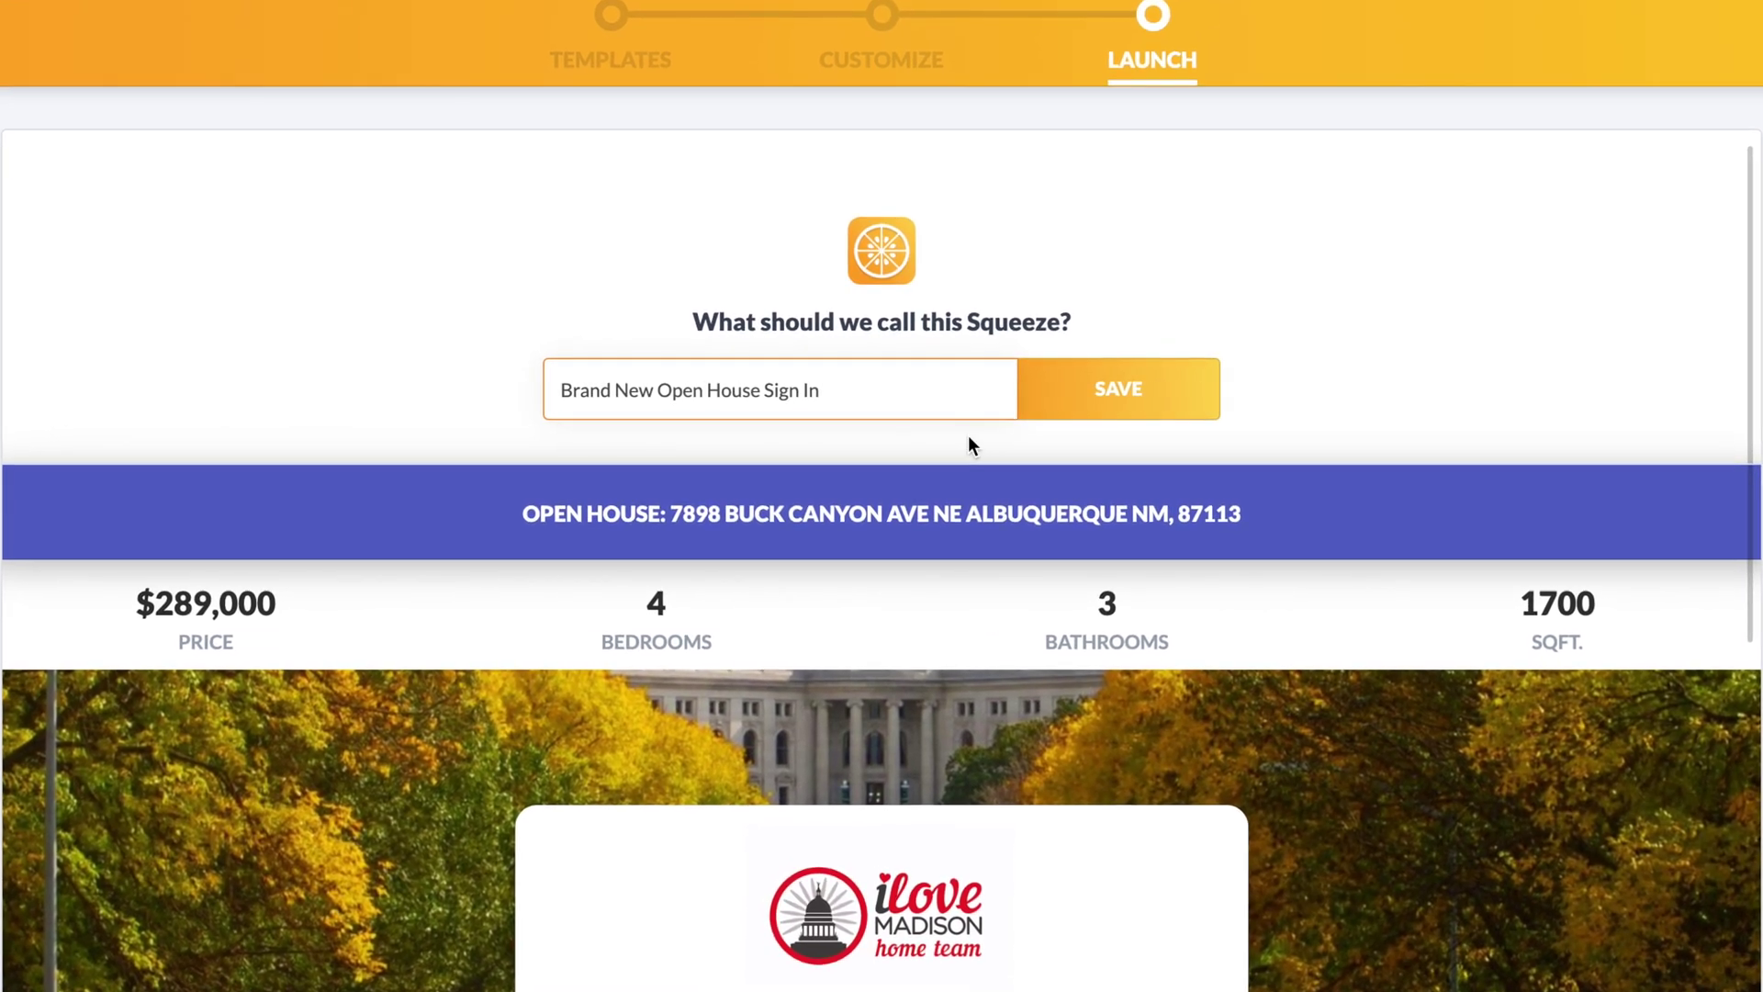
left_click(1130, 391)
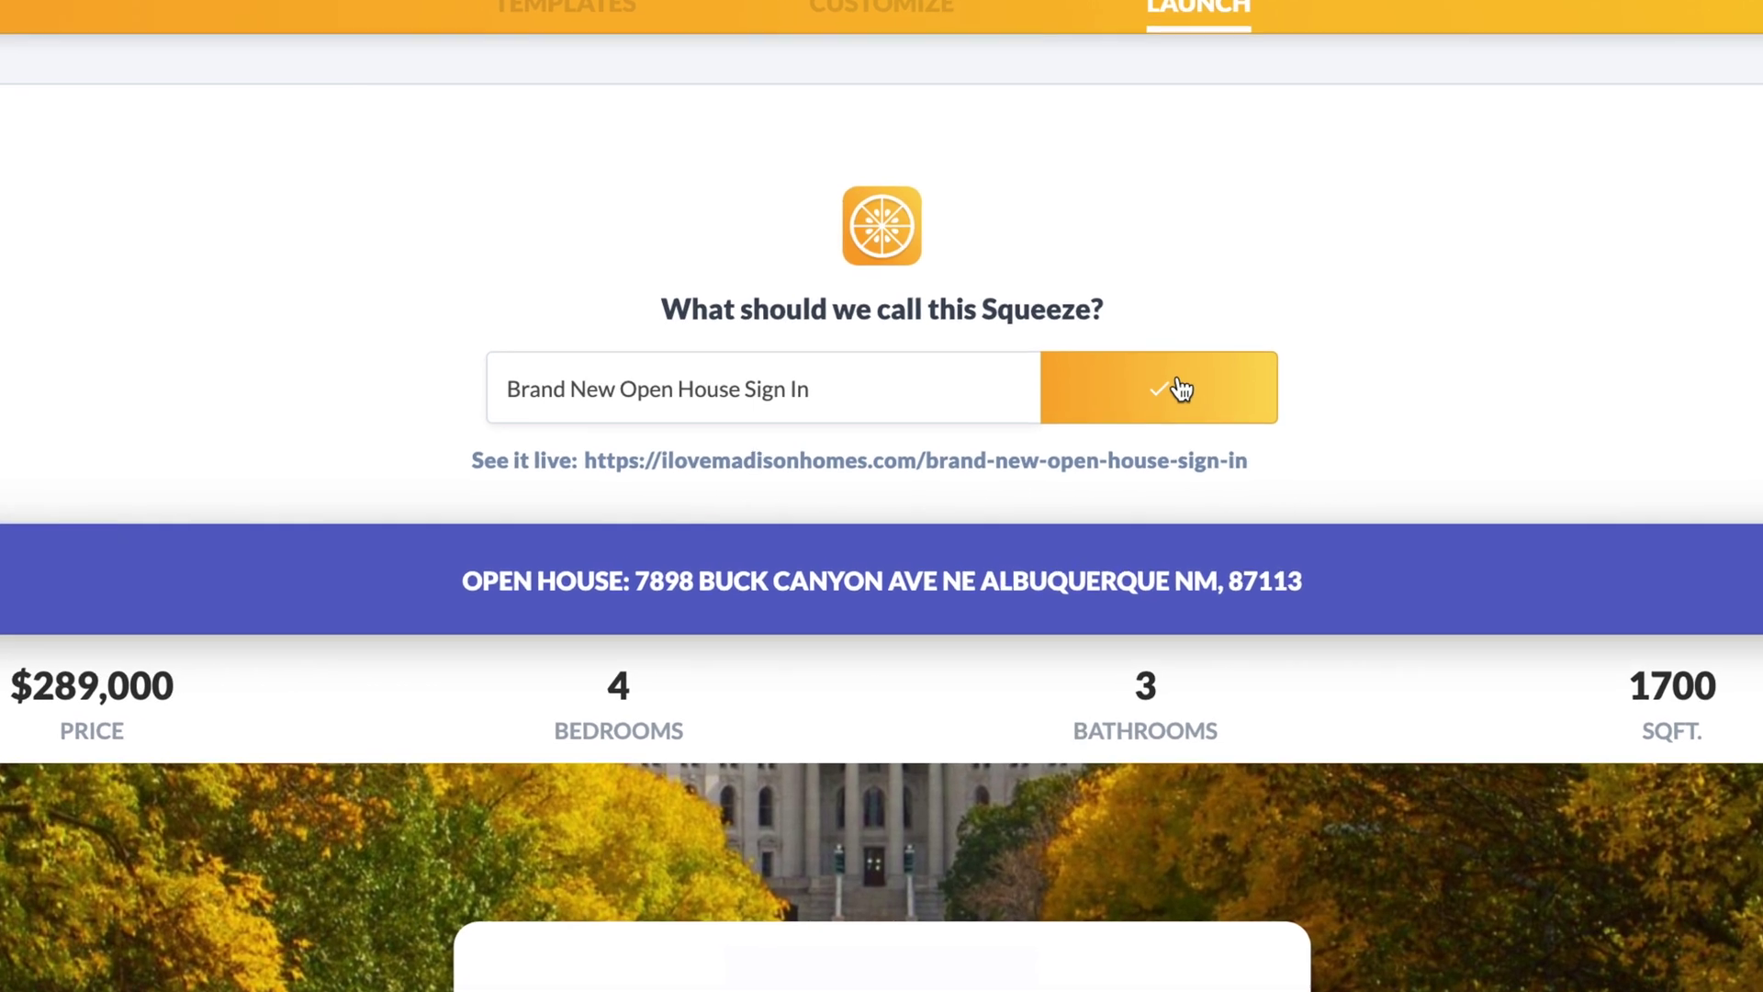
mouse_move(1252, 475)
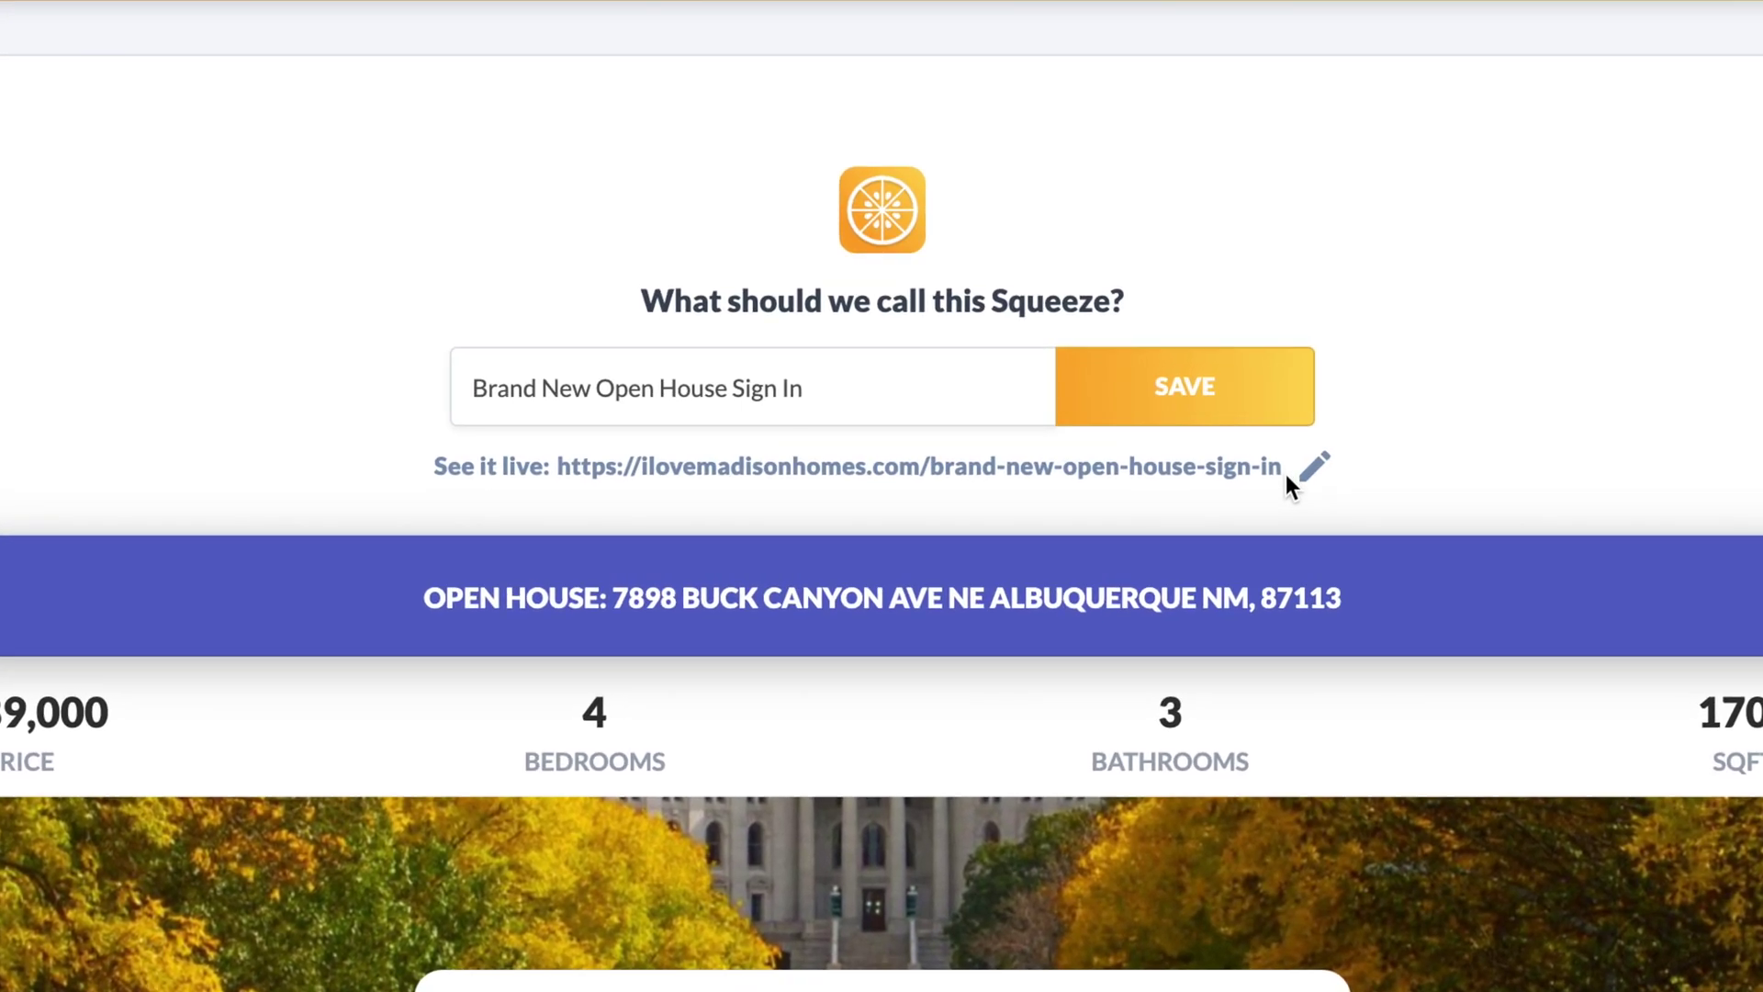
left_click_drag(1310, 476, 522, 492)
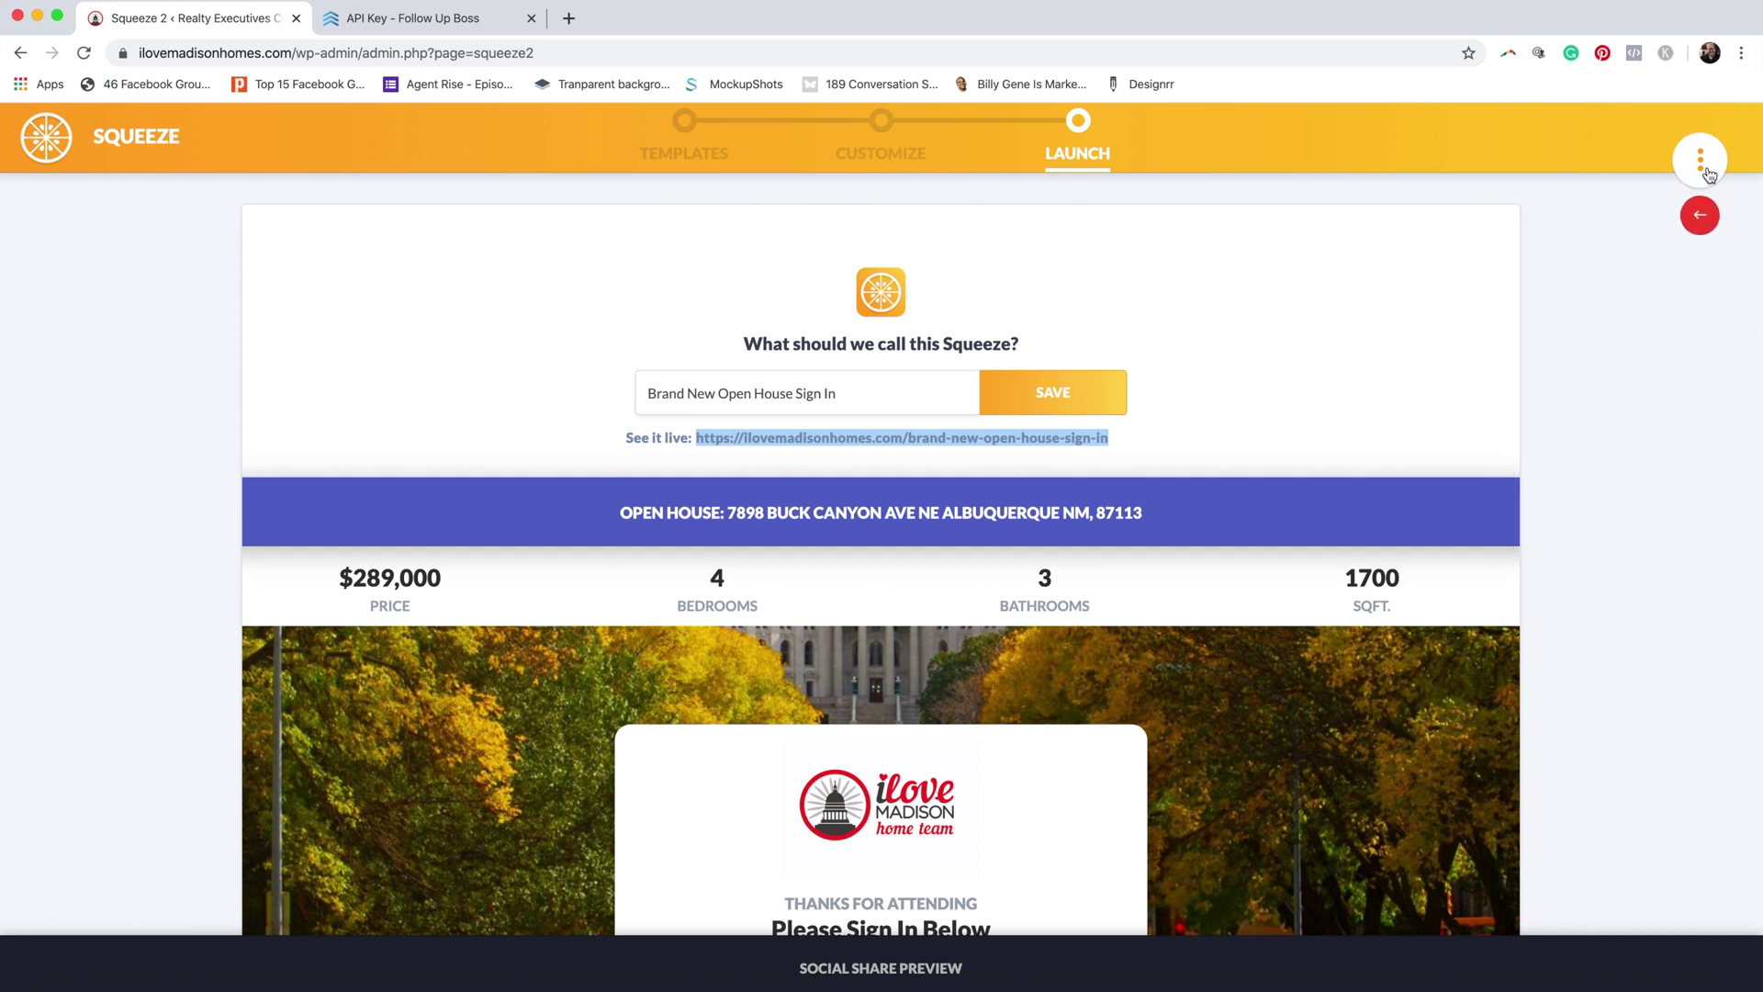
Step: Return to the Customize step, look over the sign-in form, and finish editing the page
left_click(882, 128)
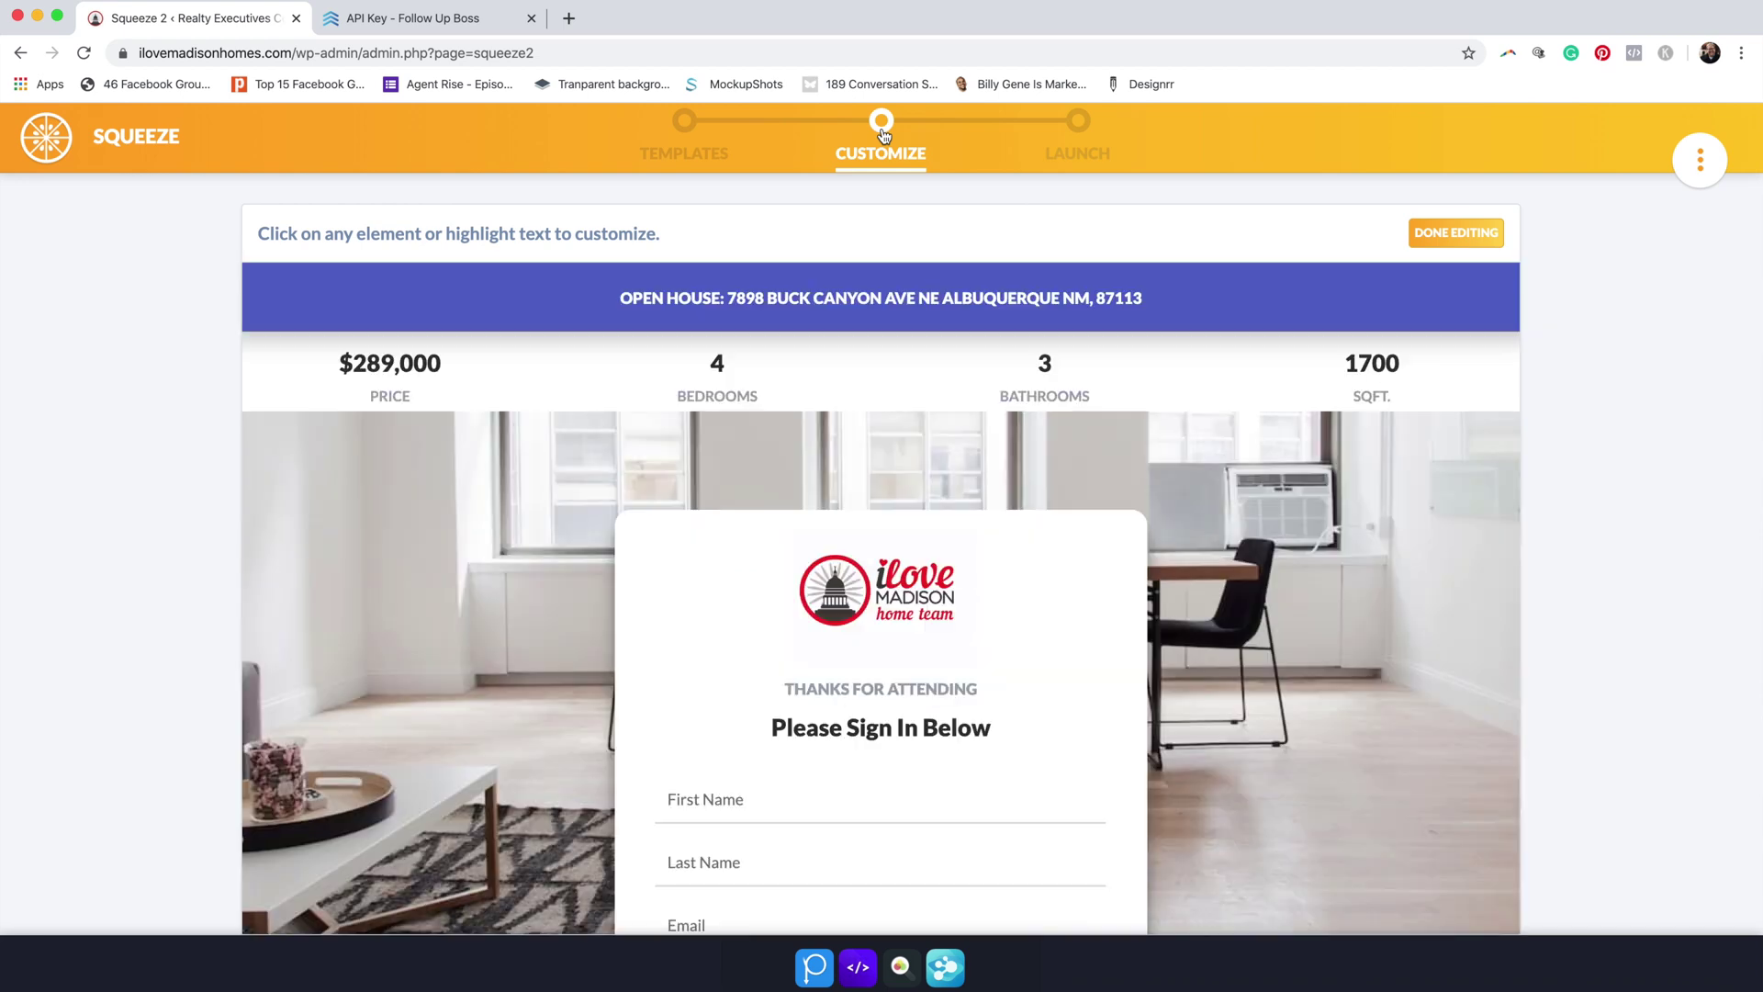
scroll(930, 405, "down", 6)
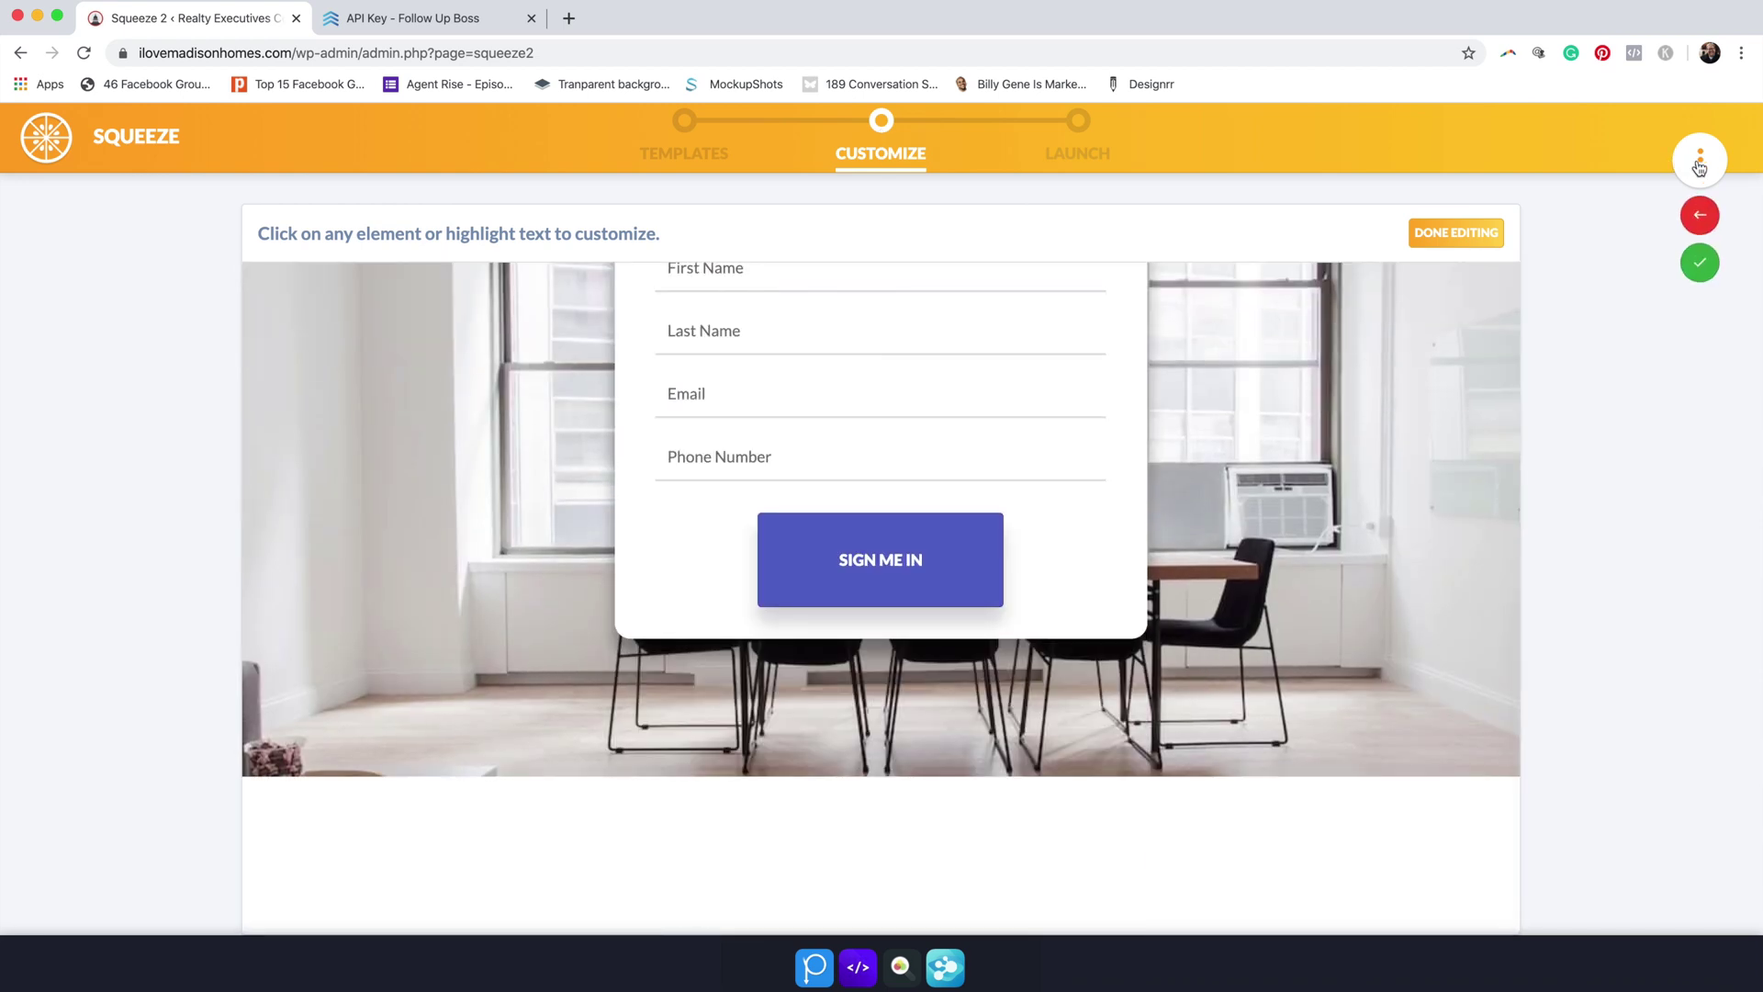
left_click(1461, 235)
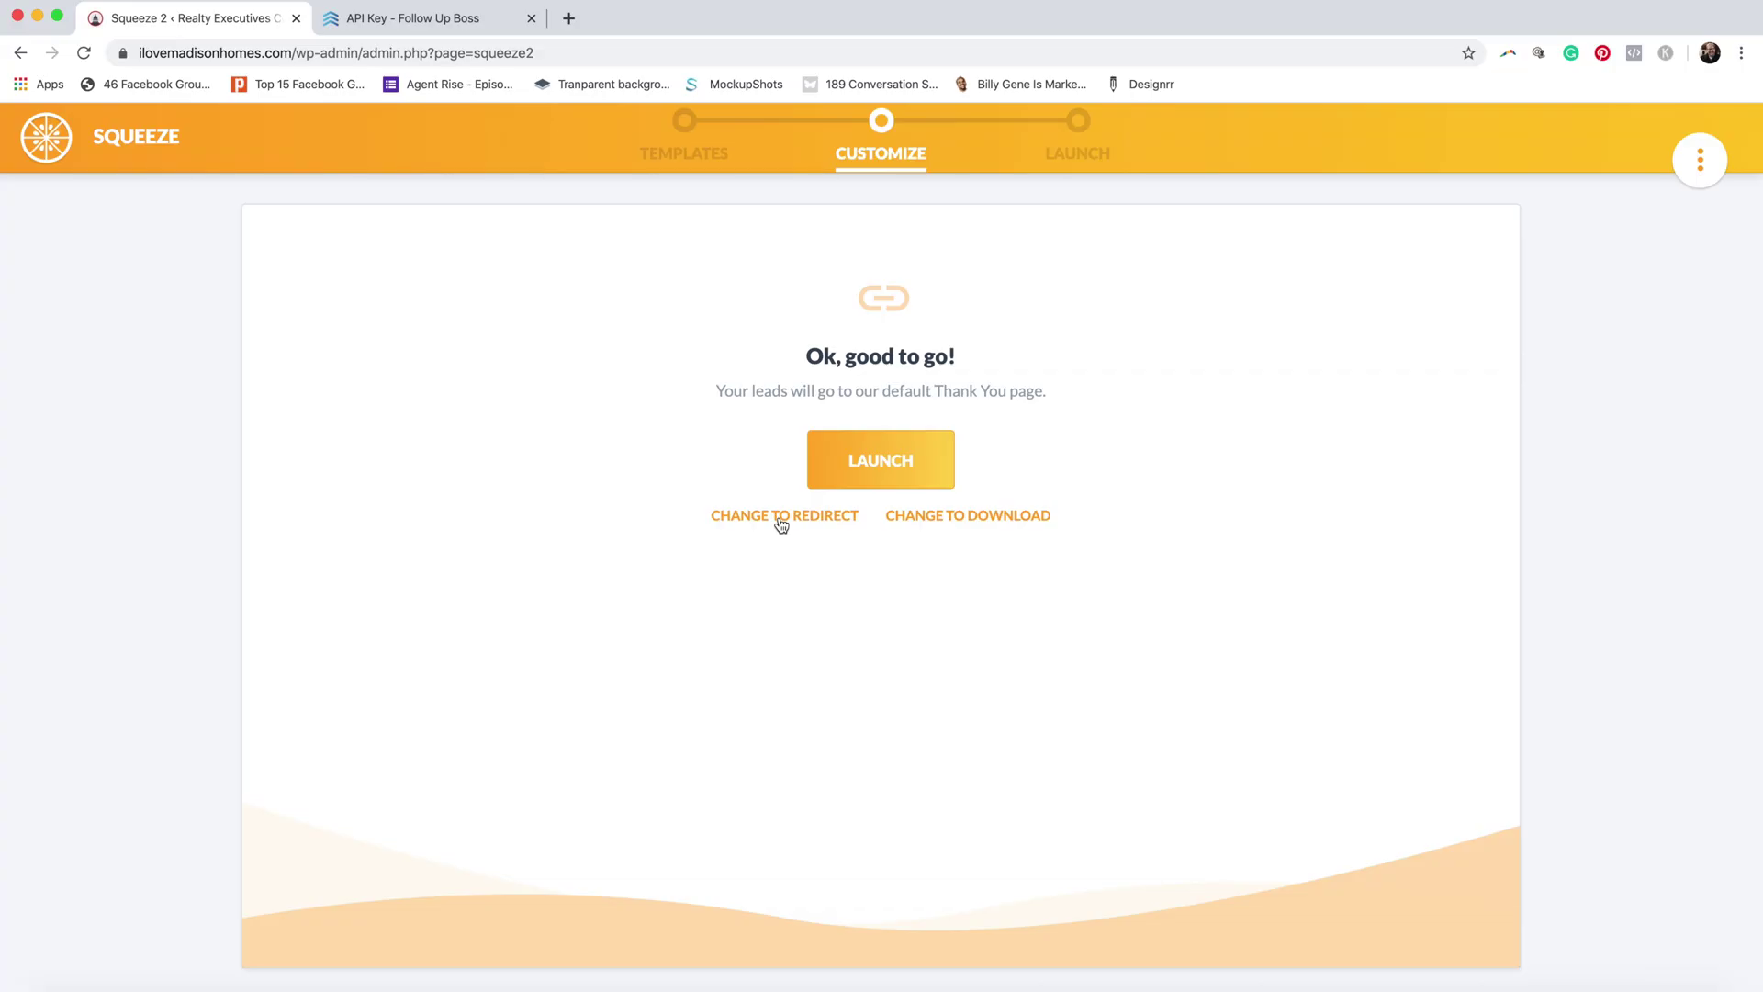
Step: Redirect leads to the pasted live page URL instead of eap_default_thank_you, save, and launch the squeeze
left_click(779, 518)
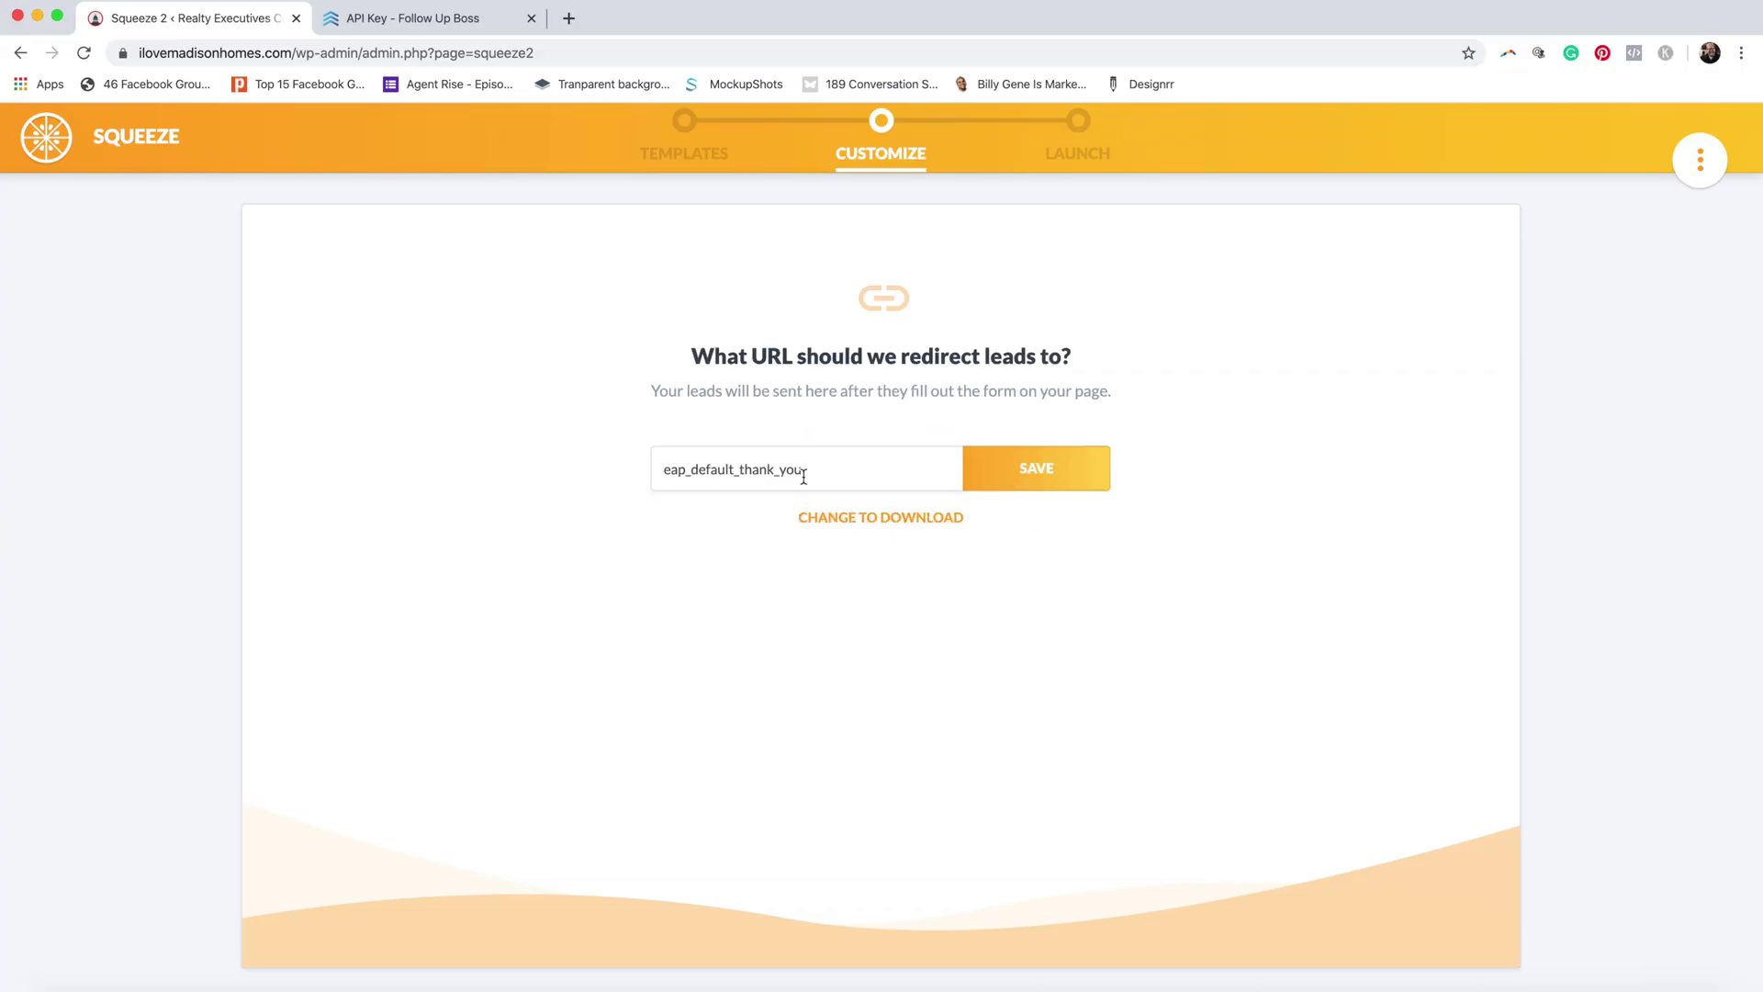
left_click_drag(816, 468, 635, 471)
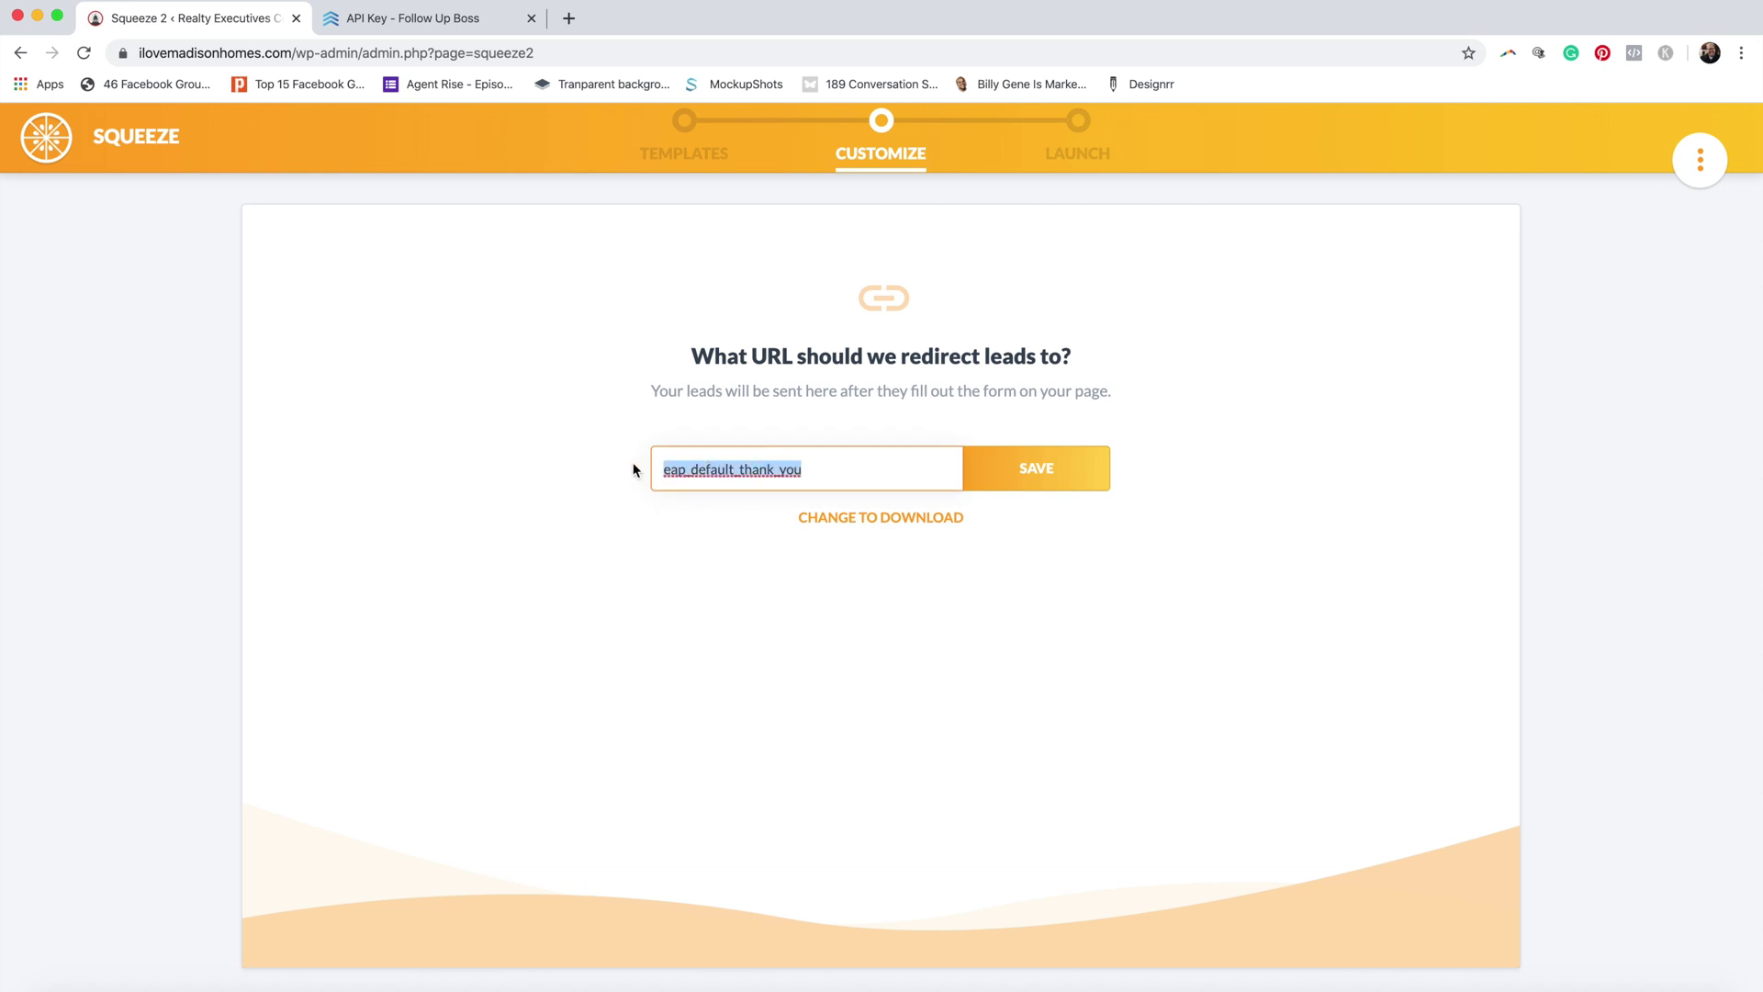
key("super+v")
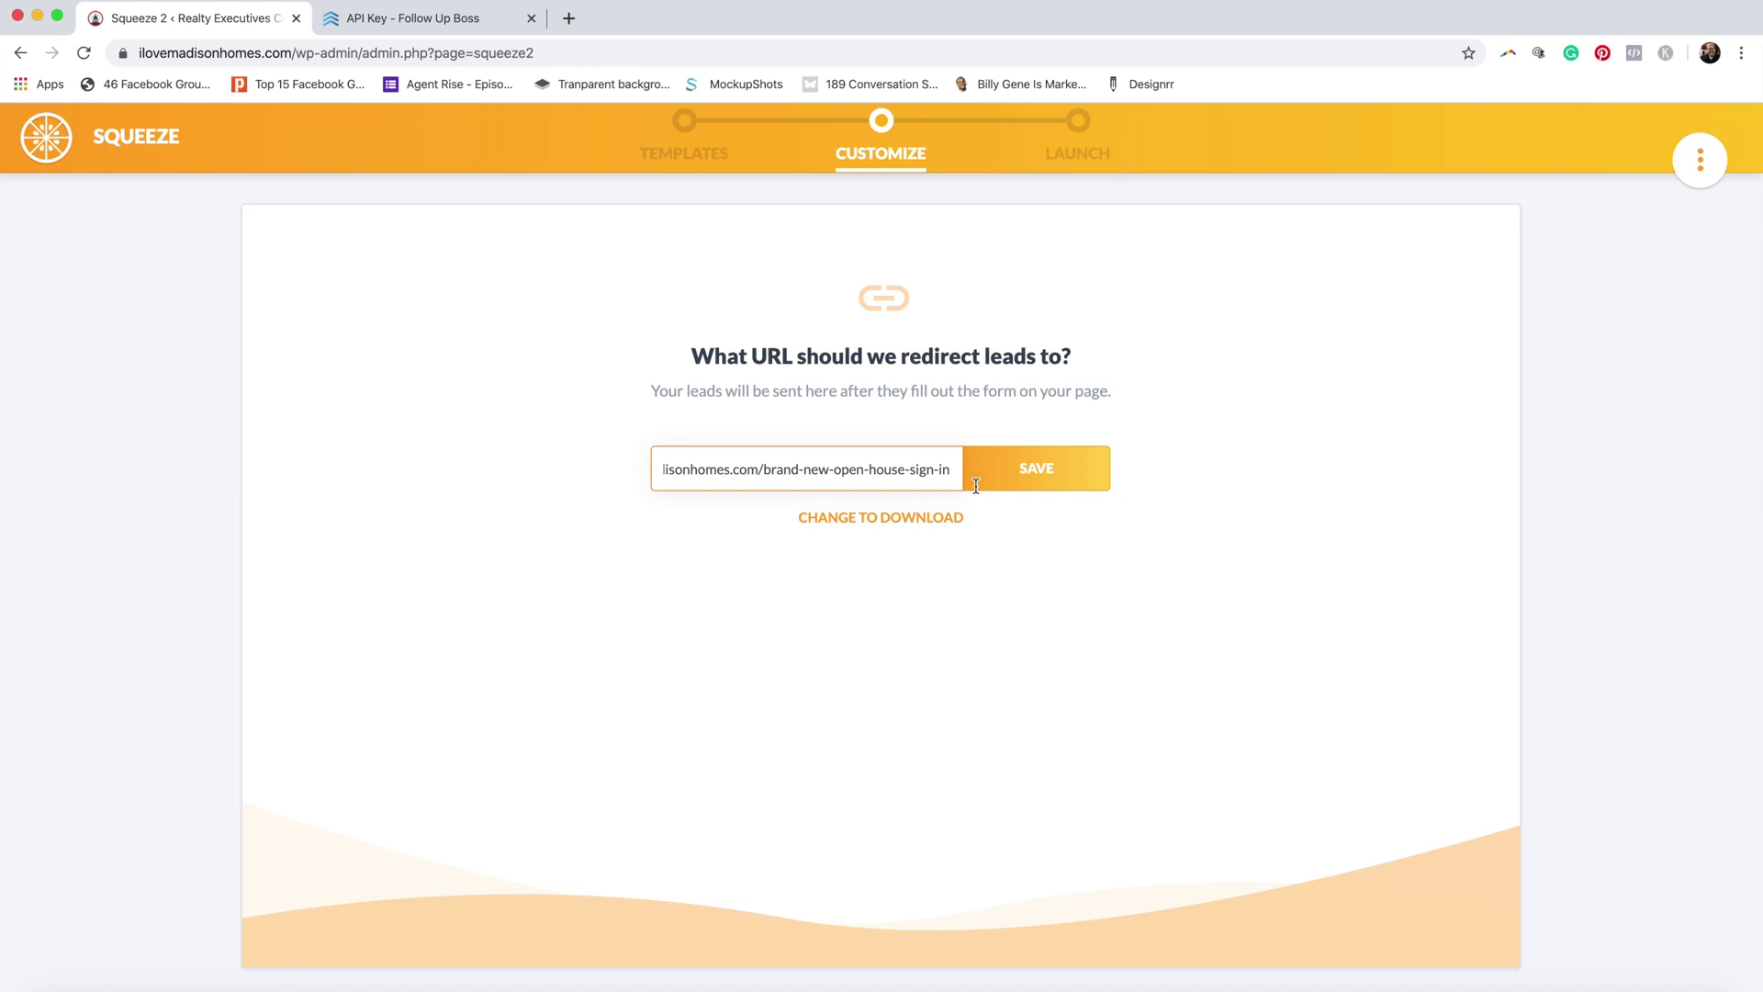
left_click(1055, 481)
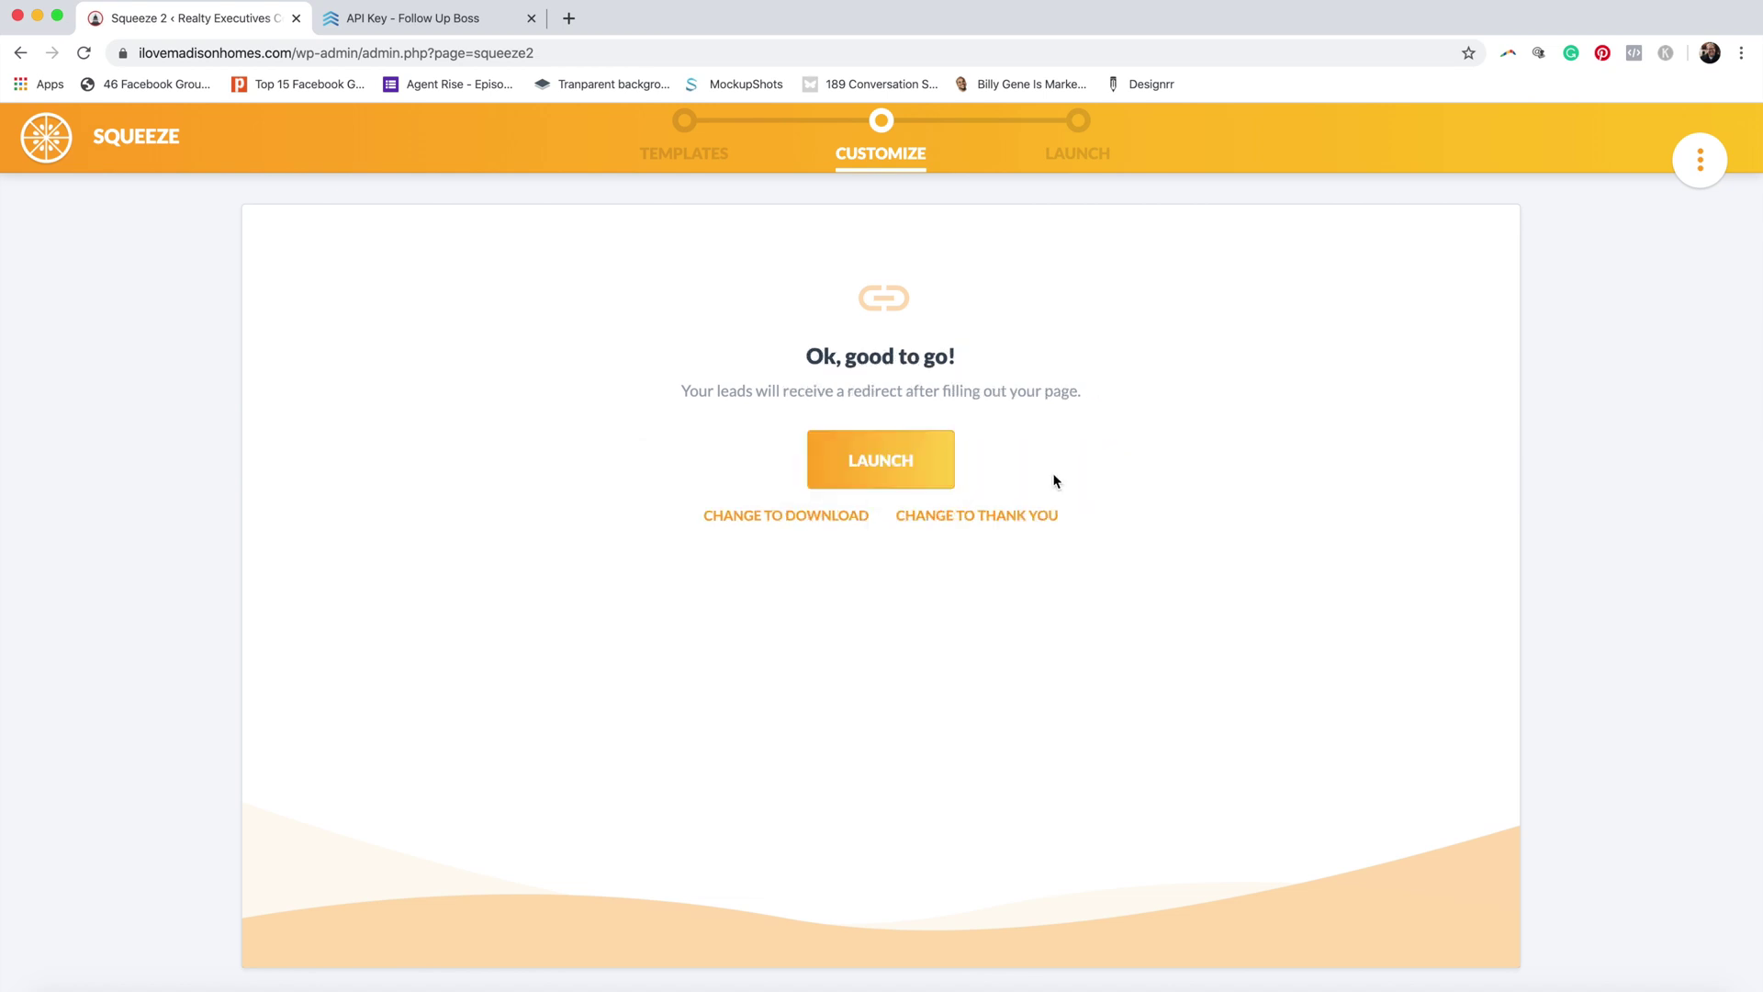
left_click(886, 477)
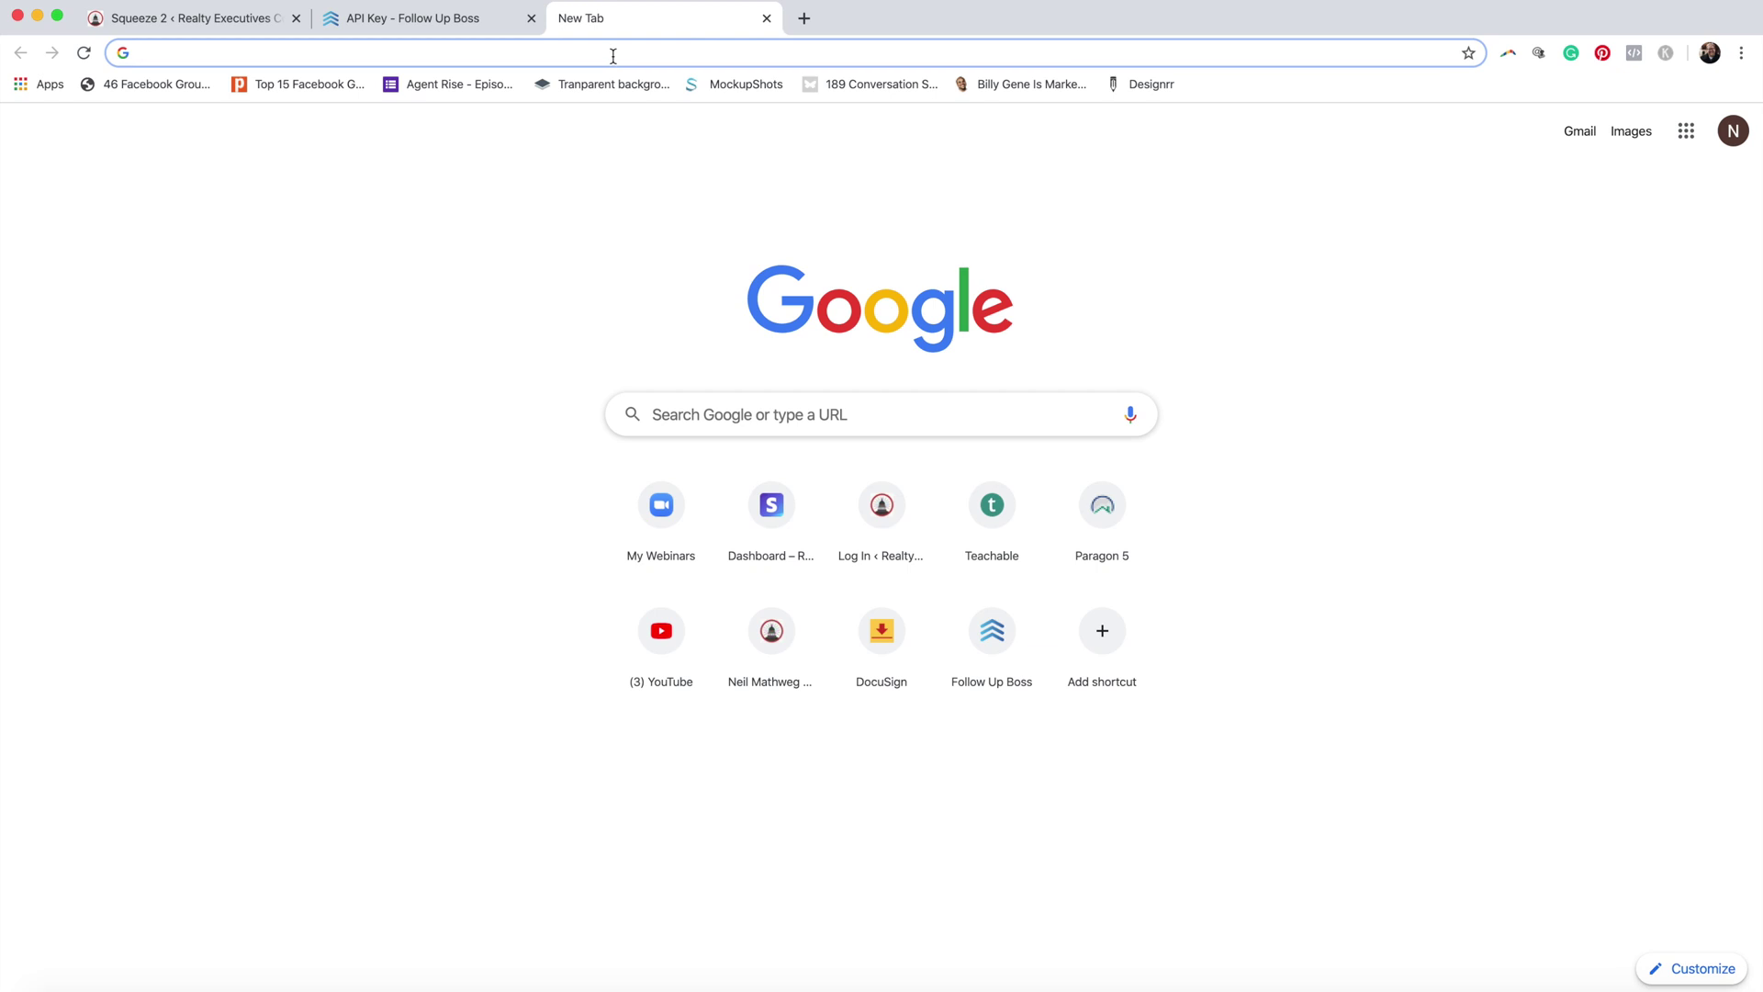
Step: Load the live open house sign-in page from the pasted URL and scroll to the form
type("https://ilovemadisonhomes.com/brand-new-open-house-sign-in")
key("Return")
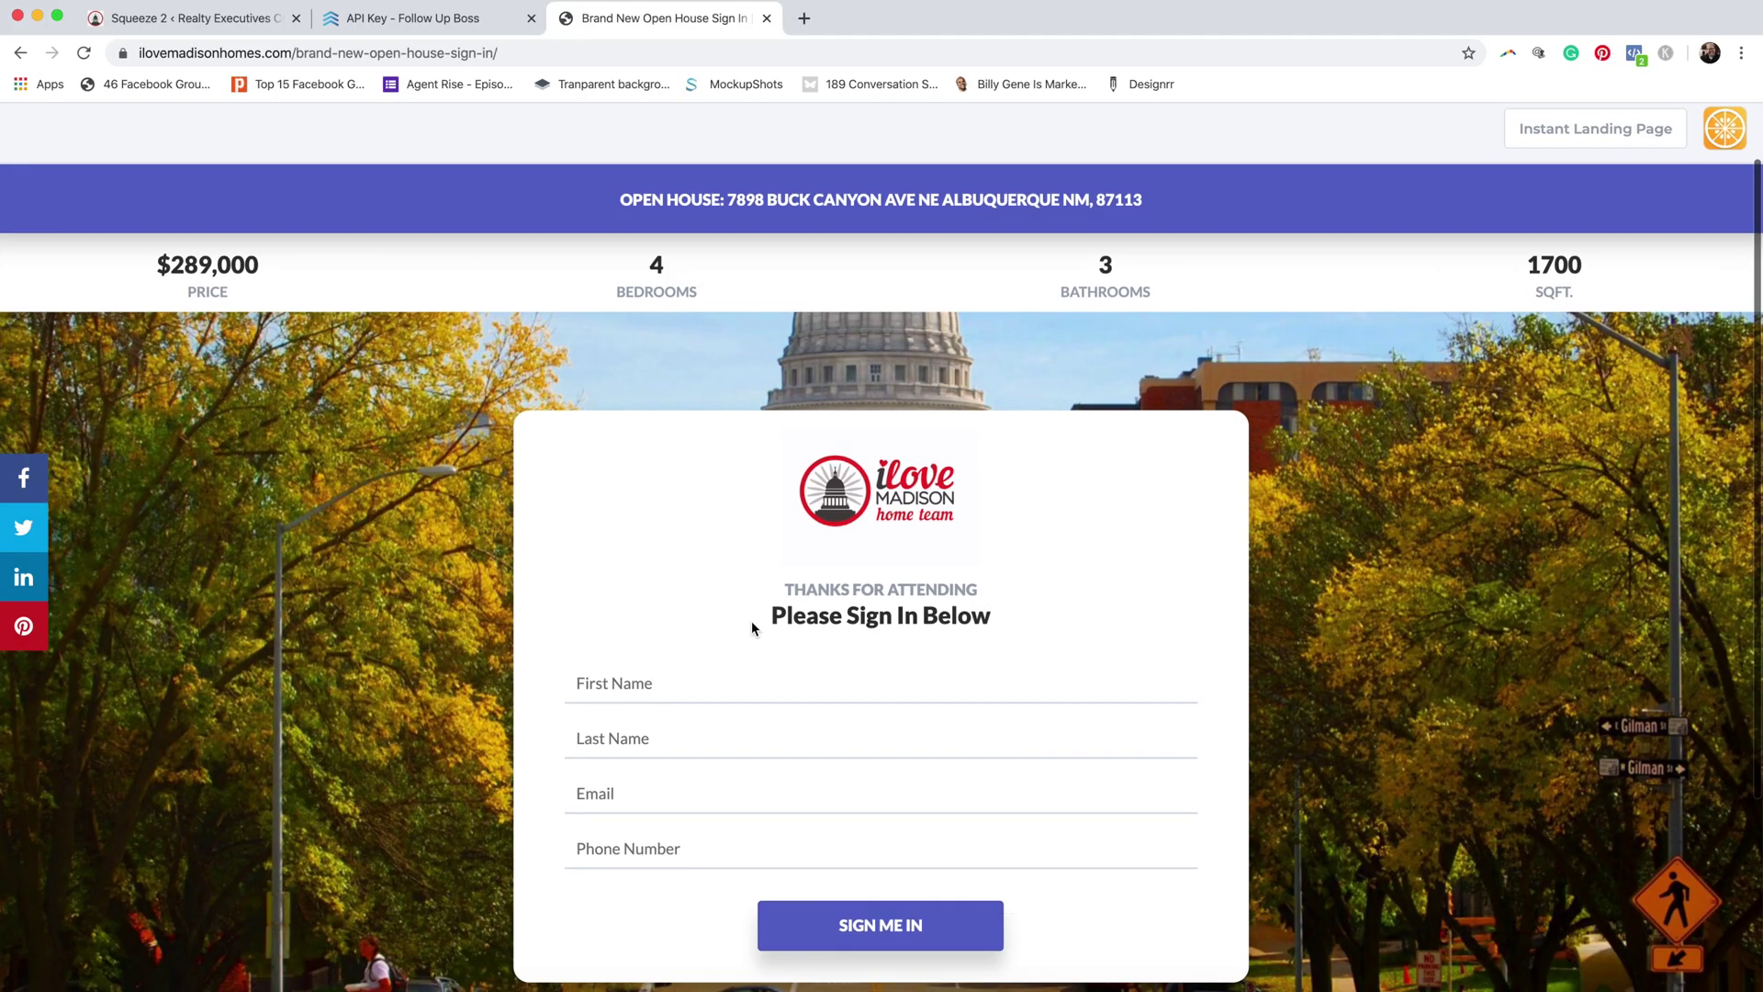
scroll(752, 629, "down", 1)
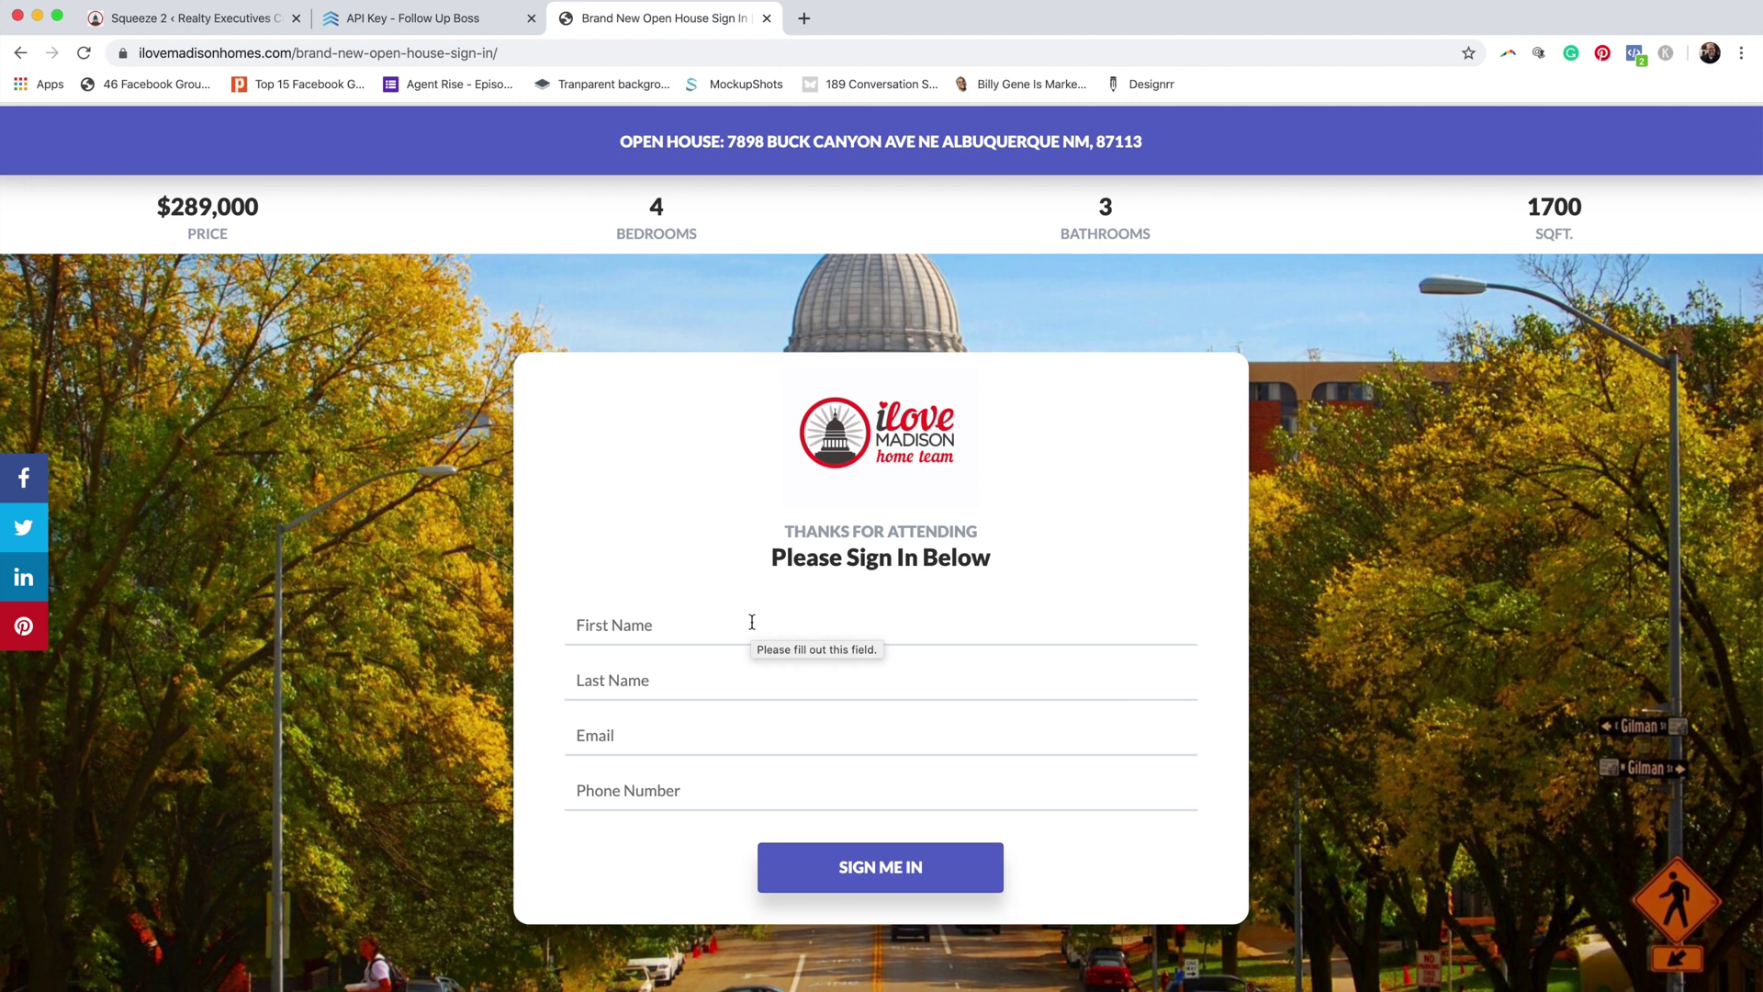
Step: Fill in the test lead's first name, last name, email and phone, and submit the sign-in
left_click(751, 621)
key("Tab")
key("Tab")
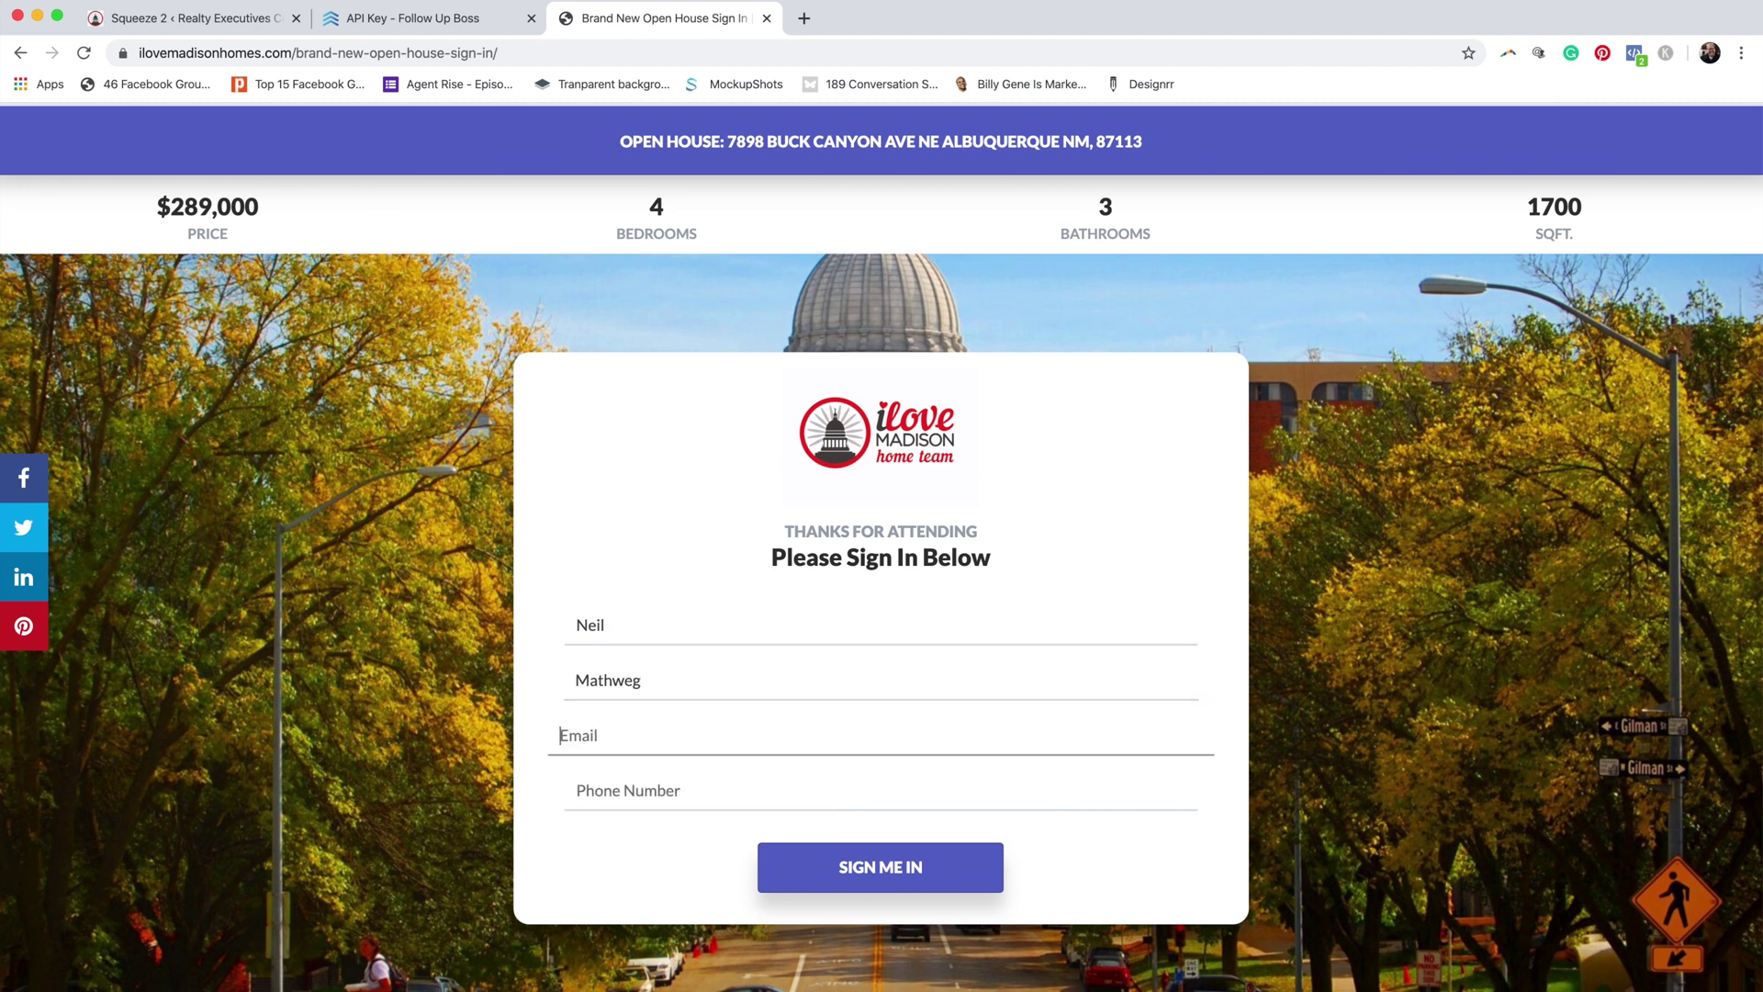
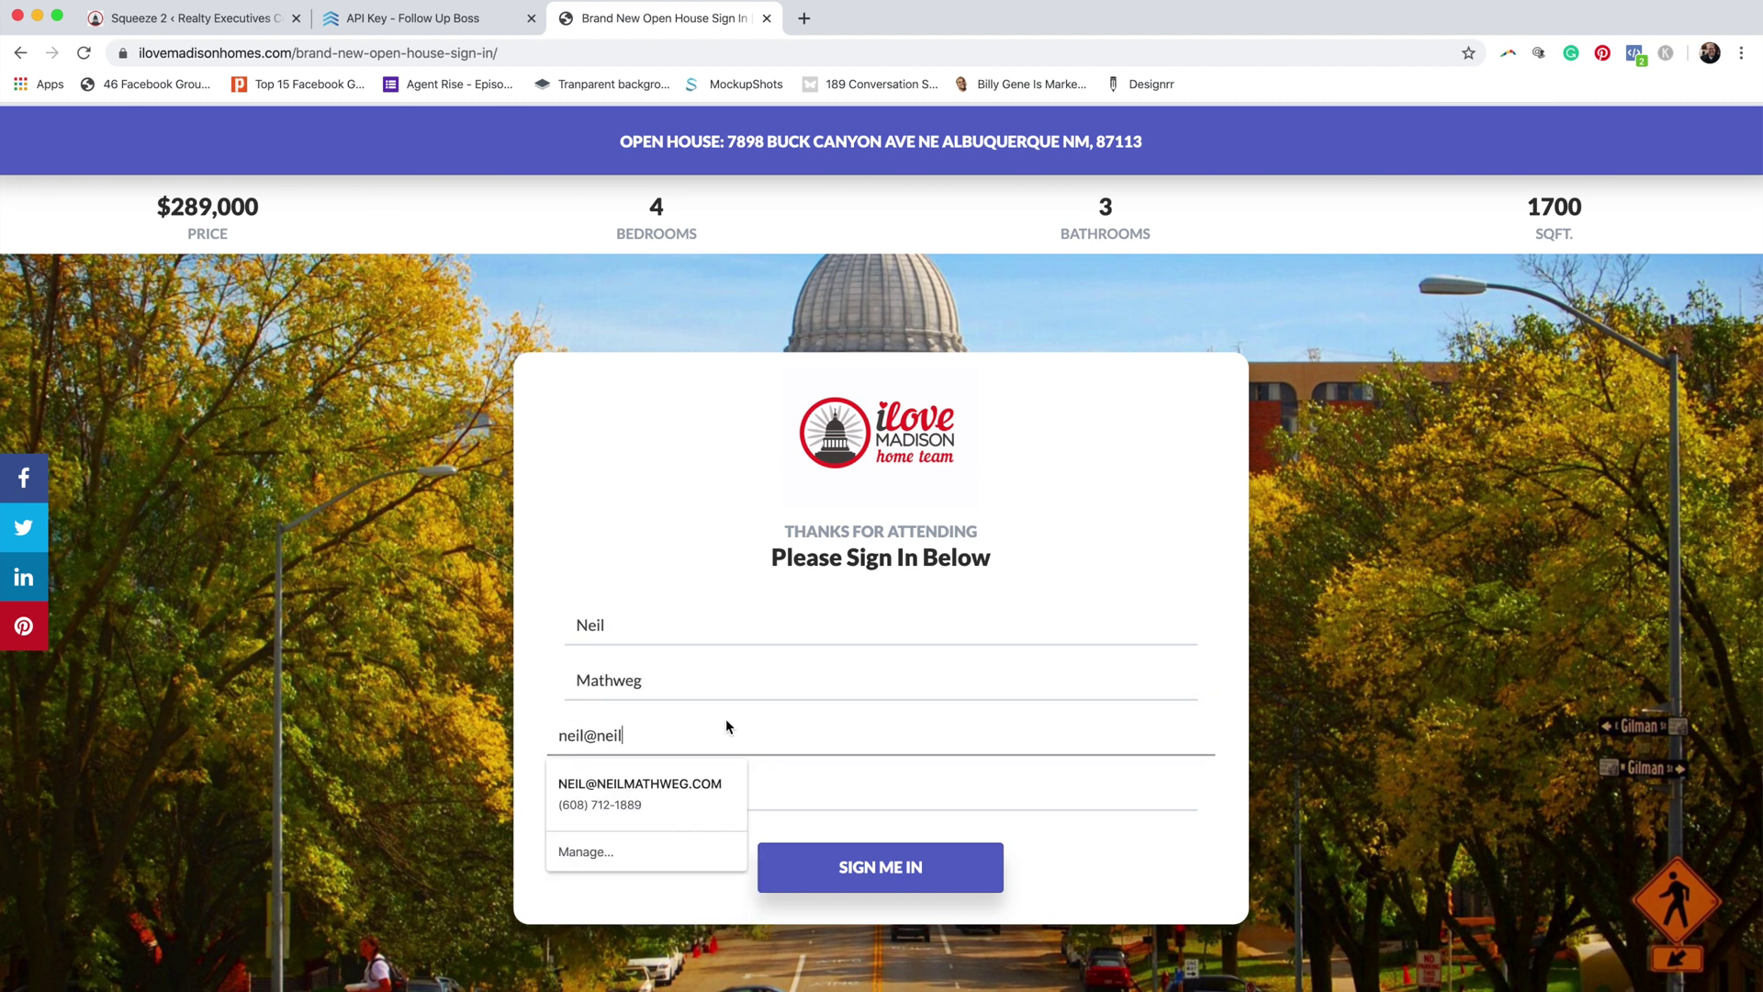
key("Down")
key("Return")
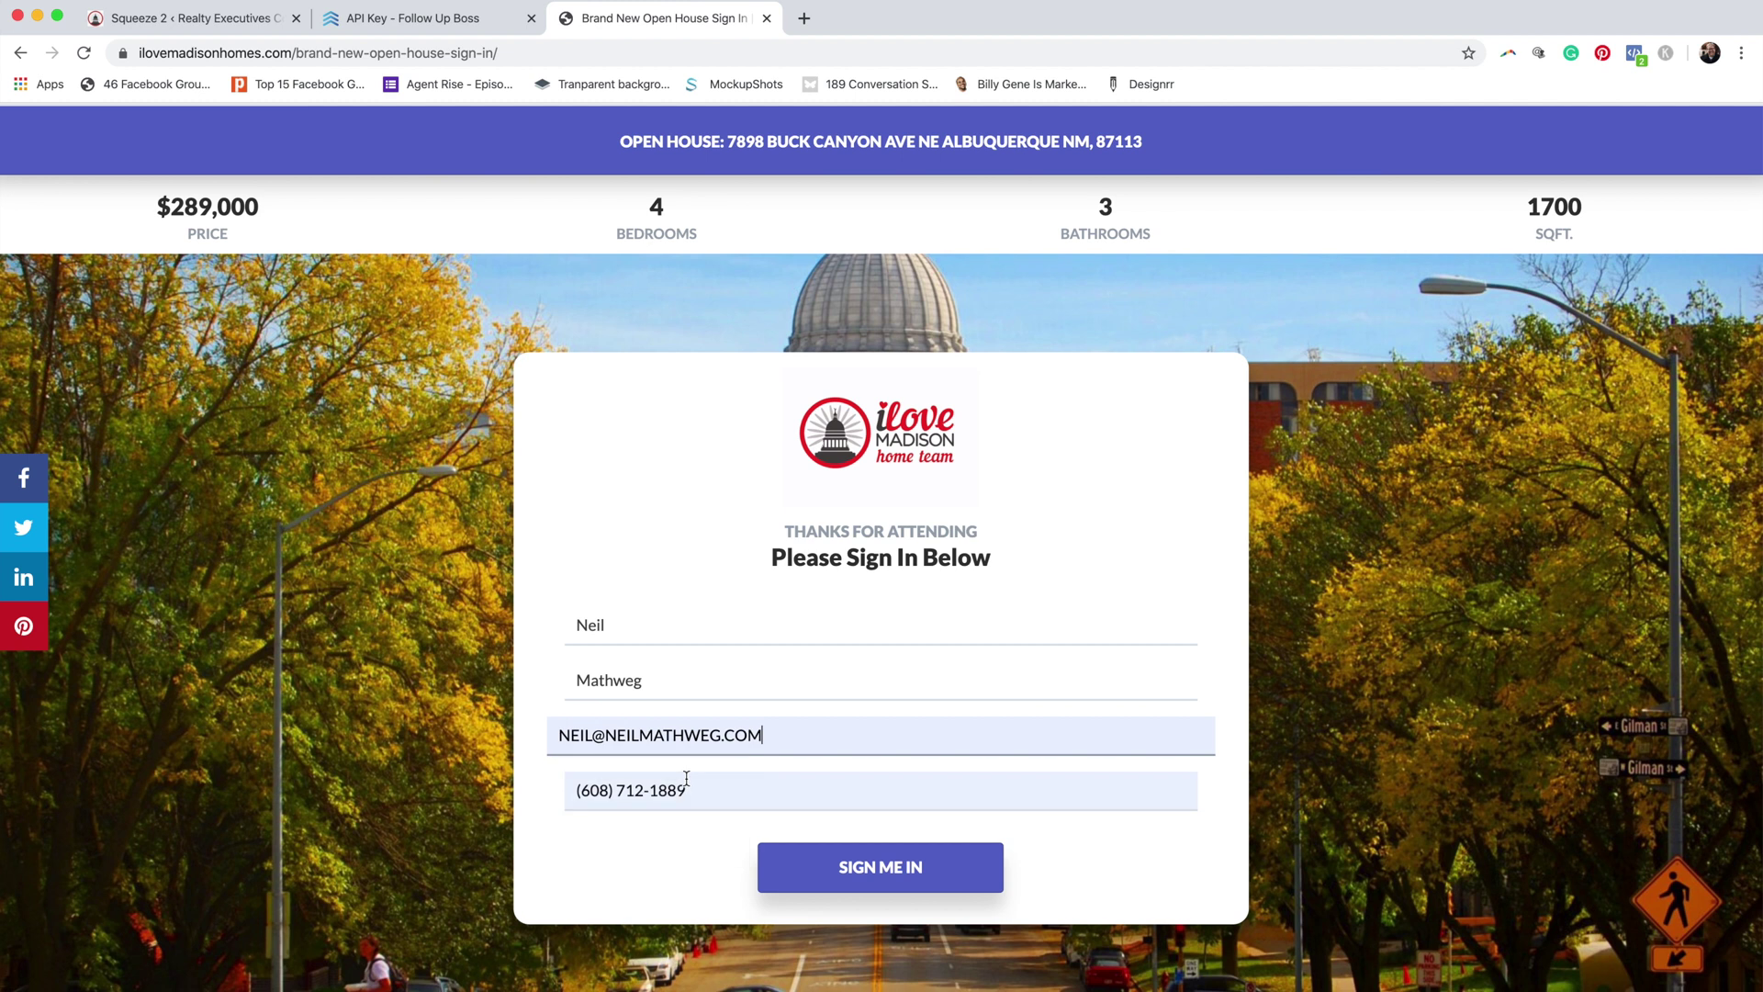
left_click(895, 881)
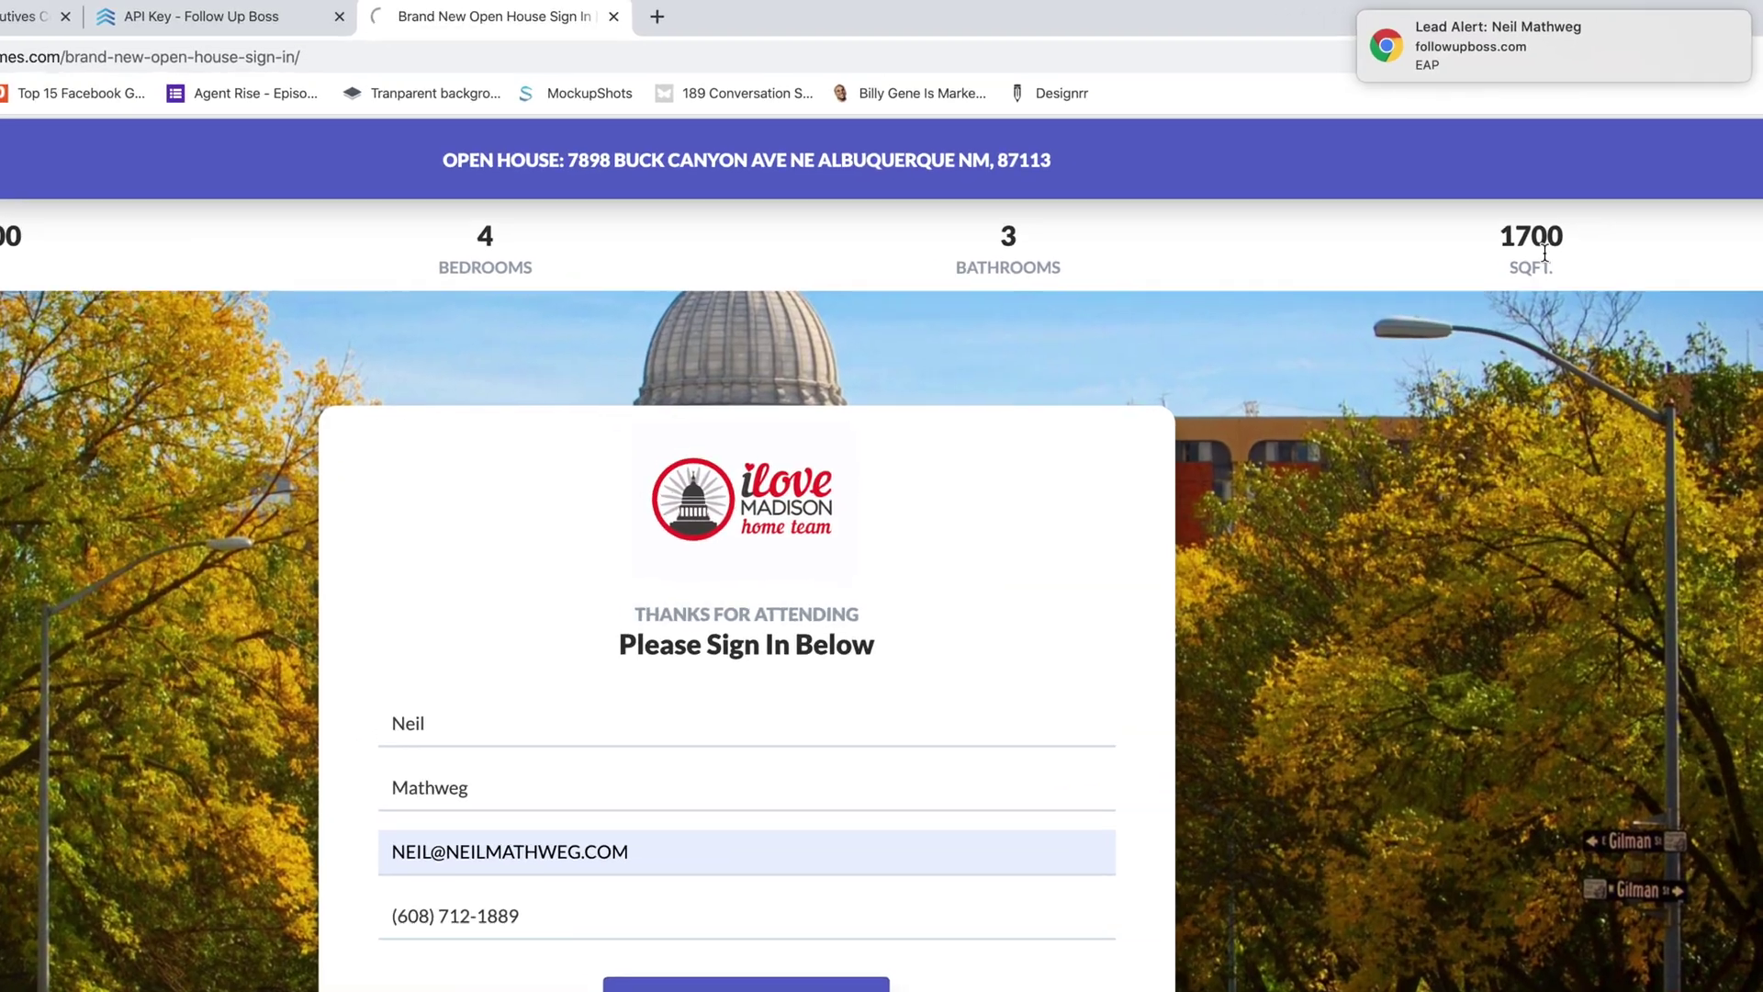
mouse_move(1576, 53)
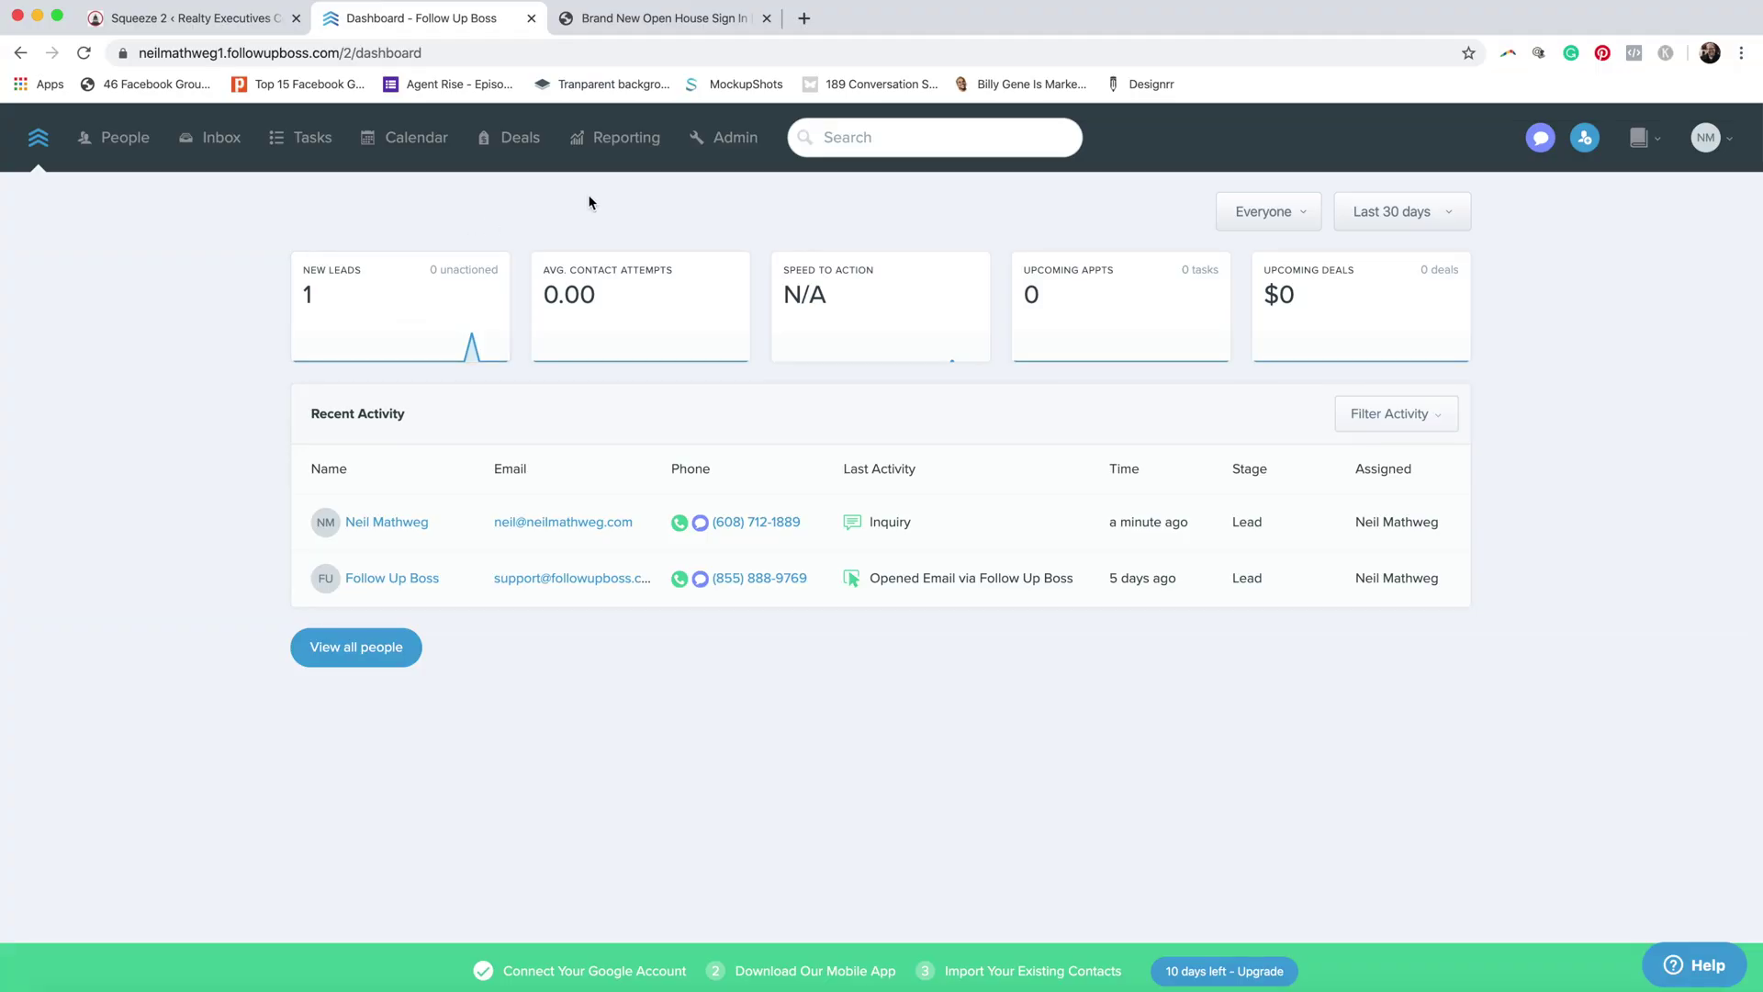
Step: Open the Open House Leads plan under Admin > Action Plans and scroll through its messages
left_click(736, 140)
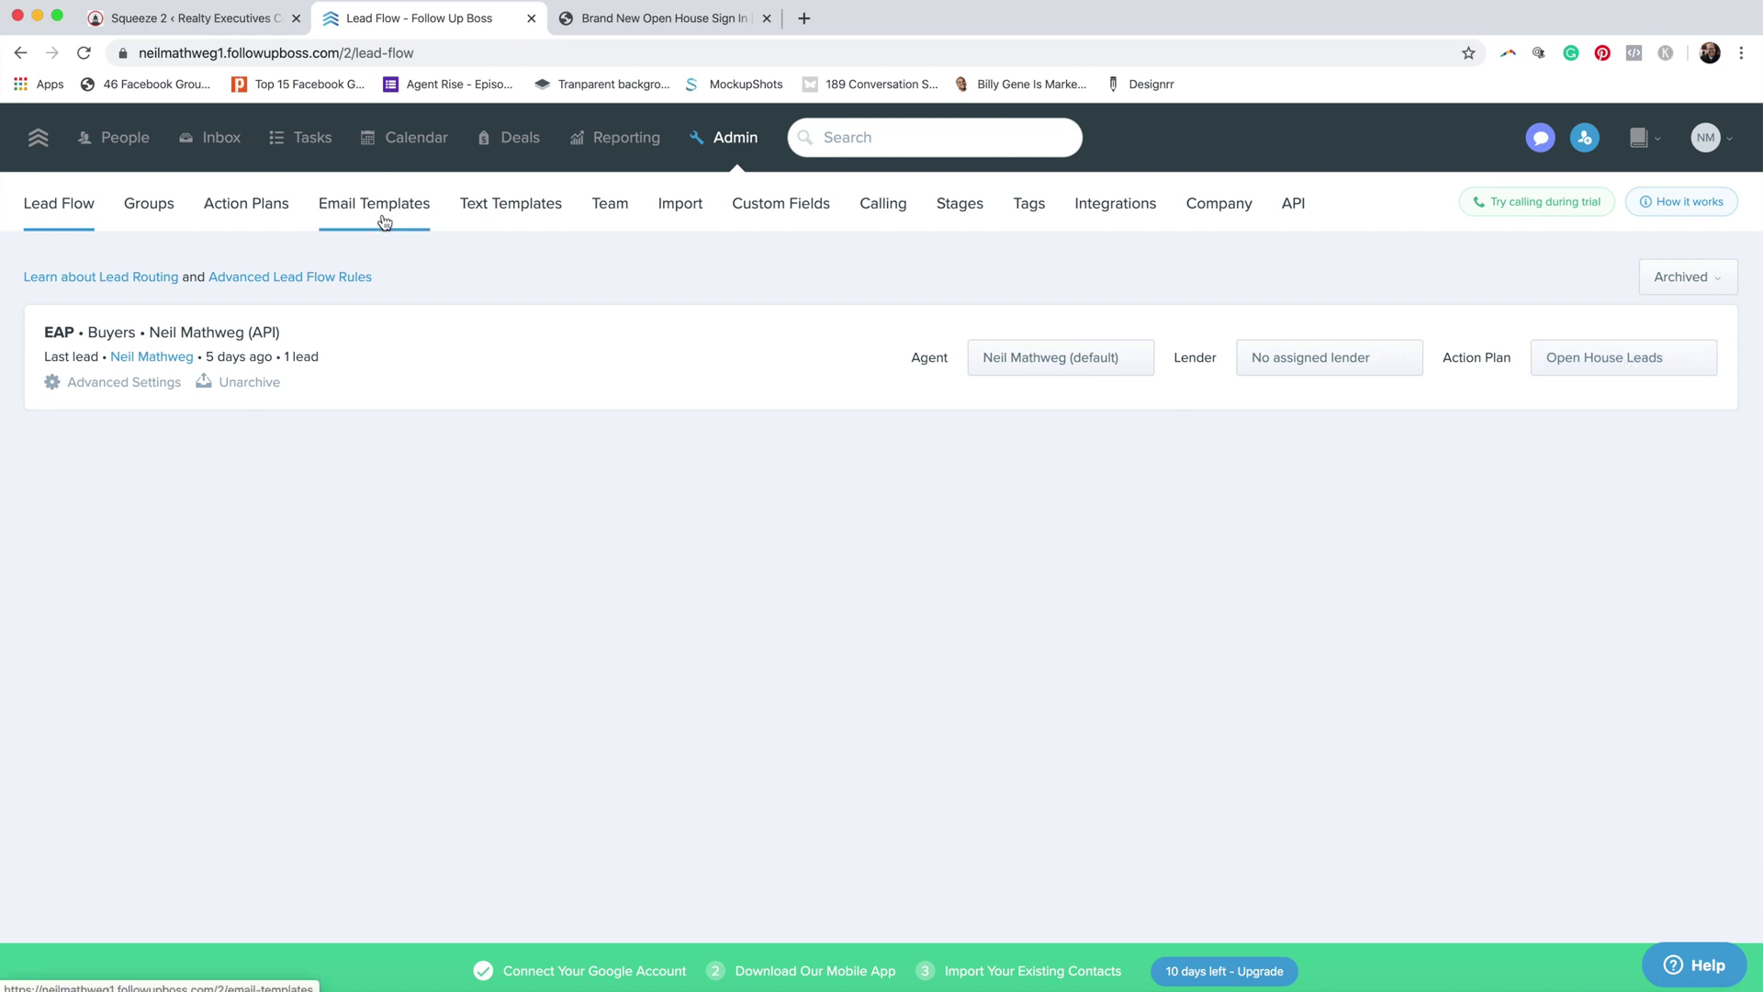
left_click(253, 216)
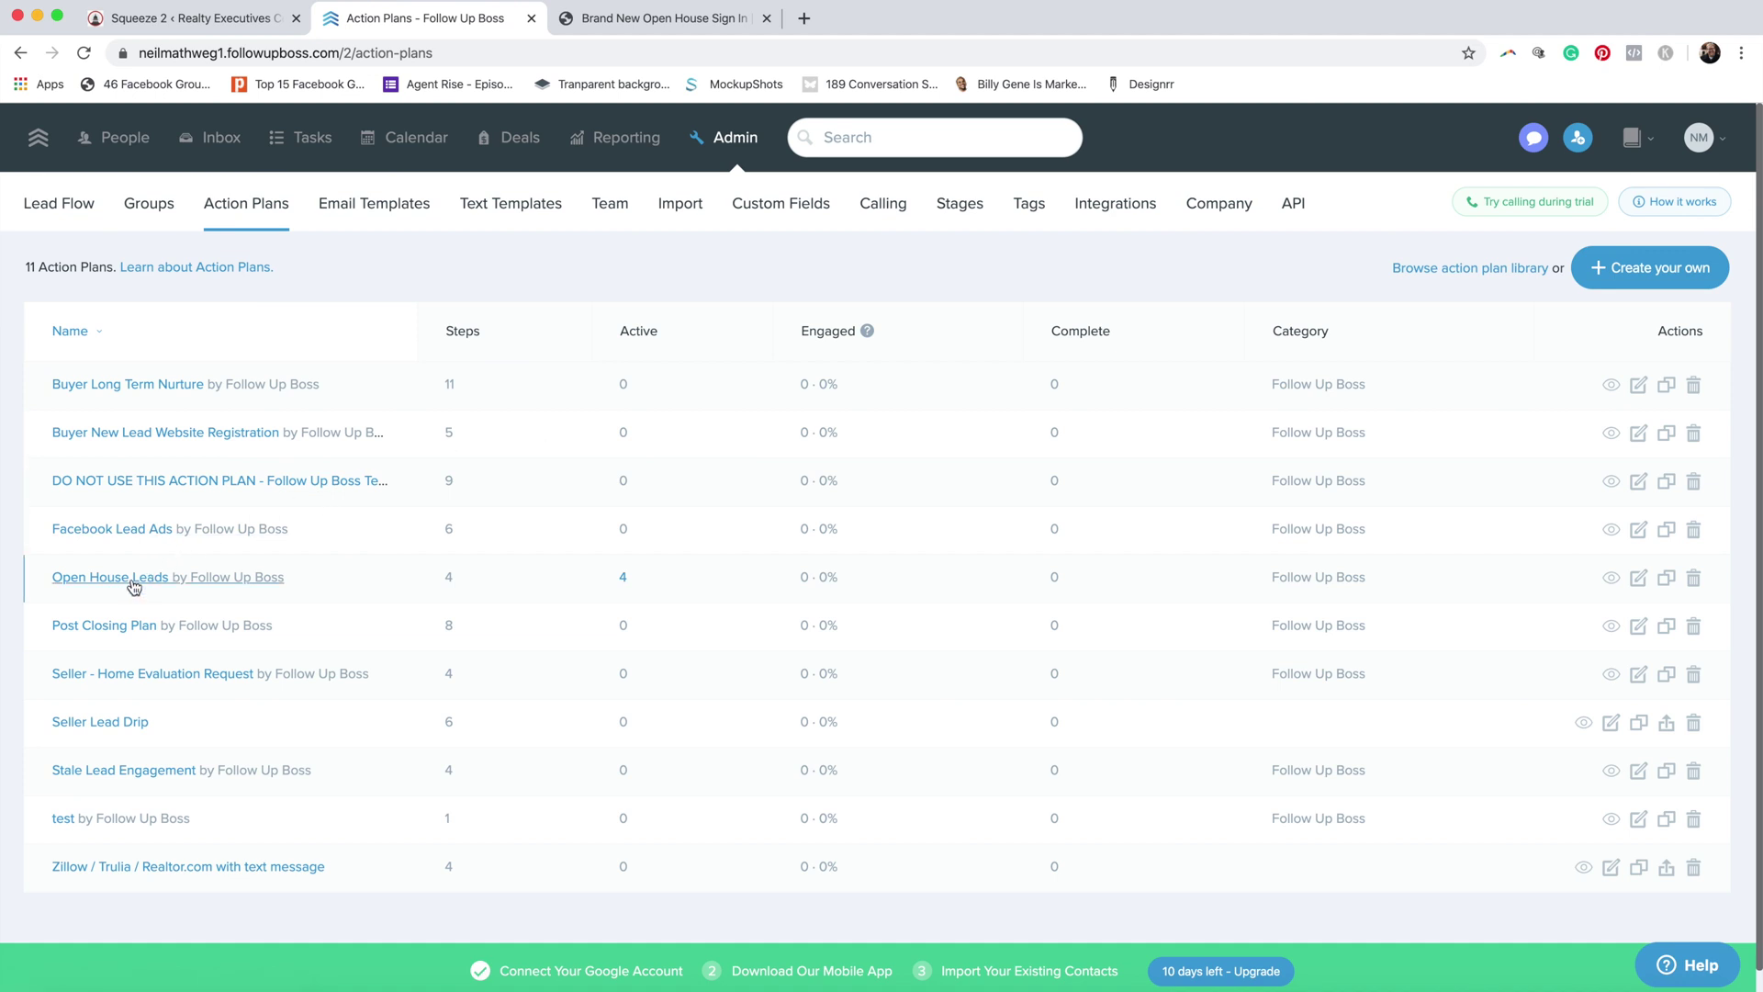
left_click(133, 581)
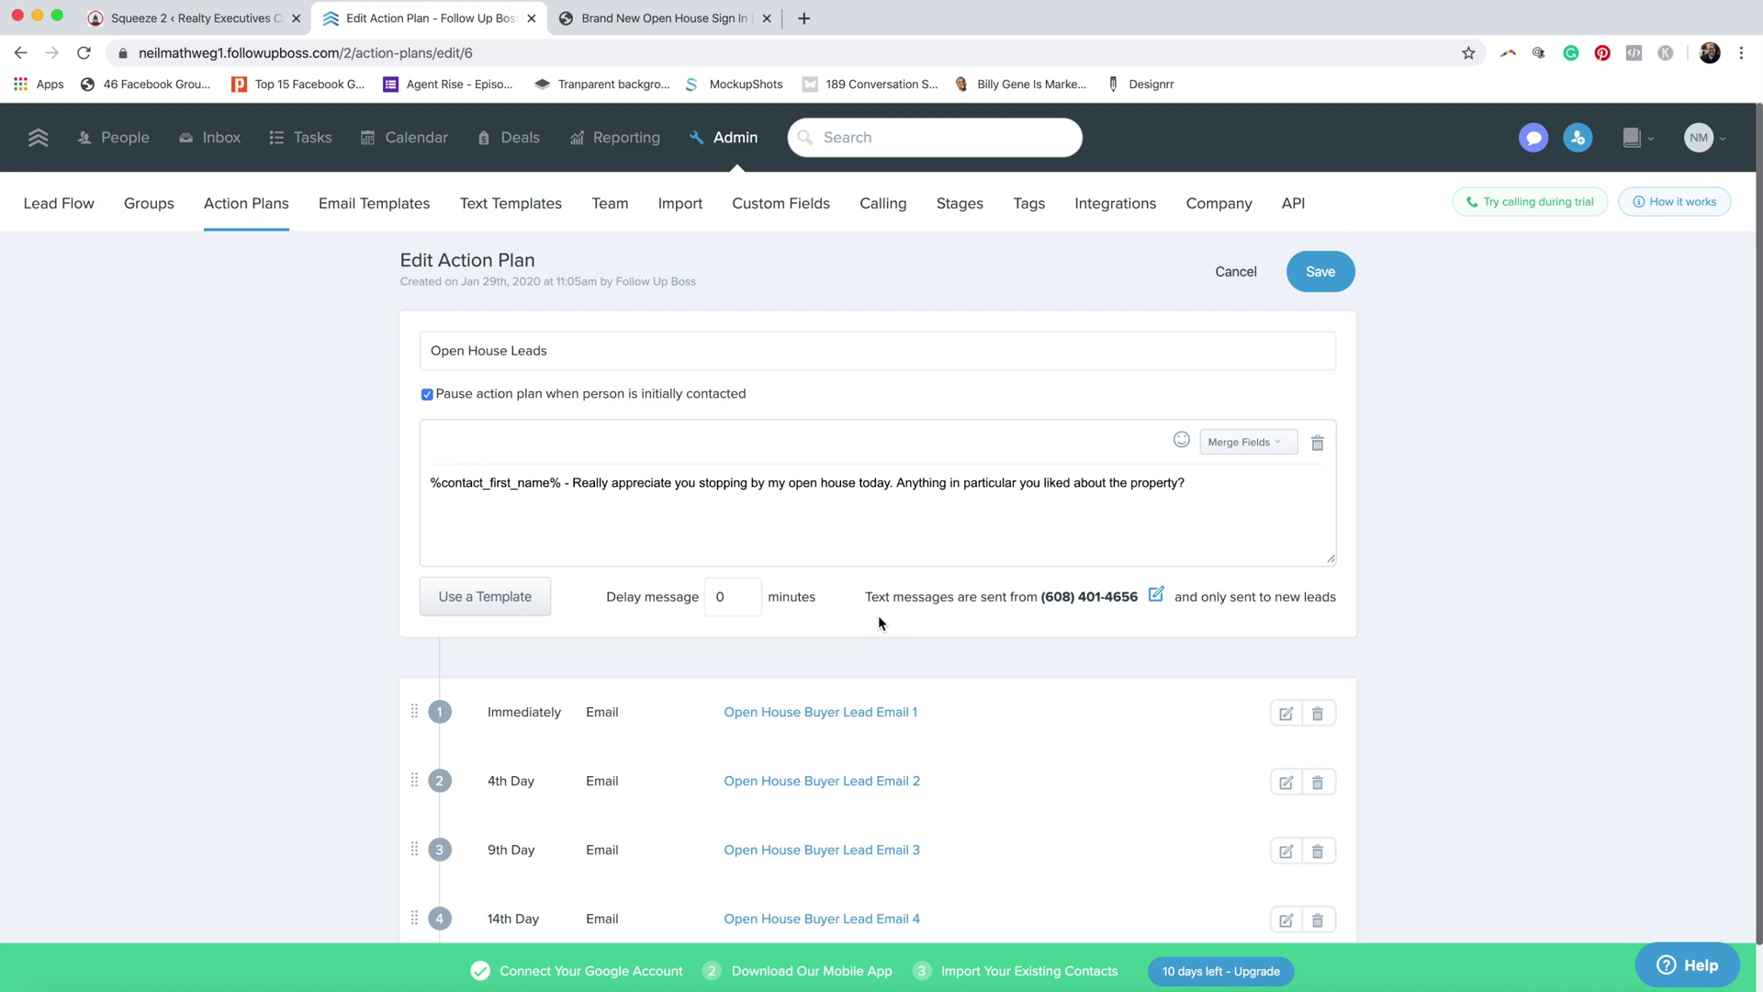
scroll(815, 669, "down", 2)
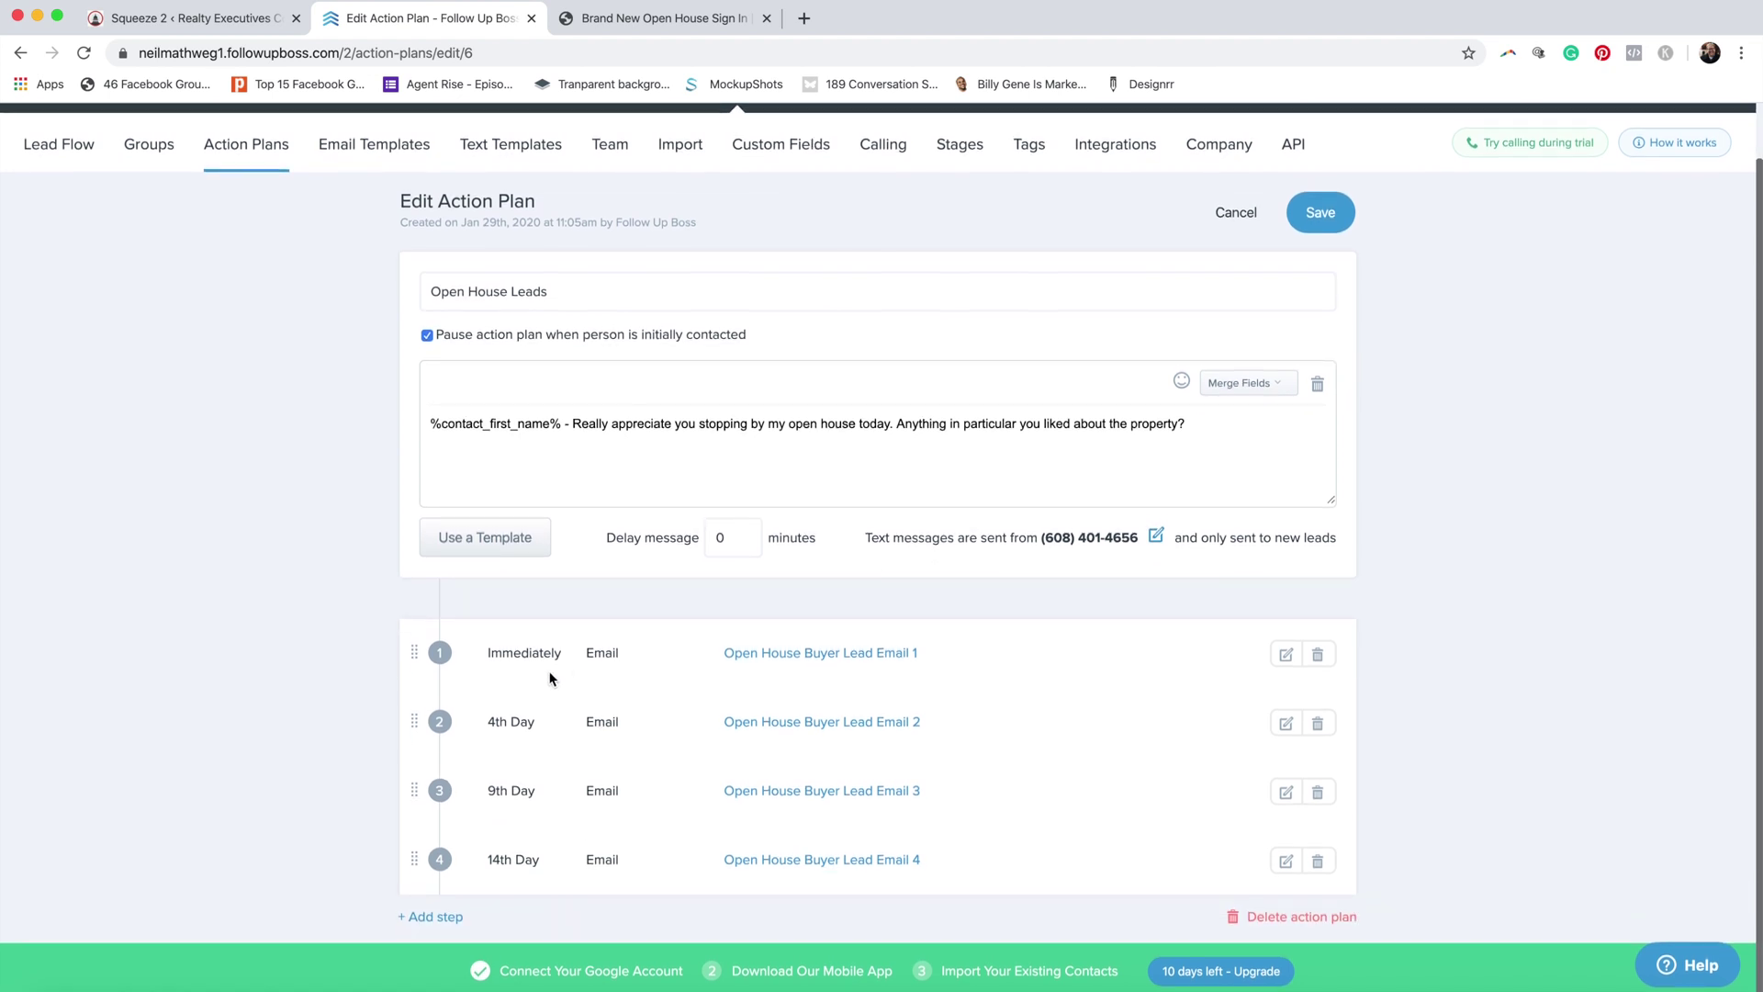